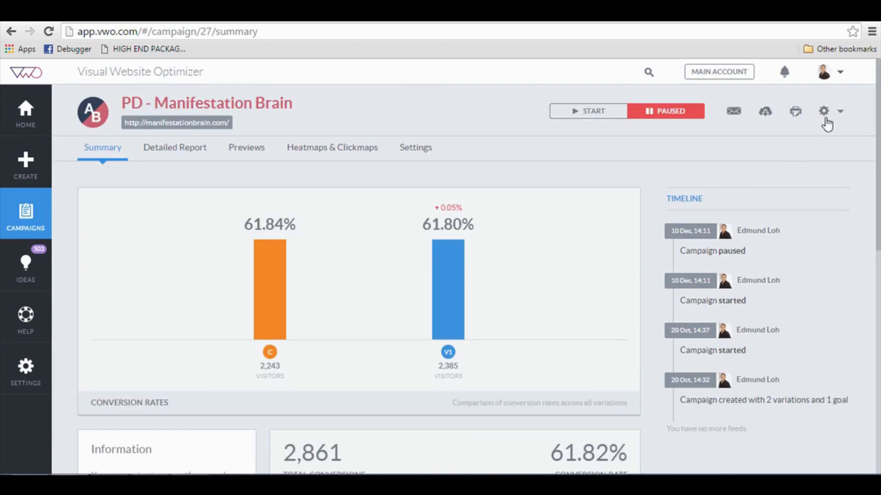
Open the PD - Manifestation Brain campaign in the visual page editor.
click(48, 168)
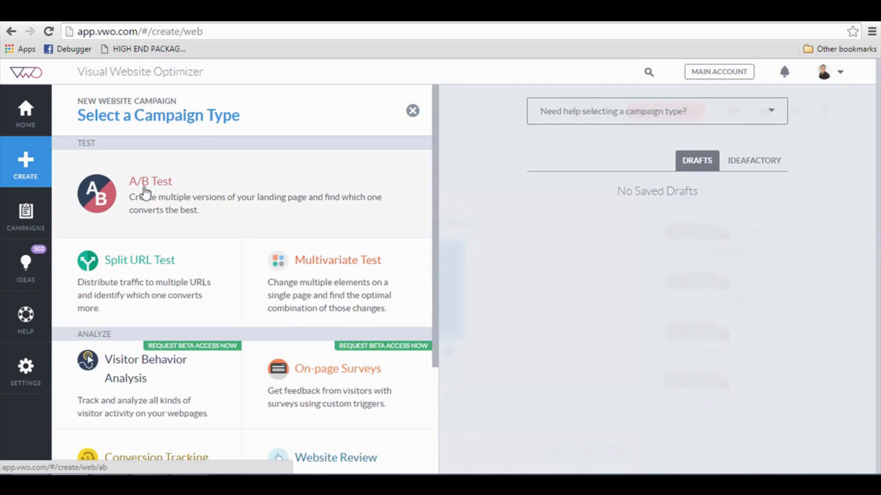
click(26, 214)
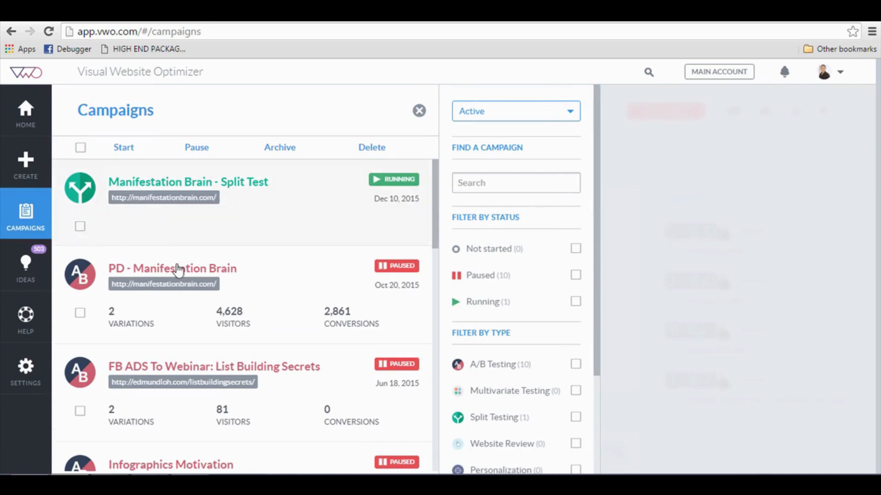
click(200, 271)
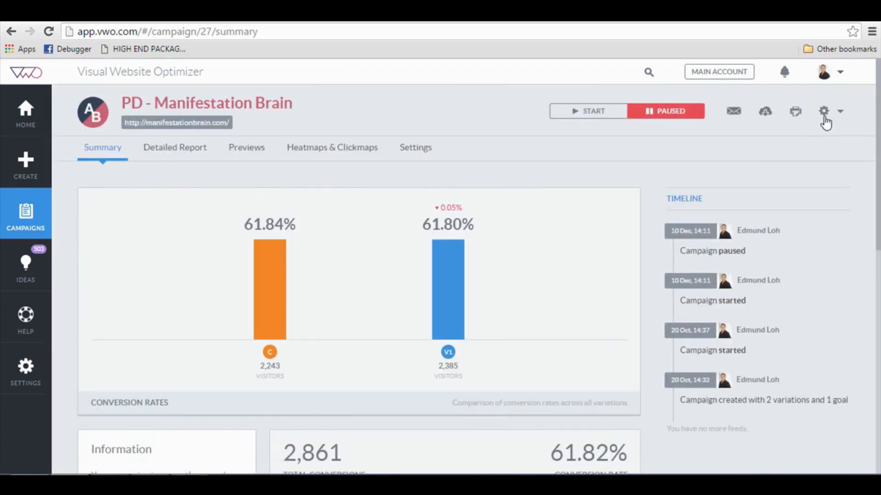
click(824, 111)
click(808, 137)
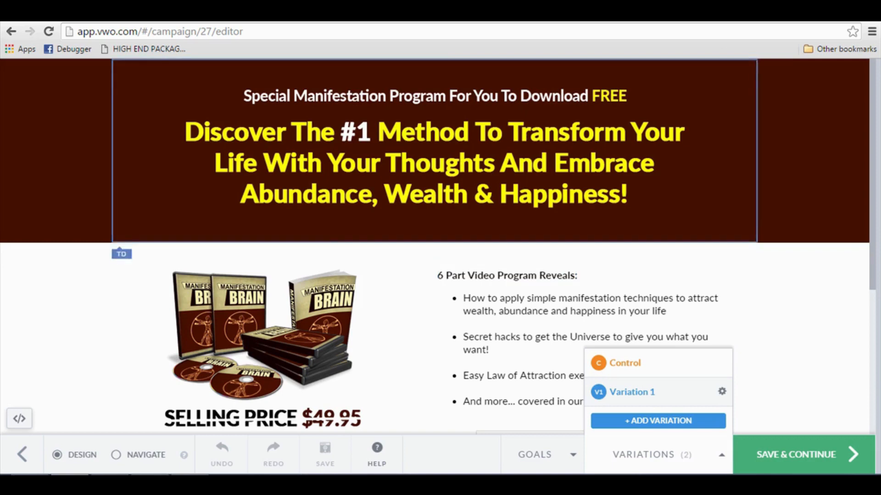
Compare the campaign's Control page with Variation 1, looking over the headline, bullet list and sign-up form.
scroll(499, 169, down, 3)
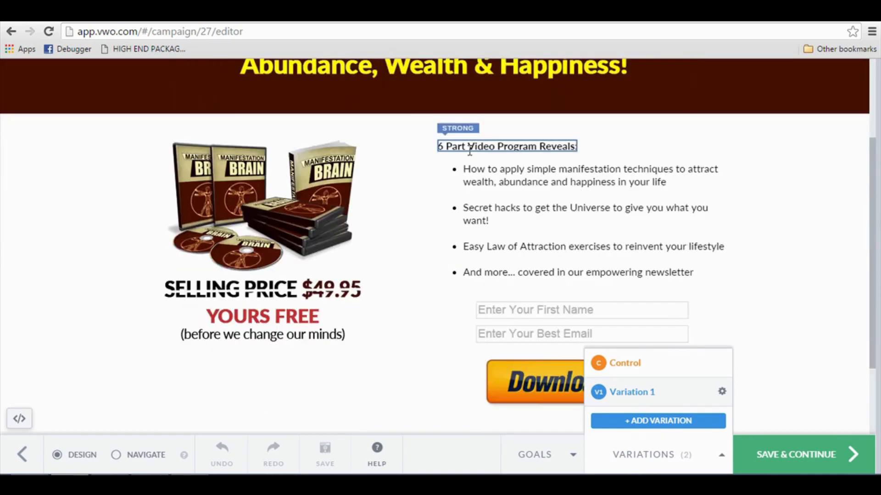
scroll(502, 201, up, 3)
click(642, 364)
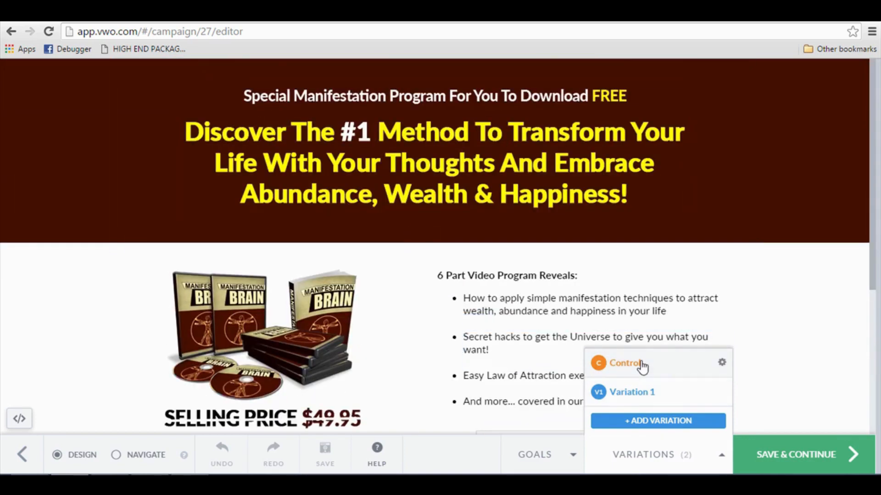
click(640, 395)
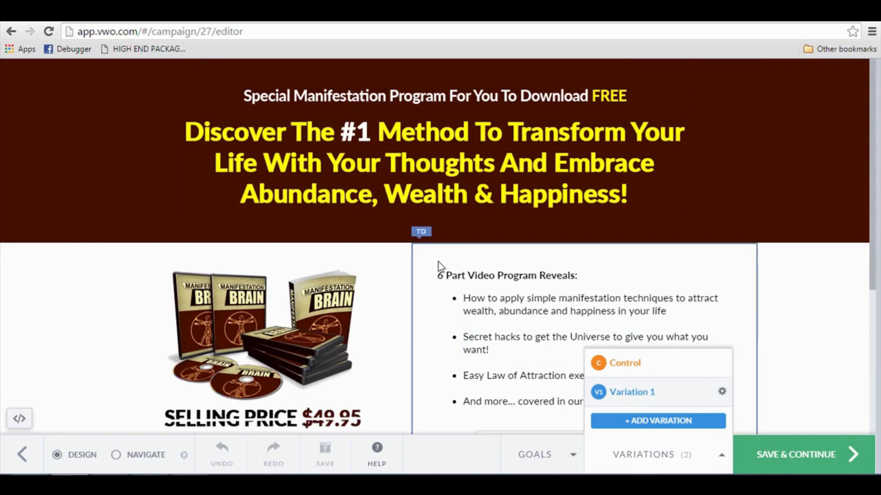
scroll(439, 263, down, 2)
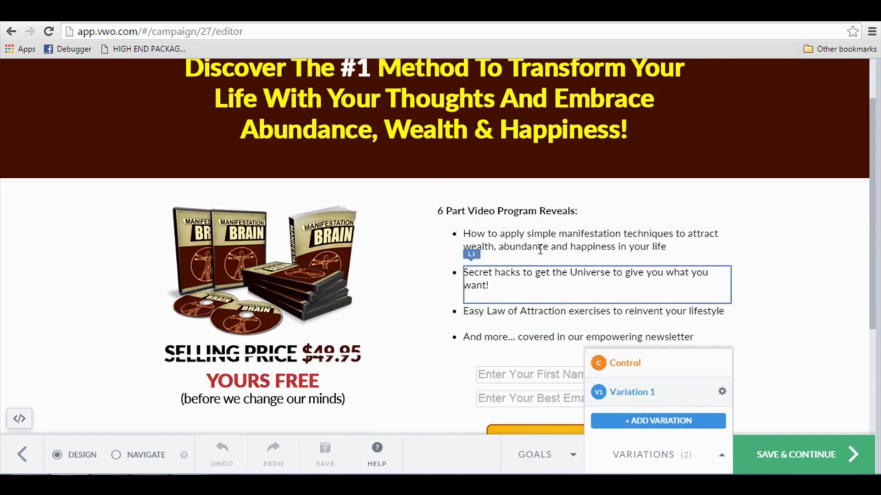
scroll(540, 252, up, 2)
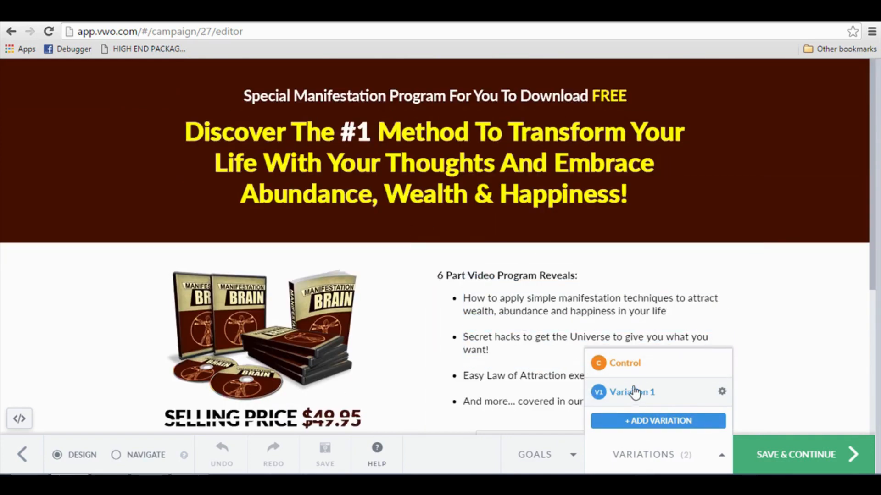
scroll(469, 183, down, 2)
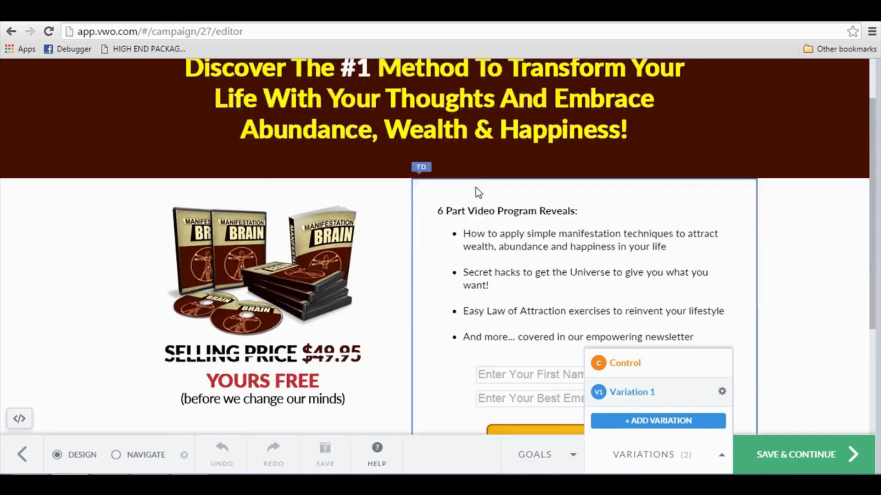
scroll(459, 179, up, 2)
Change the bold heading above the bullet list in Variation 1 to "In This Amazing Course, You Will Discover:".
click(331, 274)
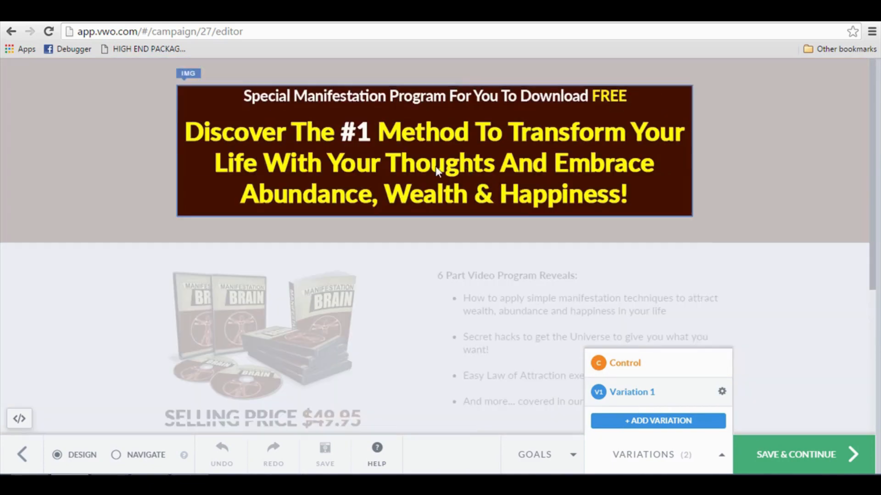
click(505, 282)
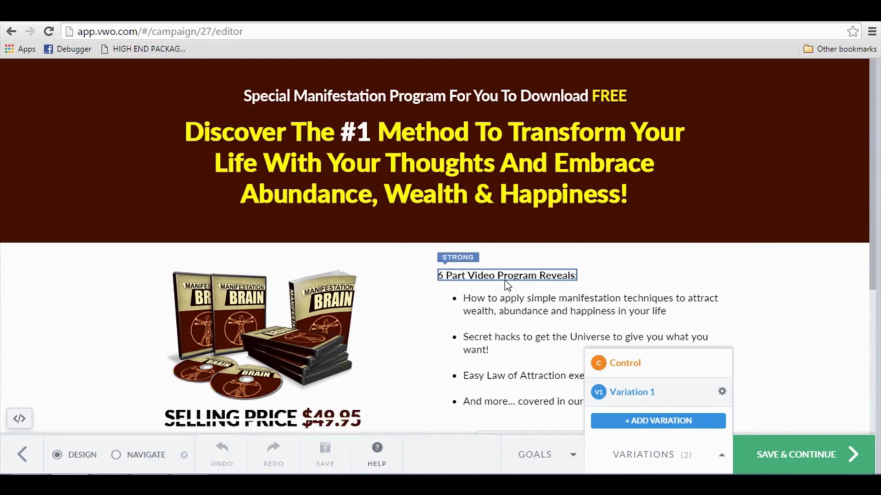
click(504, 280)
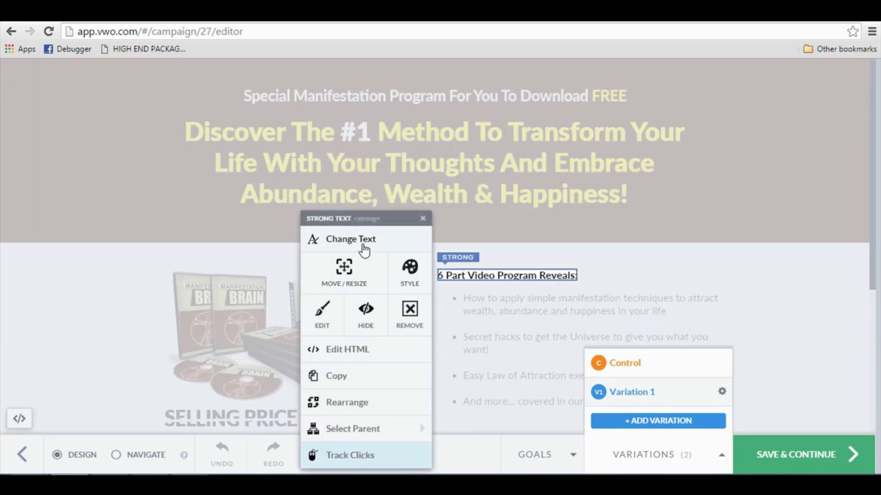
click(365, 250)
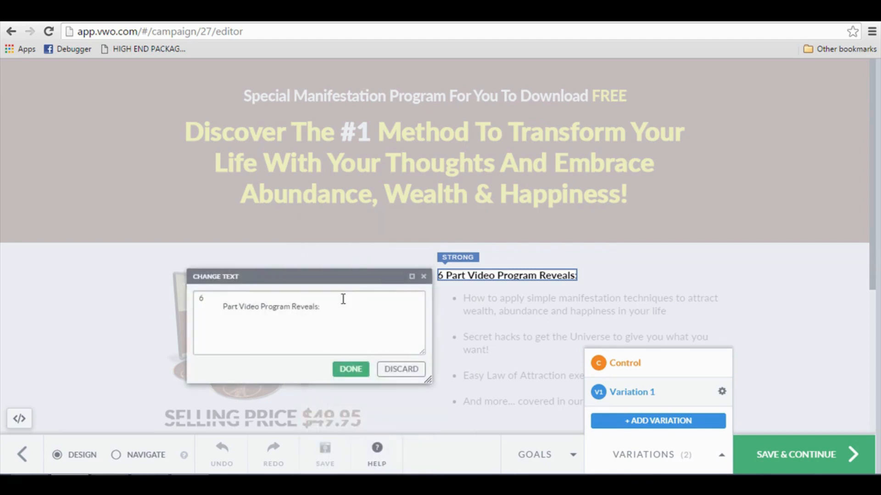
drag(344, 303, 207, 298)
text(a)
key(BackSpace)
key(BackSpace)
key(BackSpace)
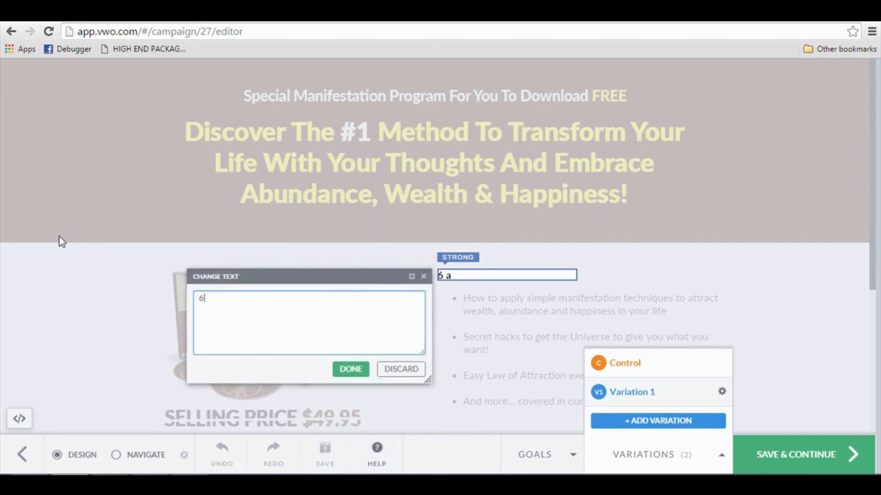
text(a)
key(ctrl+a)
text(In This Ama)
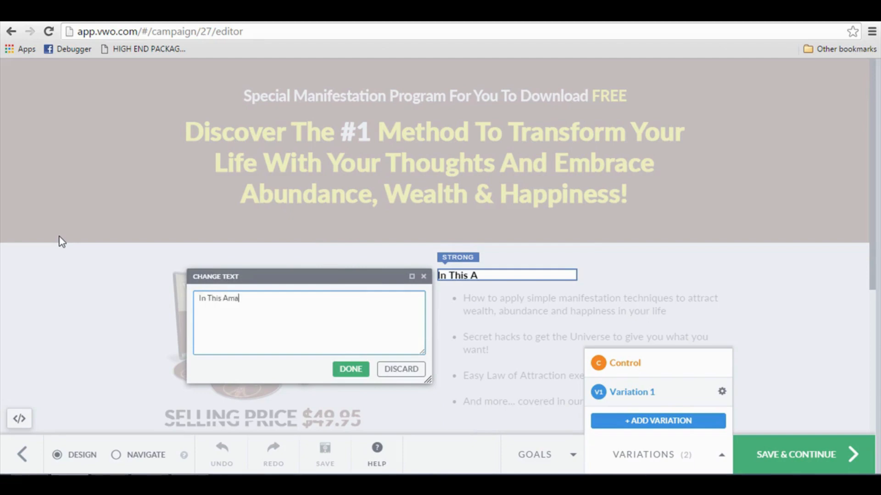
text(zing Course, Y)
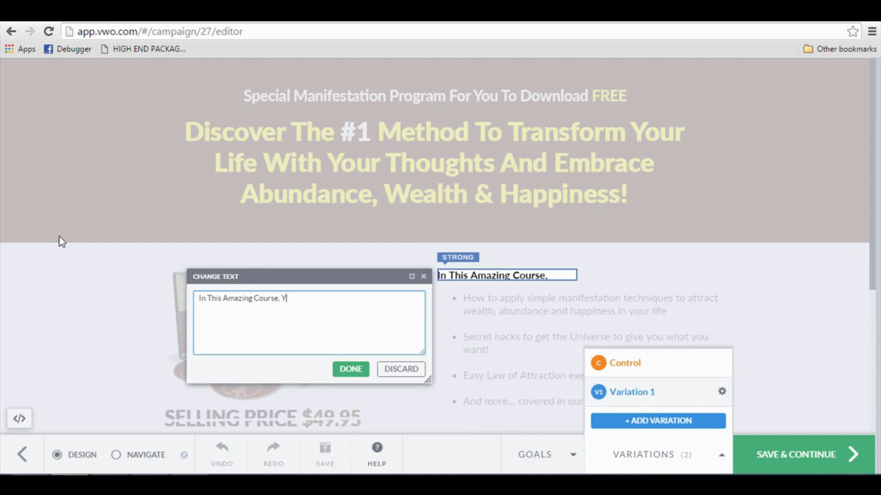
text(ou Will Discove)
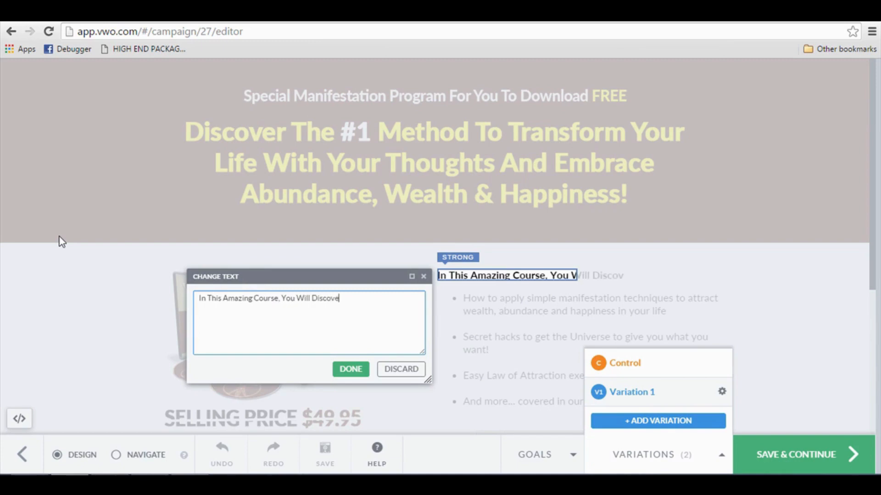
text(r:)
click(353, 370)
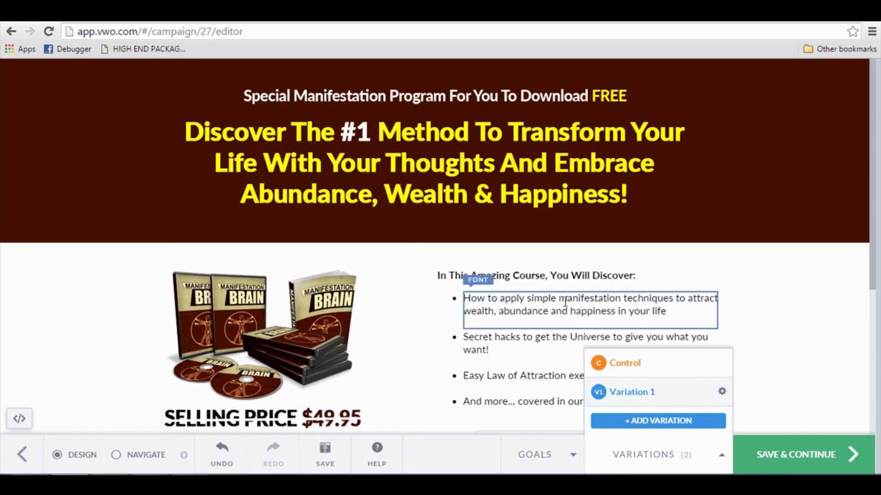
Add another variation of the landing page to the campaign.
scroll(563, 298, down, 1)
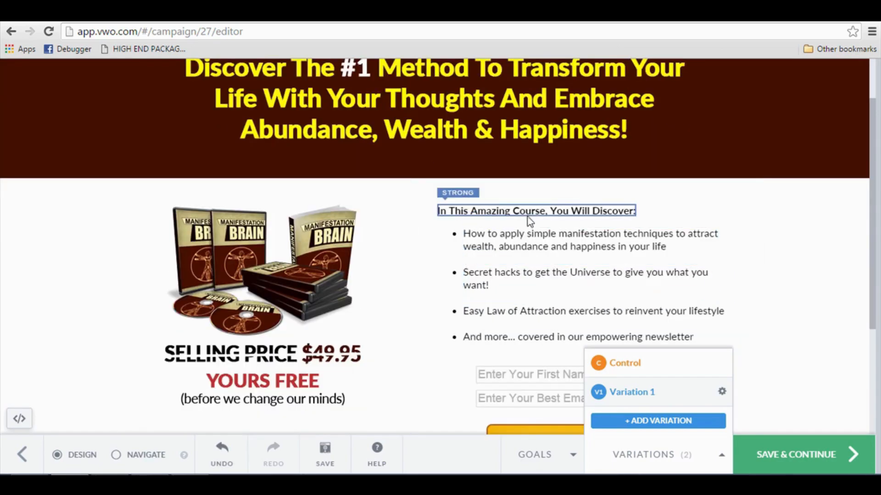
scroll(527, 228, up, 1)
scroll(532, 243, down, 1)
scroll(532, 259, up, 1)
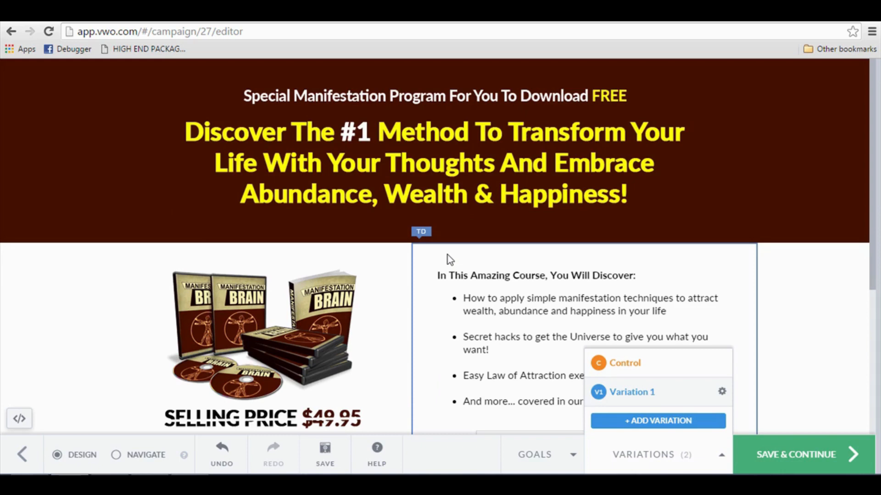
click(639, 429)
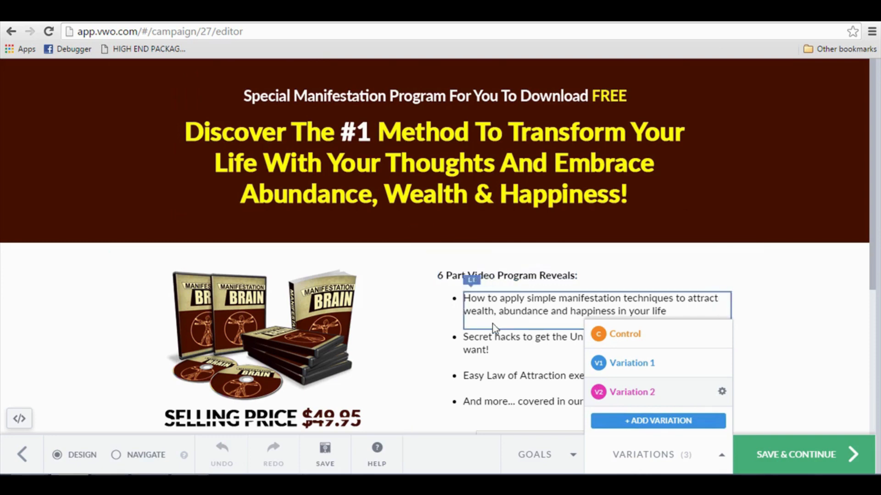
Change the bold heading above the bullet list in Variation 2 to "Sign Up Right Now And You Will Learn:".
scroll(473, 280, down, 1)
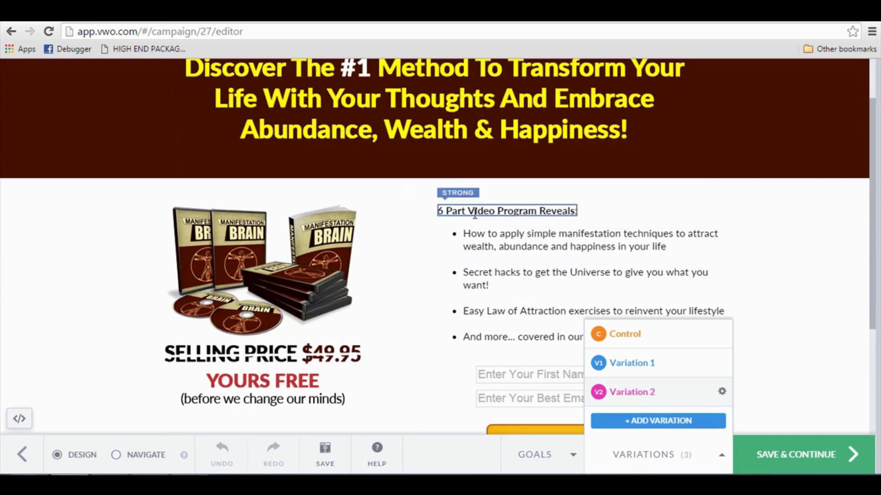
click(461, 212)
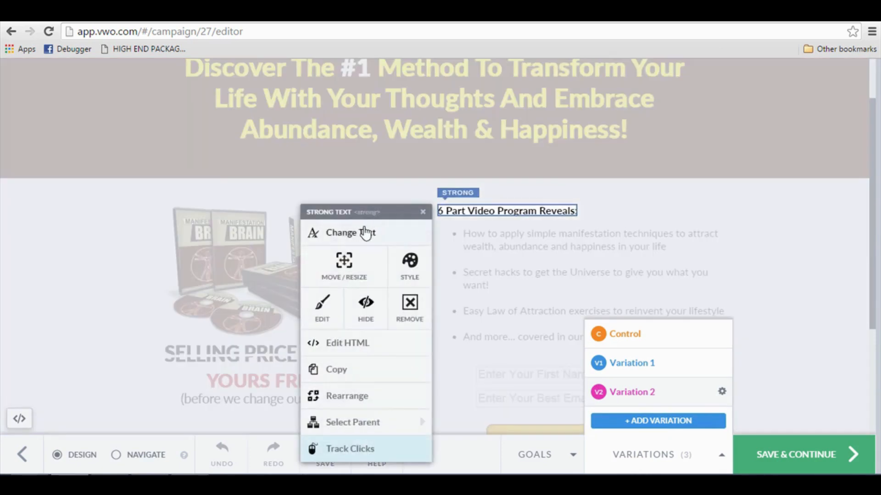
click(365, 232)
click(344, 239)
key(ctrl+a)
text(6)
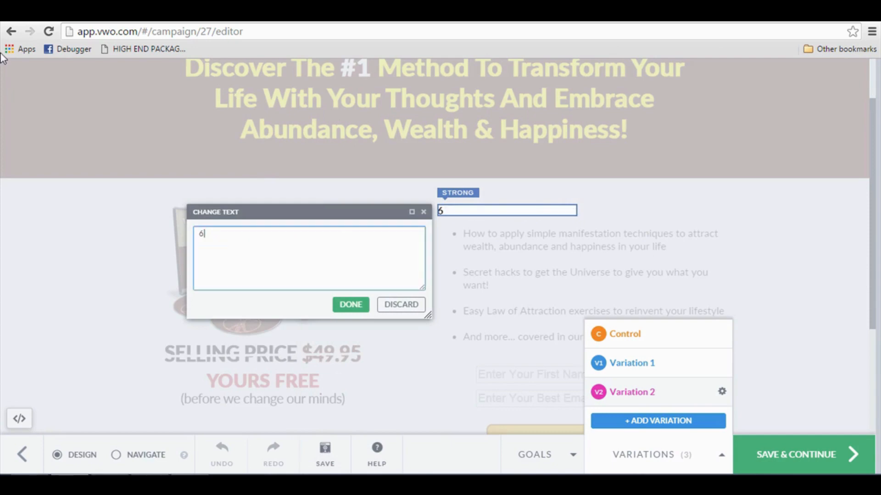
key(BackSpace)
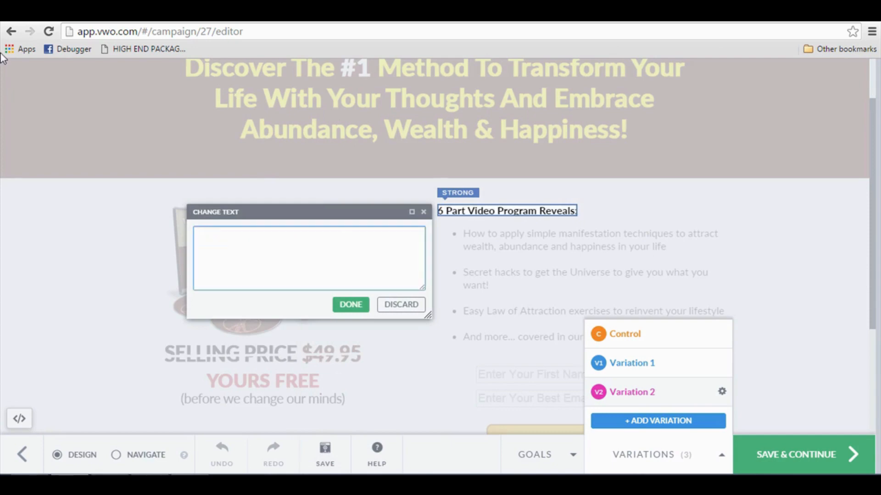
text(Sign Up Right N)
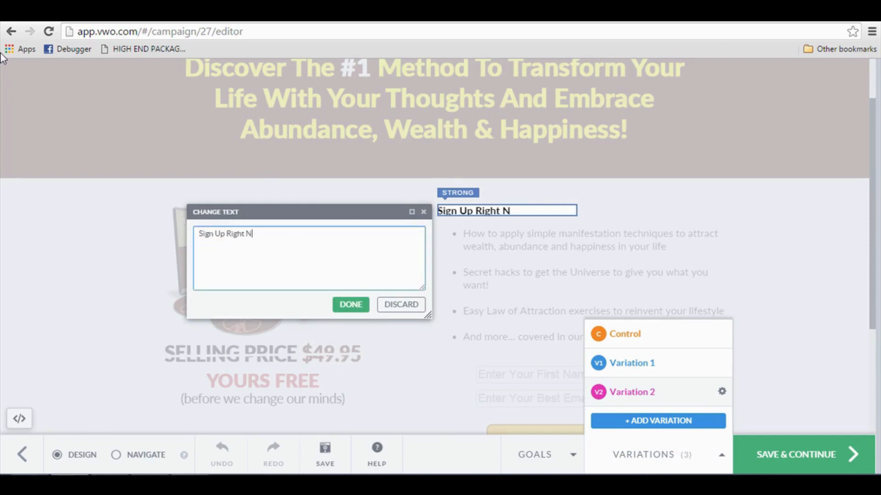
text(ow And You Will D)
key(BackSpace)
key(BackSpace)
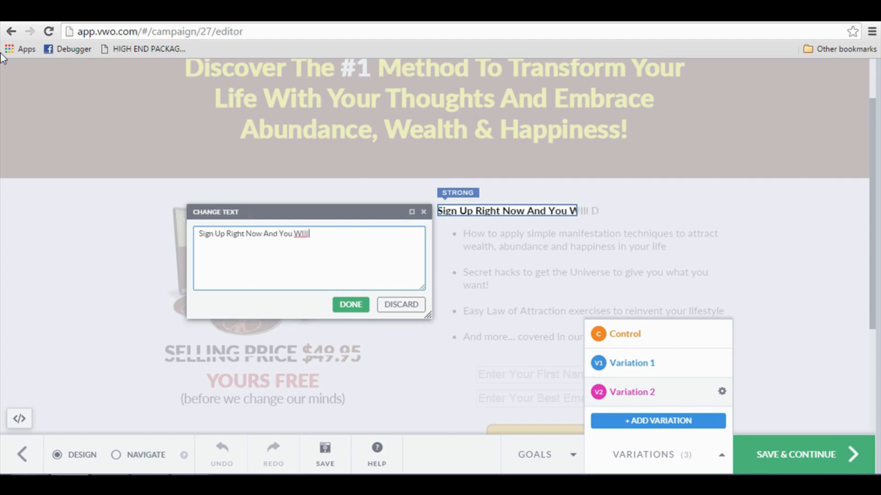
key(BackSpace)
key(BackSpace)
key(BackSpace)
text(ill Learn:)
click(351, 305)
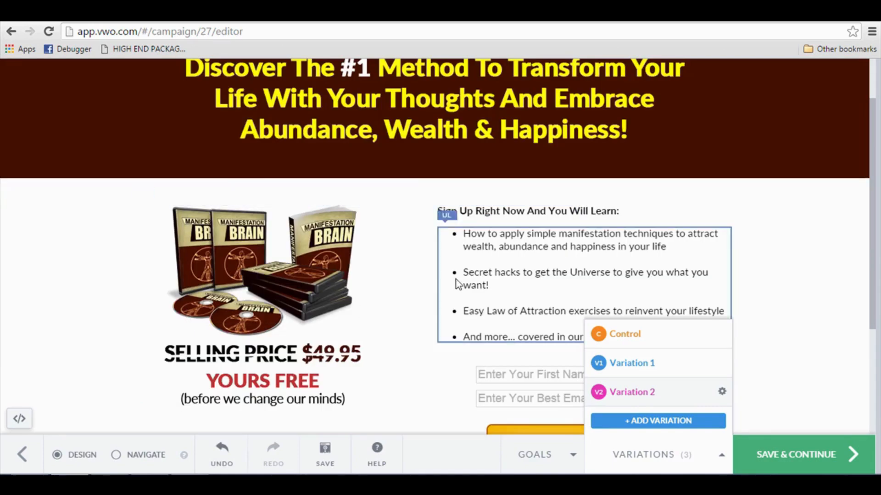
Look over the rest of the Variation 2 page, and save the variations to continue the campaign setup.
scroll(456, 279, down, 4)
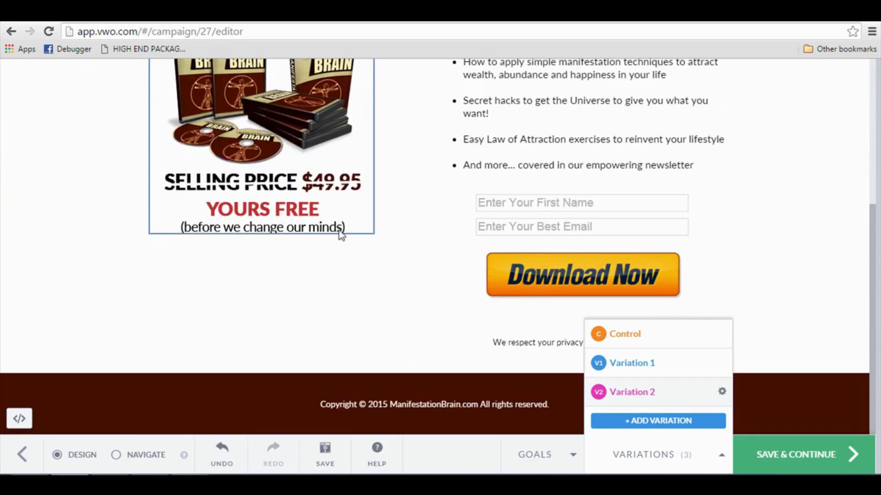
scroll(339, 230, up, 3)
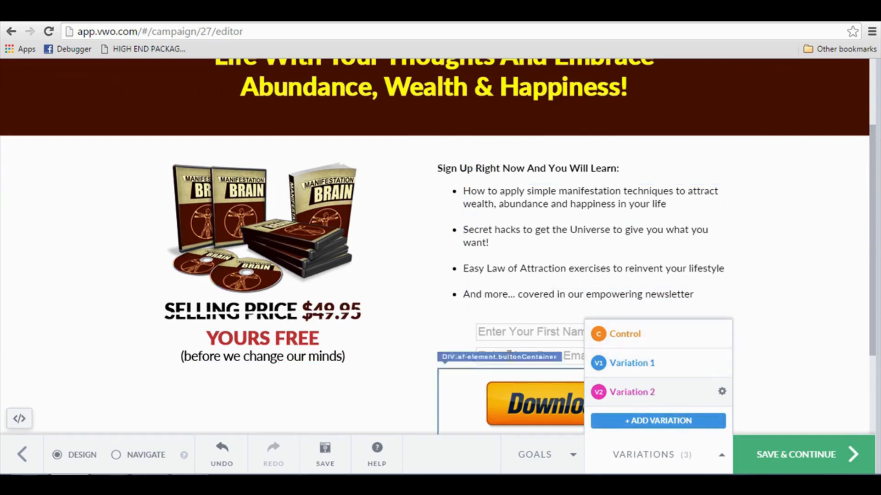
click(766, 458)
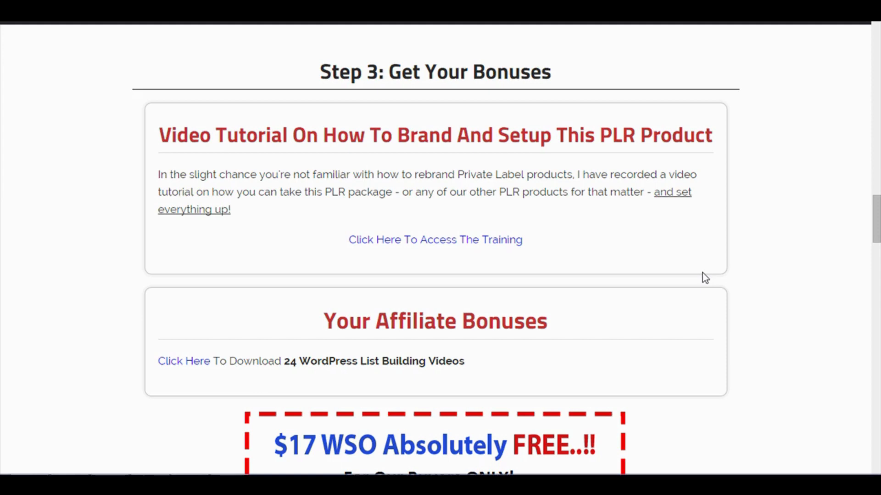
Look through the bonus offers on the product download page.
drag(876, 224, 876, 329)
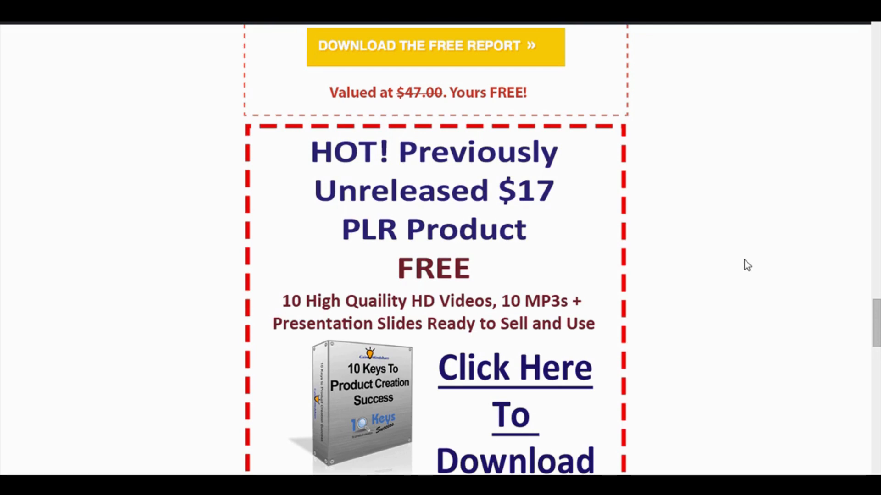
key(F11)
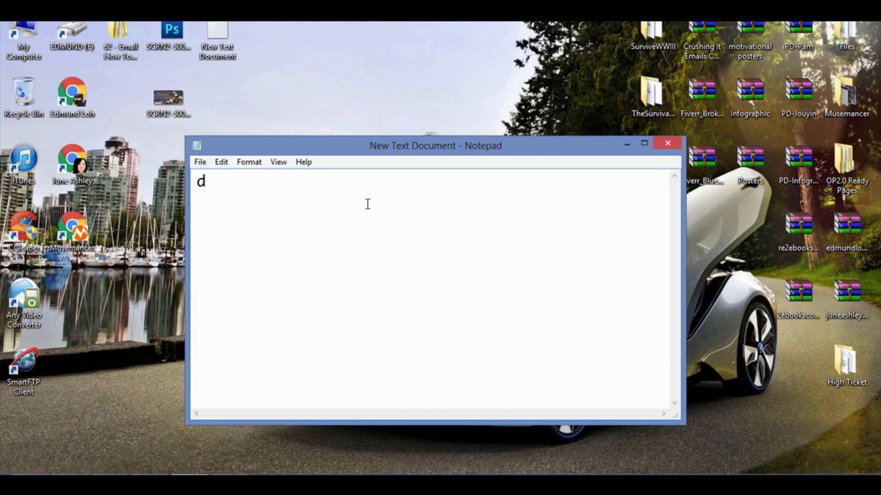
Replace the note's text with the list items "1. Landing Page" and "2. Quality Bonus", separated by a blank line.
key(ctrl+a)
text(1. Landi)
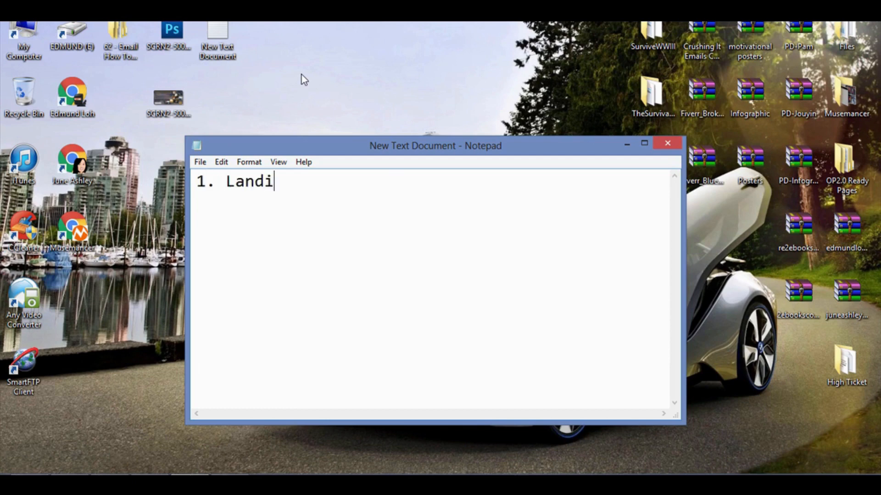
text(ng Page)
key(Return)
key(Return)
text(2)
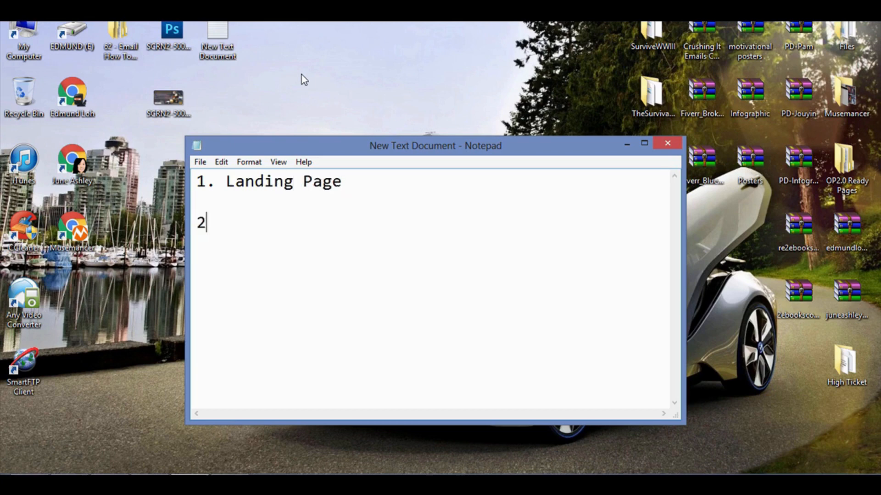
text(. Quality Bonus)
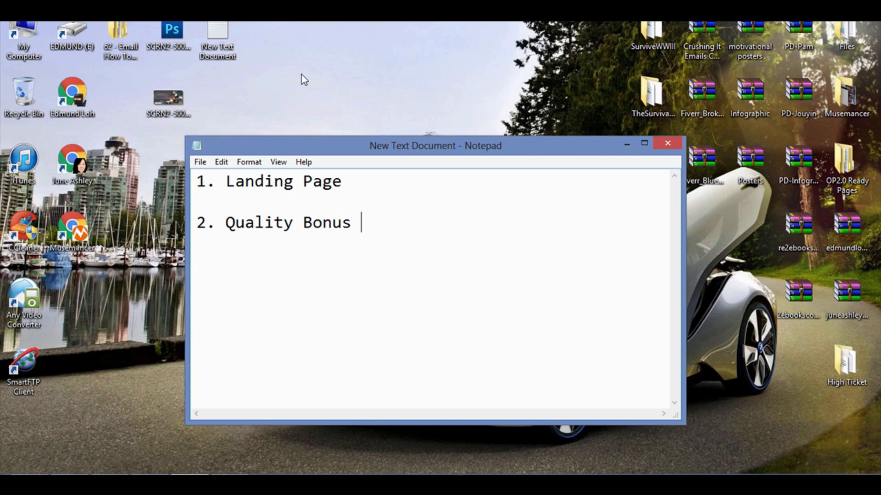
key(BackSpace)
Add "3. Template Message" to the list after a blank line.
key(Return)
key(Return)
text(3. Template M)
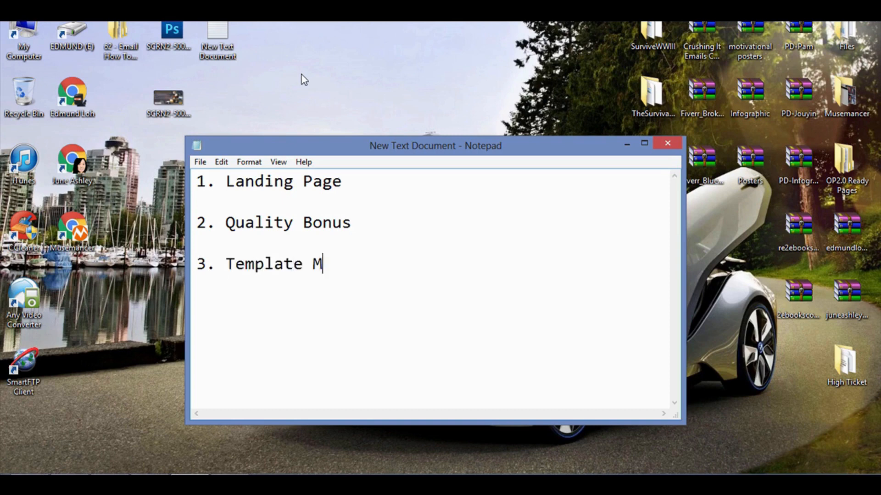
text(essage)
key(BackSpace)
Add "4. A Place To Get Connections" as the last item of the list after a blank line.
key(Return)
key(Return)
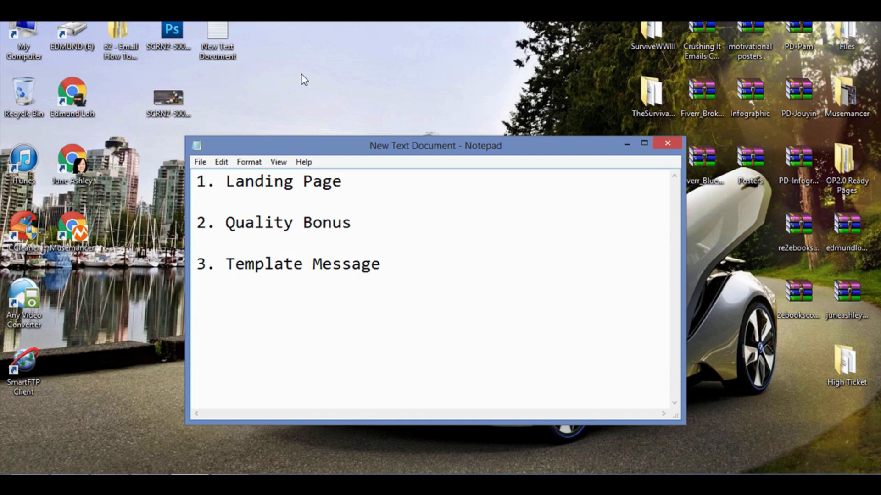
text(4. A Place To )
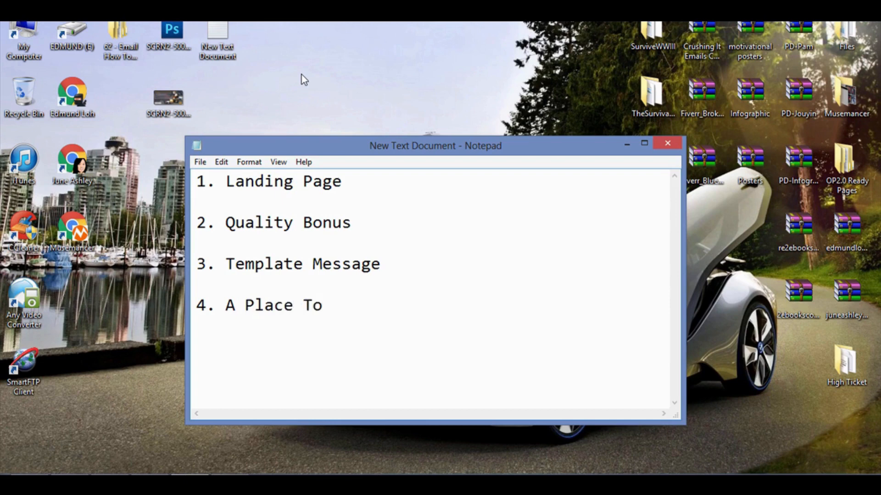
text(Get Connections)
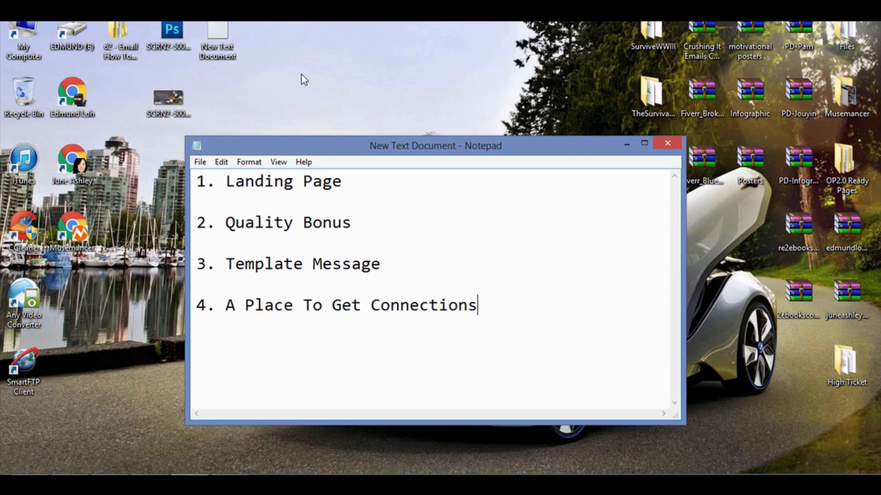
key(Return)
Add the sub-point "- Quality image (PNG or JPEG)" directly beneath the "2. Quality Bonus" item.
click(362, 187)
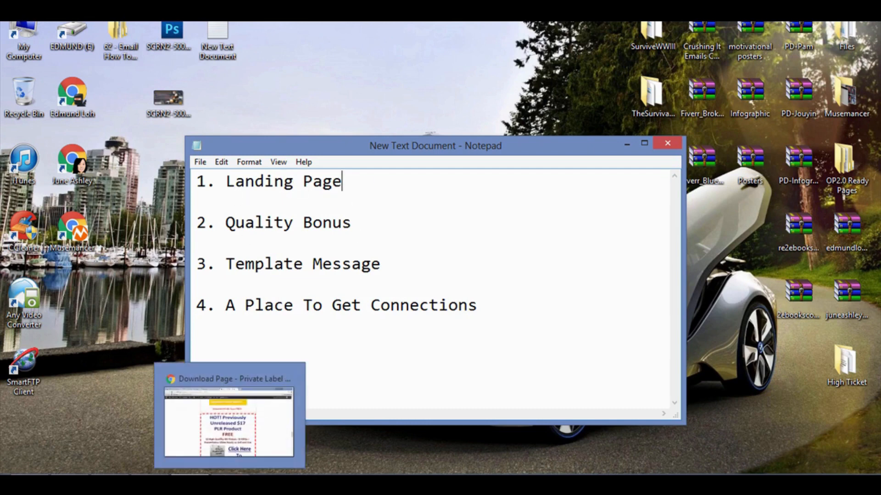
click(378, 193)
click(377, 222)
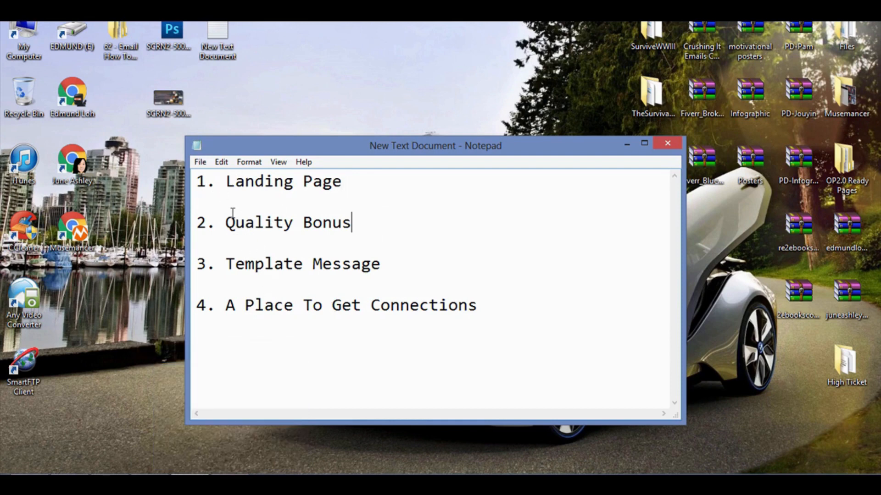
key(Return)
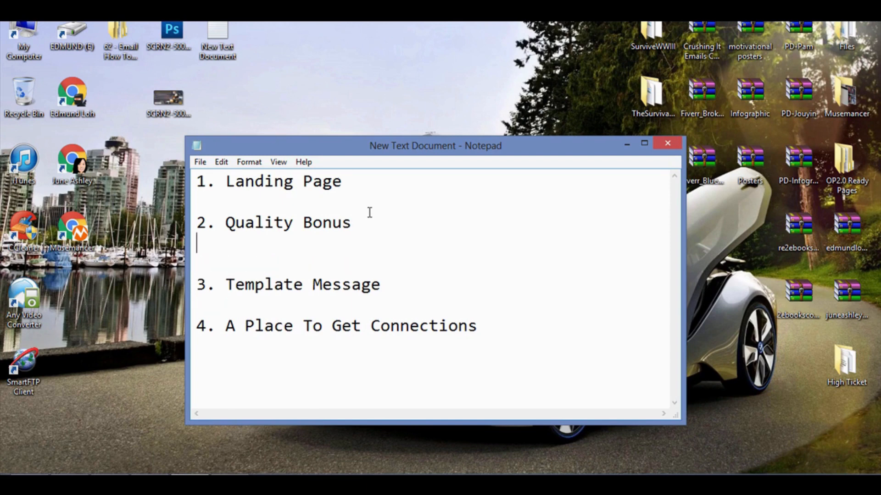
text(- Qua)
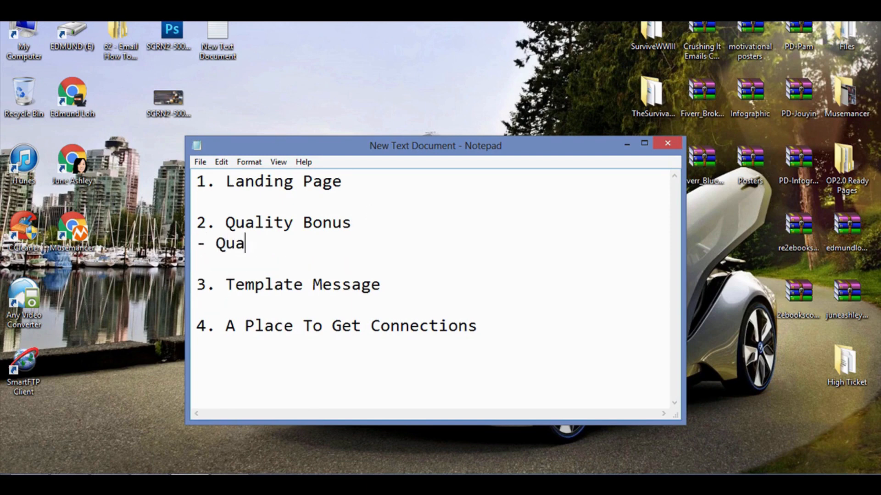
text(lity image as)
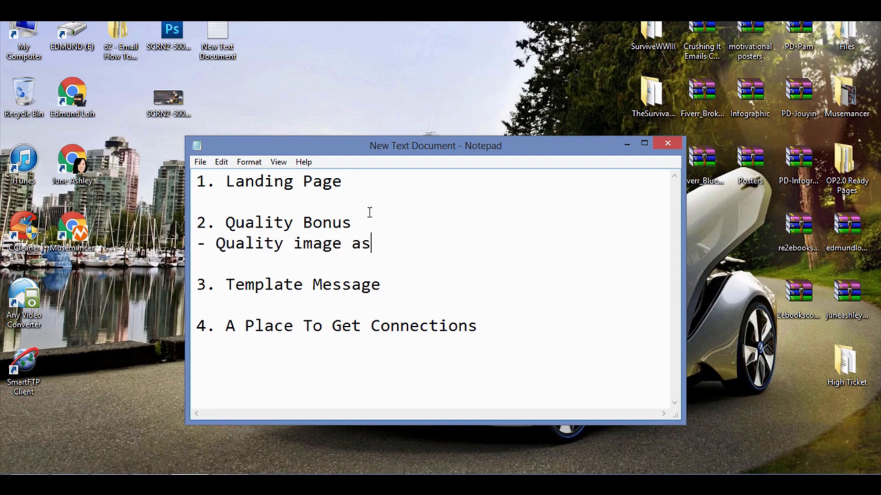
key(BackSpace)
key(BackSpace)
text((PNG or JPG)
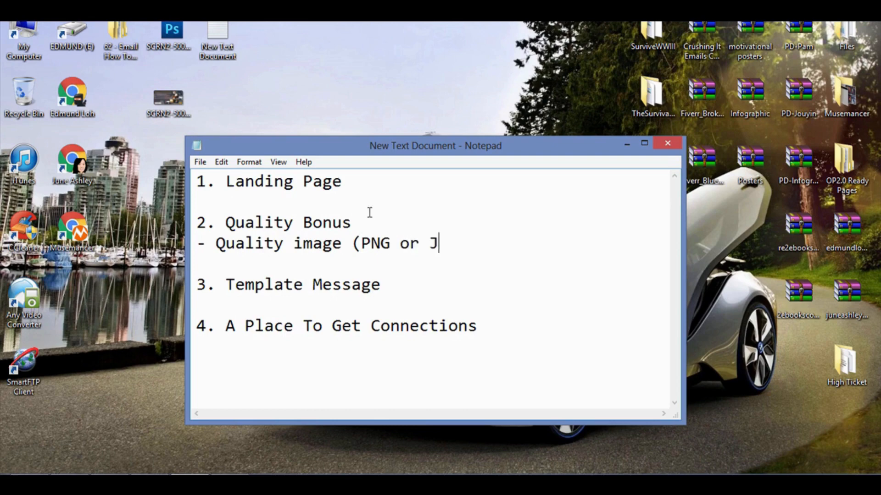
key(BackSpace)
text(EG))
Open the dark image file on the desktop for viewing, and return to the note's remaining points.
click(178, 98)
double_click(178, 99)
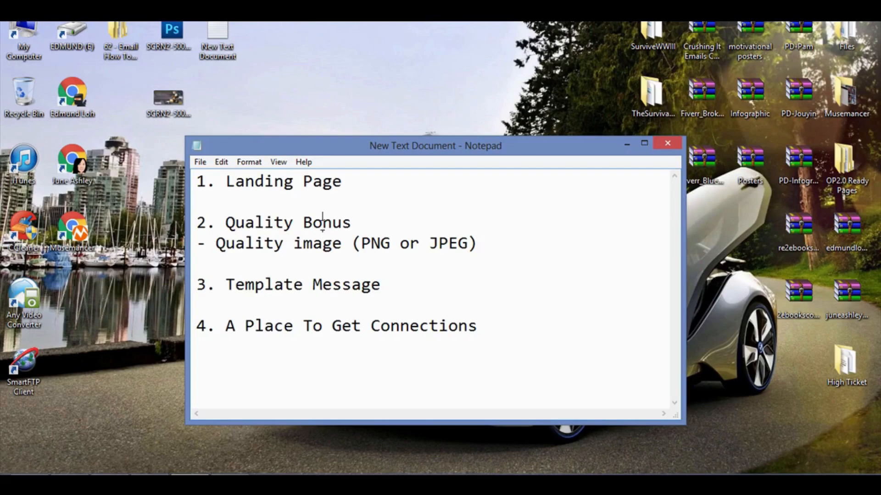
click(385, 286)
click(257, 345)
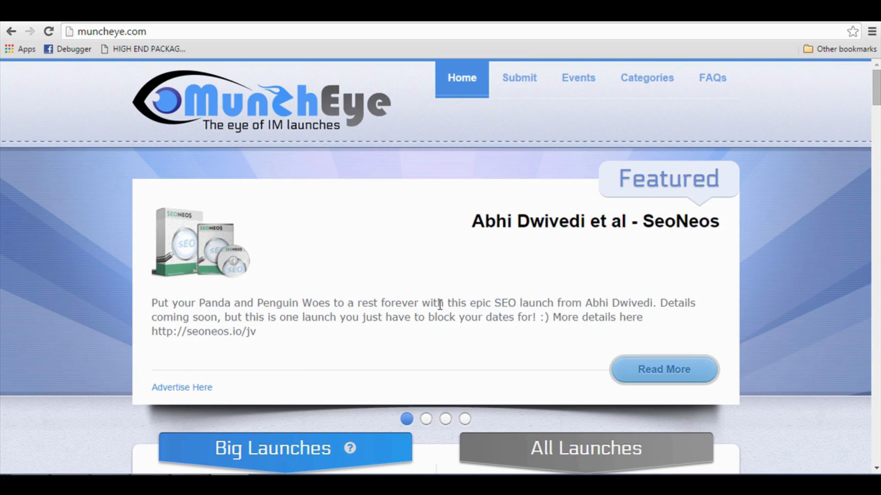
Look through the upcoming product launches in the Big Launches and All Launches lists on MunchEye.
scroll(441, 309, down, 4)
scroll(441, 310, down, 5)
scroll(450, 311, up, 3)
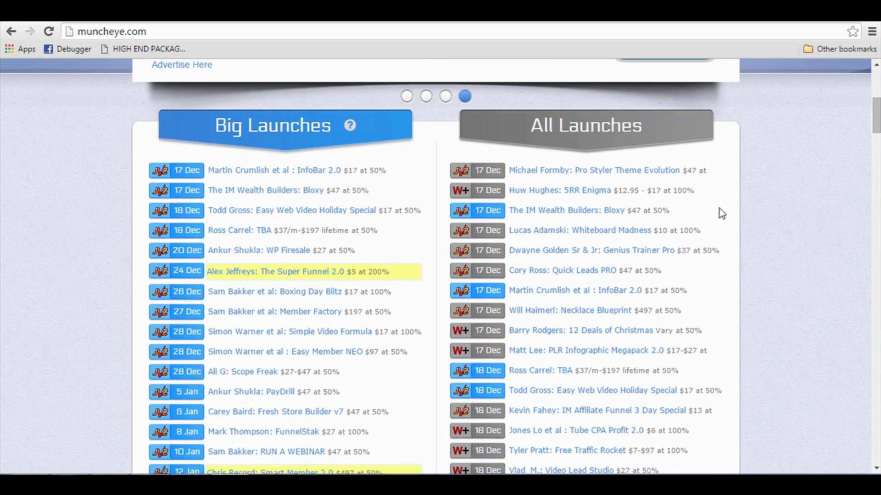
scroll(619, 205, down, 1)
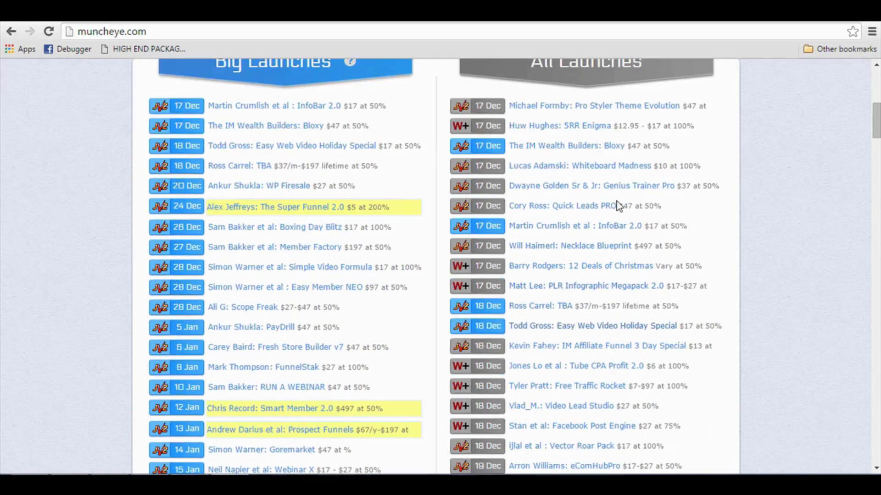
scroll(579, 321, down, 1)
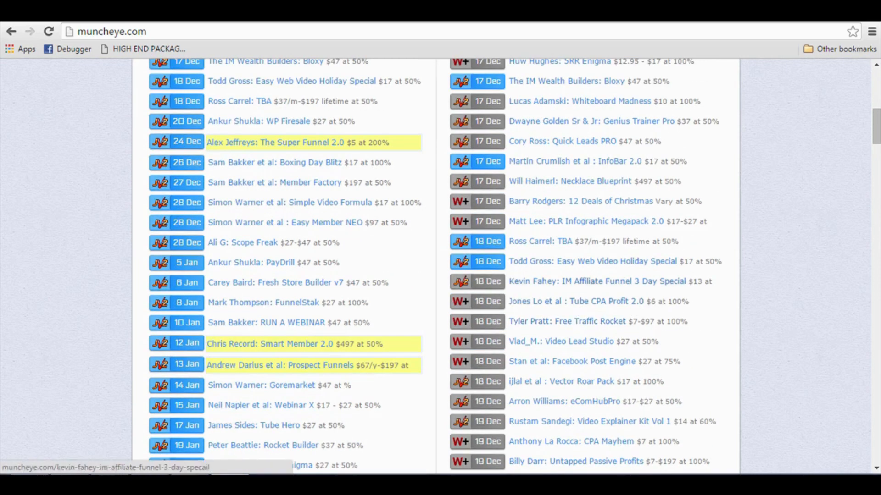
scroll(478, 321, down, 2)
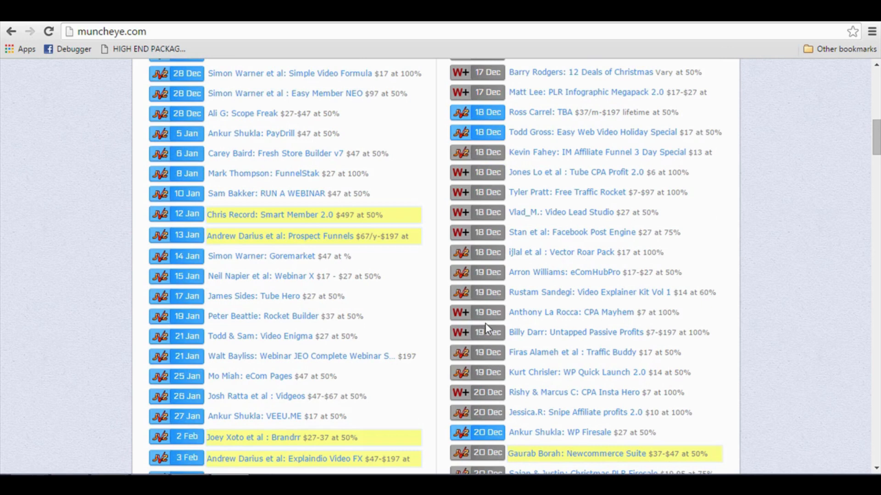
scroll(479, 321, down, 1)
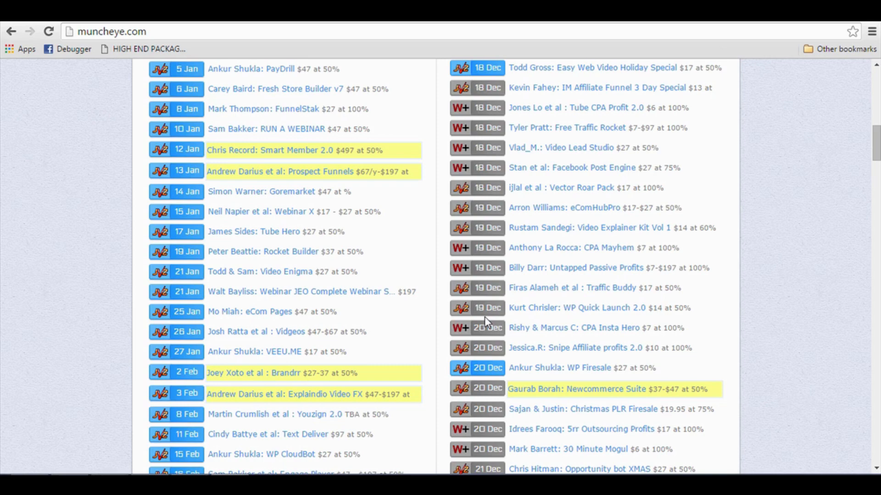
Start a new Gmail message in a new browser tab, using the third listed address as the sender.
key(ctrl+t)
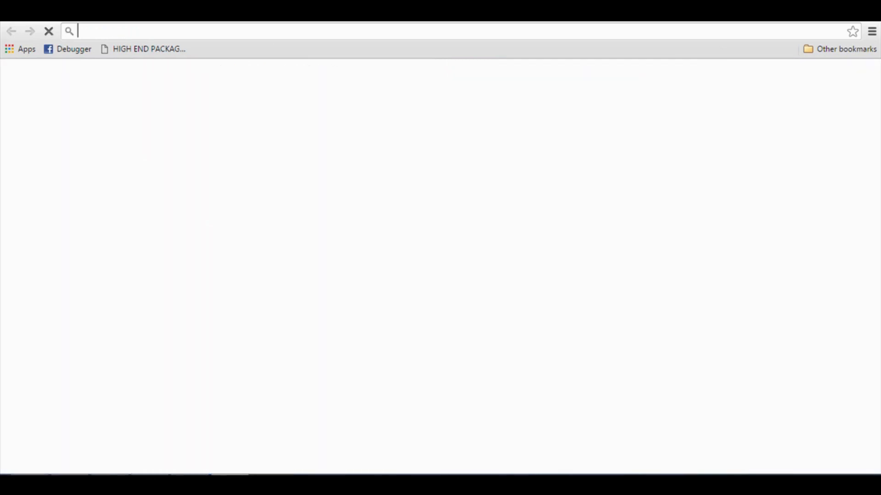
text(gmail.com)
key(Return)
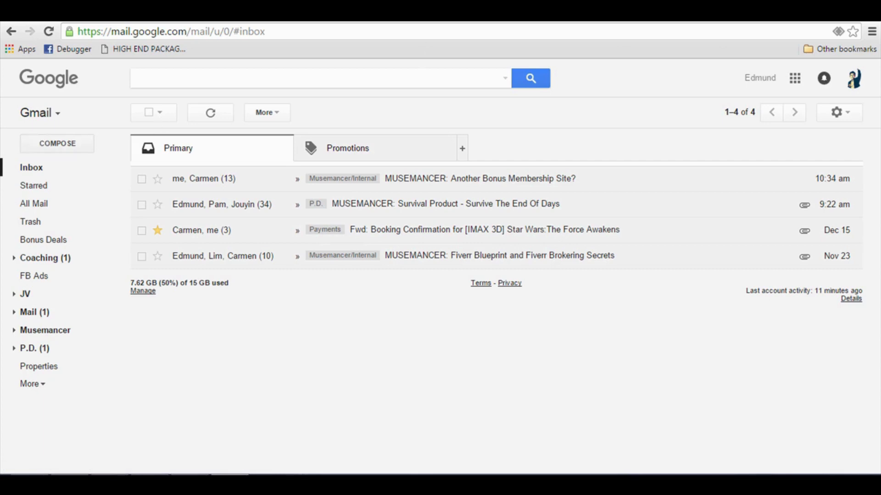
click(52, 146)
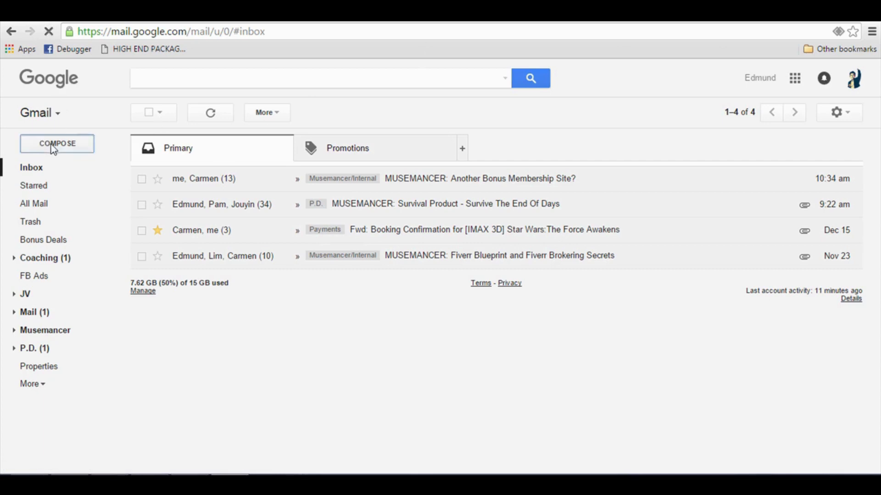
click(679, 228)
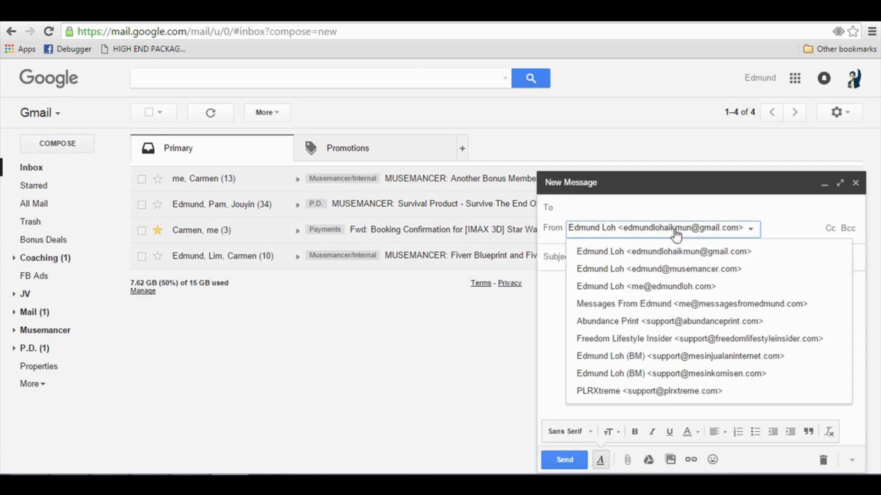
click(678, 288)
Set the message subject to "Hey NAME, It's YOURNAME here (about your ProductLaunch on Dec 23)".
click(619, 206)
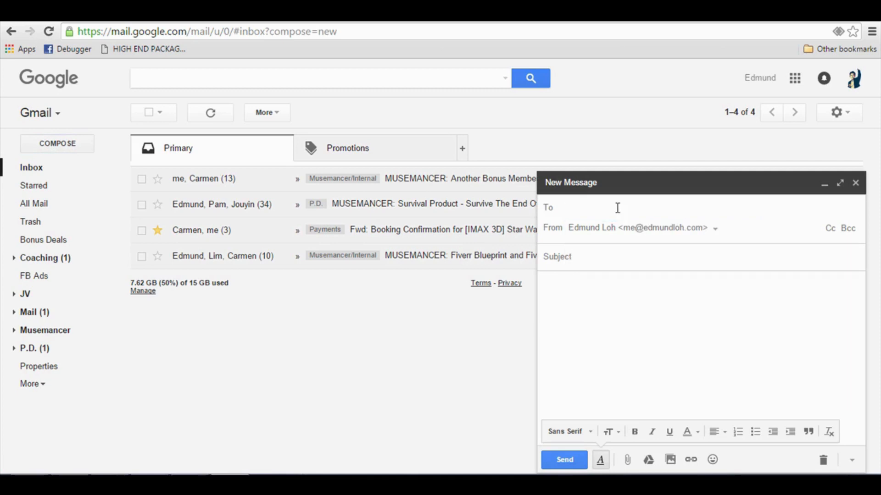
click(620, 256)
click(620, 236)
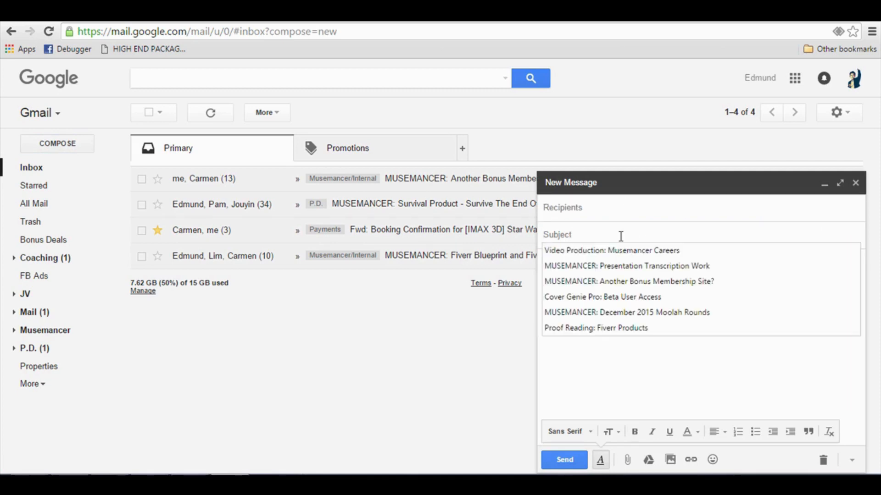
click(639, 364)
click(615, 242)
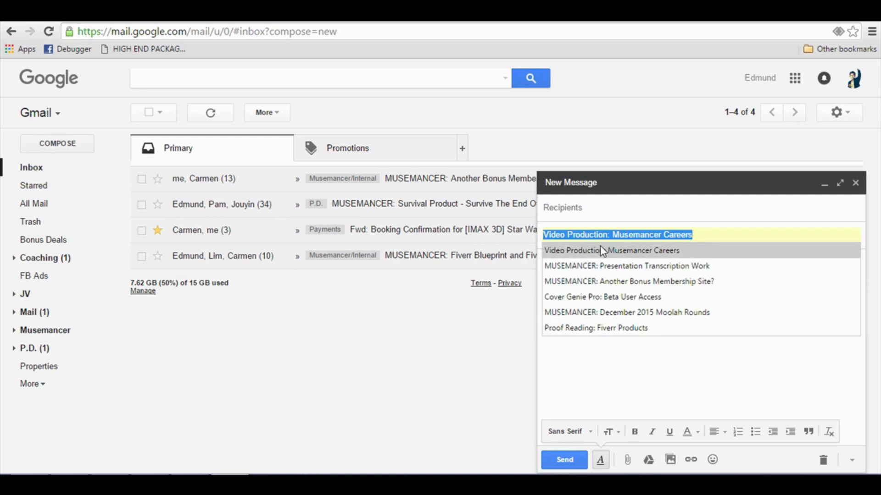
text(H)
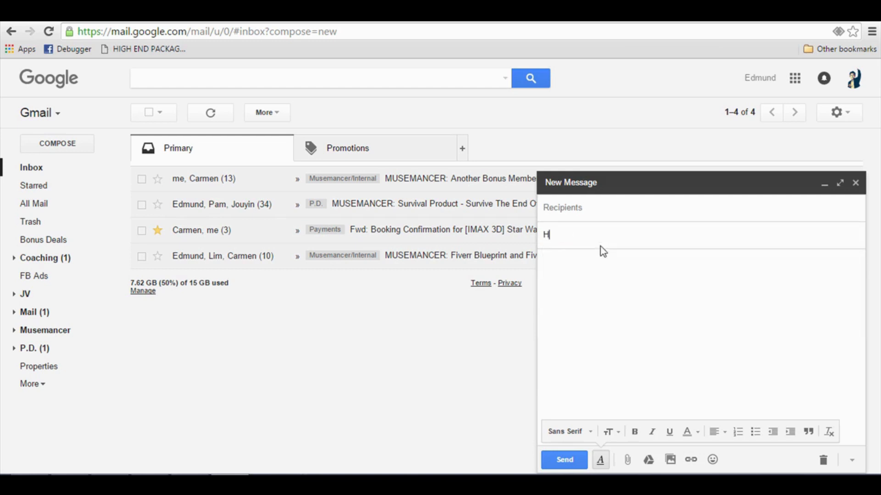
text(ey NAME, It's YOURNAME )
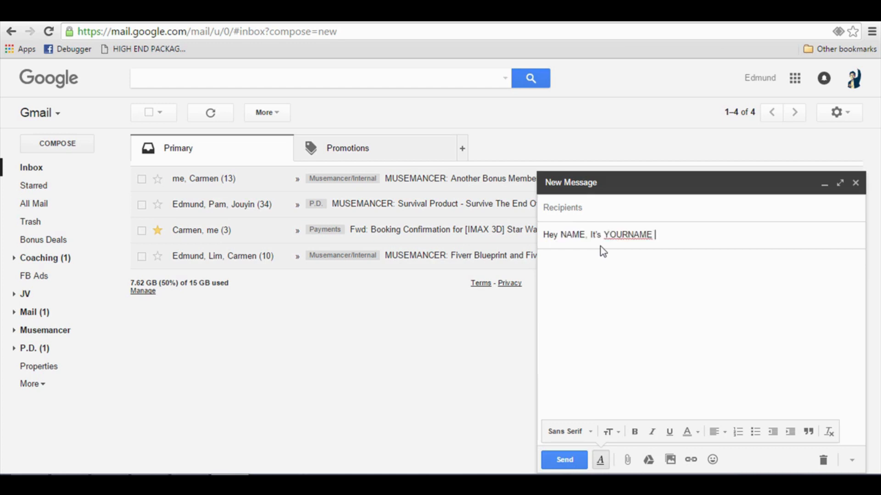
text(here (about your ProductLau)
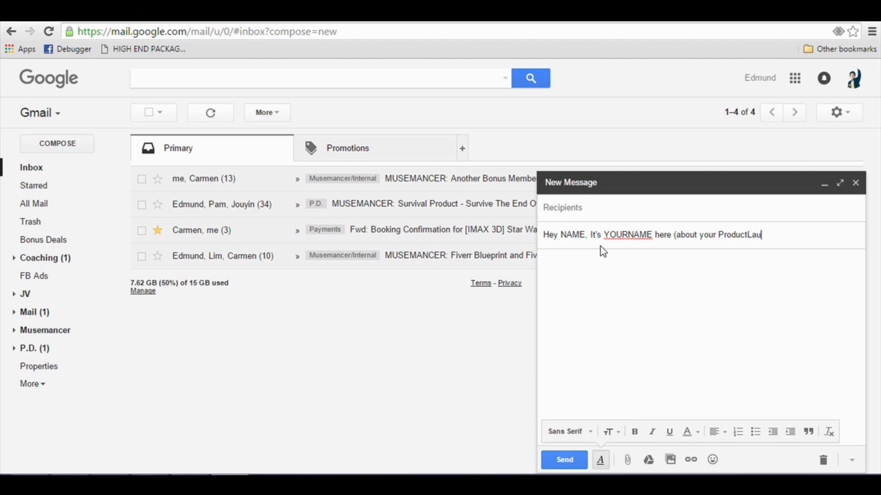
text(nch on Dec 23))
key(Tab)
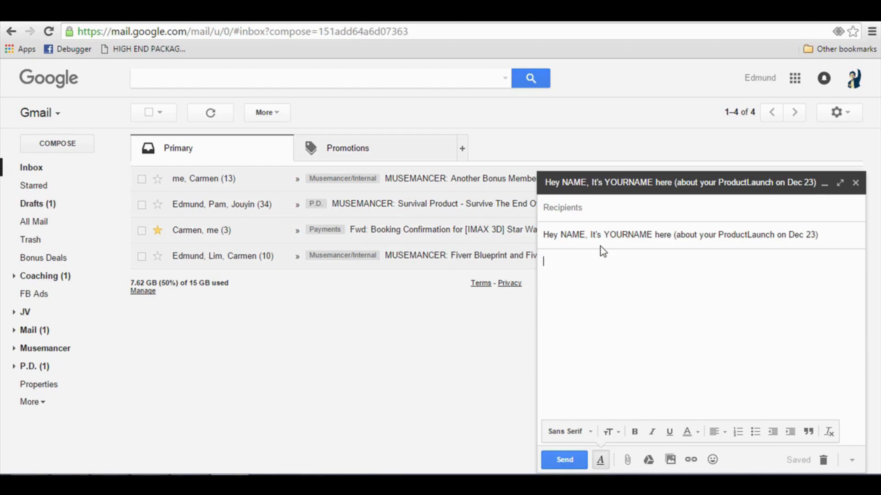
Start the body with "Hey NAME," and "This is YOURNAME here. I have found out about your upcoming launch on December 23rd called "Name of Product Launch".".
text(Hey NAME,)
key(Return)
key(Return)
text(Th)
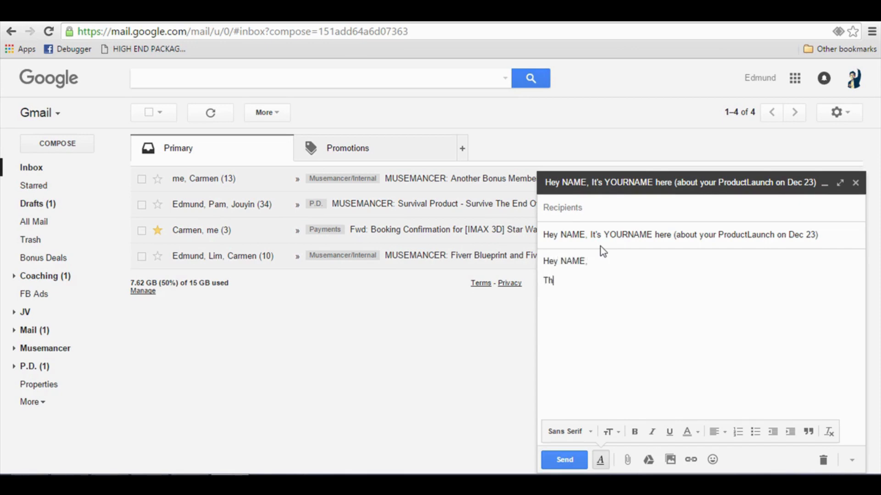
text(is is YOURNAME here. I have found out about your upcoming launch on December 23rd called "Name of Product Launch".)
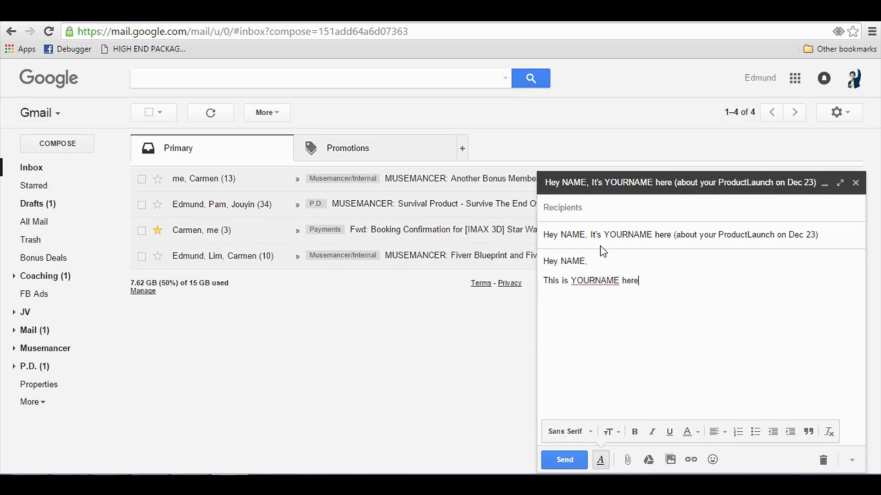
Add a paragraph: "I want to let you know that I will be promoting your offer as I feel it's something that my subscribers are looking for.".
key(Return)
key(Return)
text(I want to let you know that I will be promoting your offer as I feel it's something that my subscribers are looking for.)
key(Return)
key(Return)
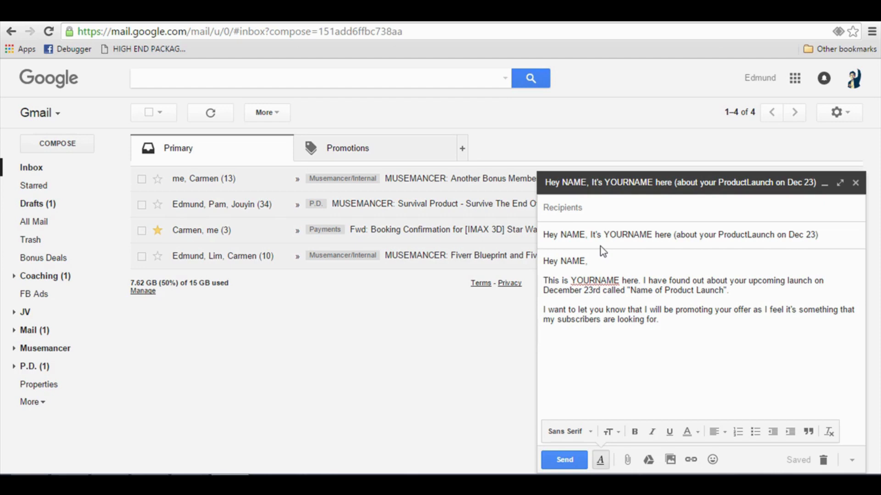
Add "I was wondering if you can put my Bonus in your download page?" and a paragraph pledging 100% launch support and citing aced affiliate contests.
text(I was wondering if)
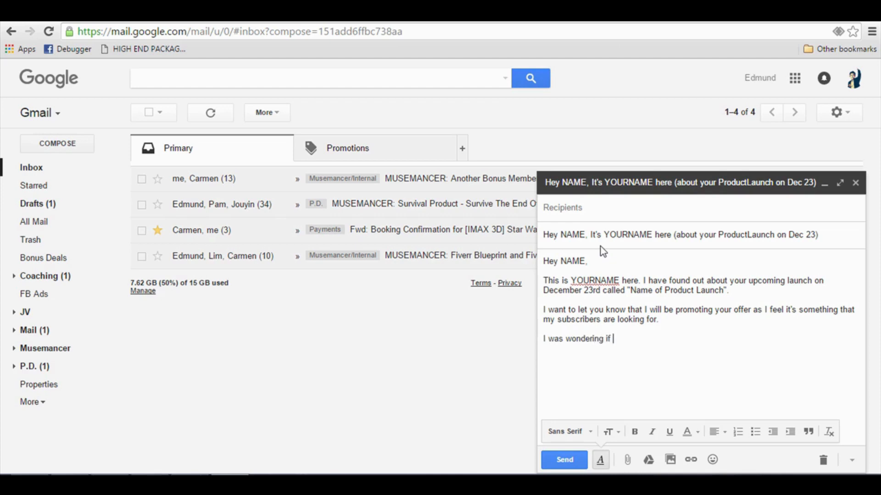
text(you can put my Bonus in your download page?  I will be supporting your launch 100% throughout the week, and have previously aced affiliate contests.  Hope this is the start of a rewarding partnership!)
Close the email with "Hope this is the start of a rewarding partnership!" and sign it as YOURNAME.
text(YOUR)
key(BackSpace)
text(URNAME)
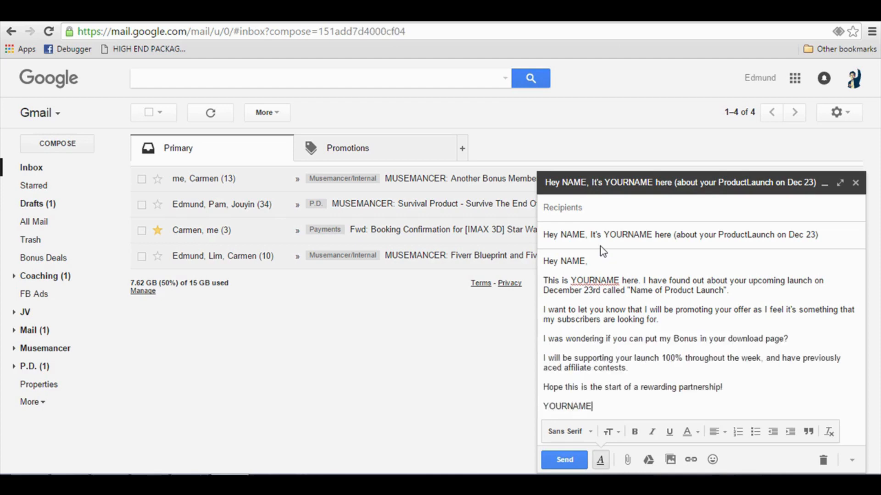
key(Return)
key(Up)
key(Up)
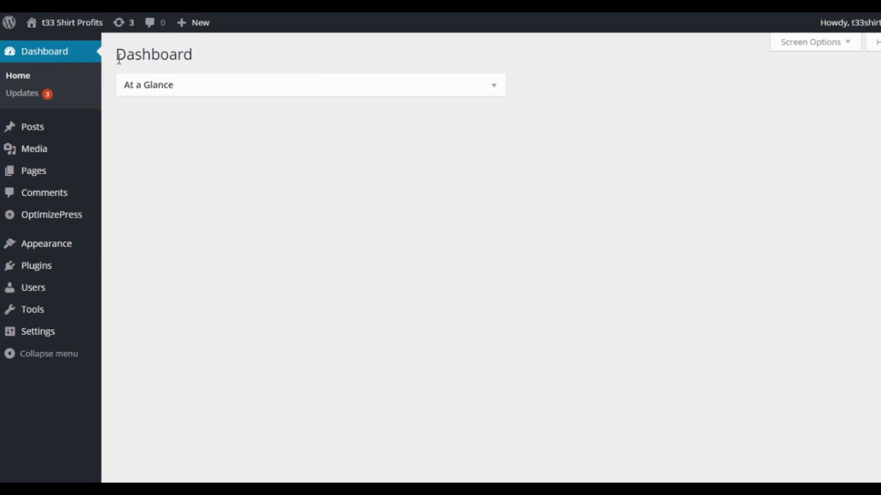
Start a new OptimizePress page in WordPress and look through the Opt-in / Landing Pages templates.
mouse_move(70, 218)
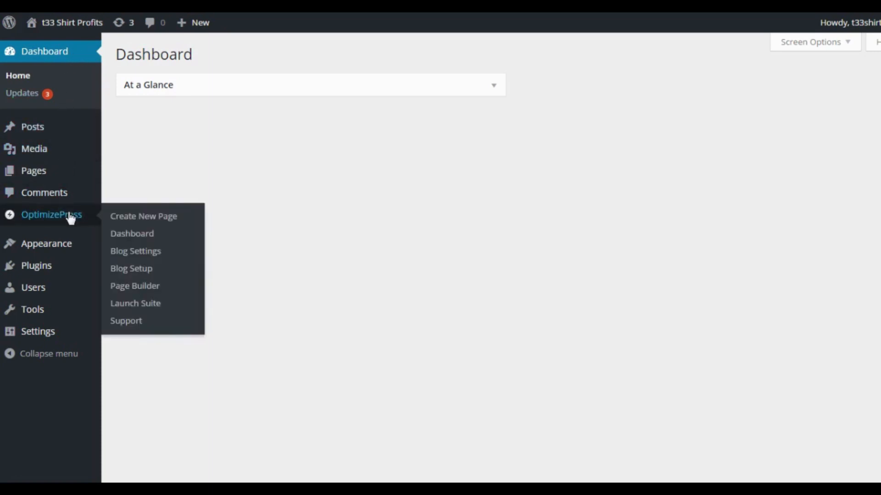
click(131, 221)
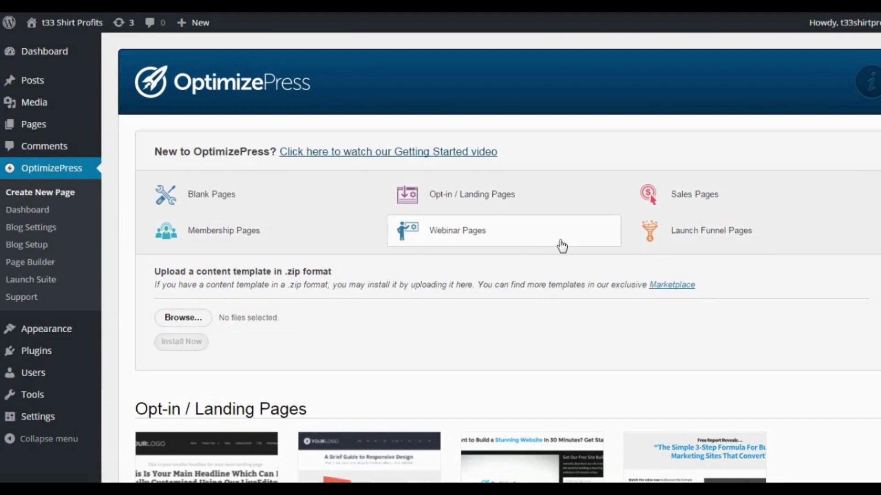
scroll(503, 275, down, 2)
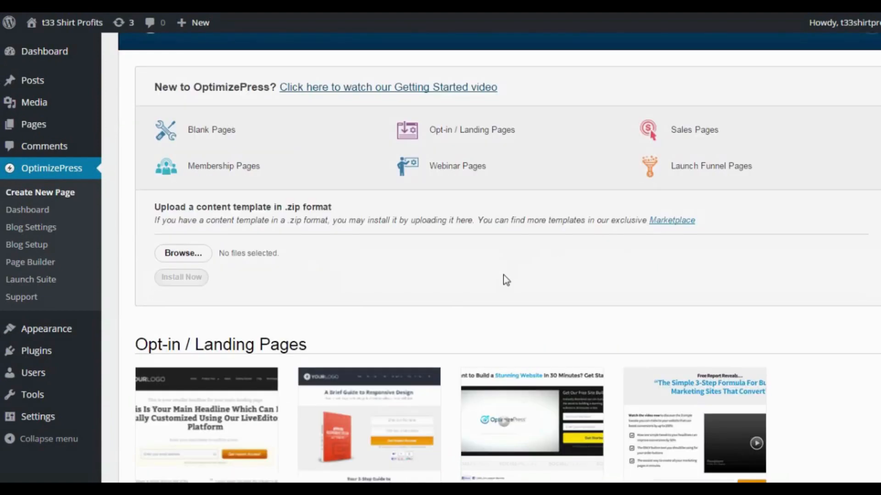
scroll(505, 284, down, 2)
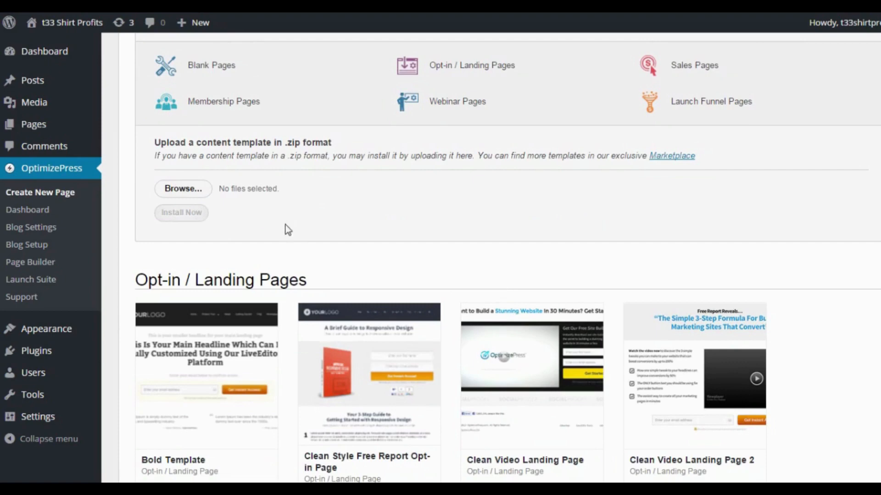
scroll(315, 232, down, 2)
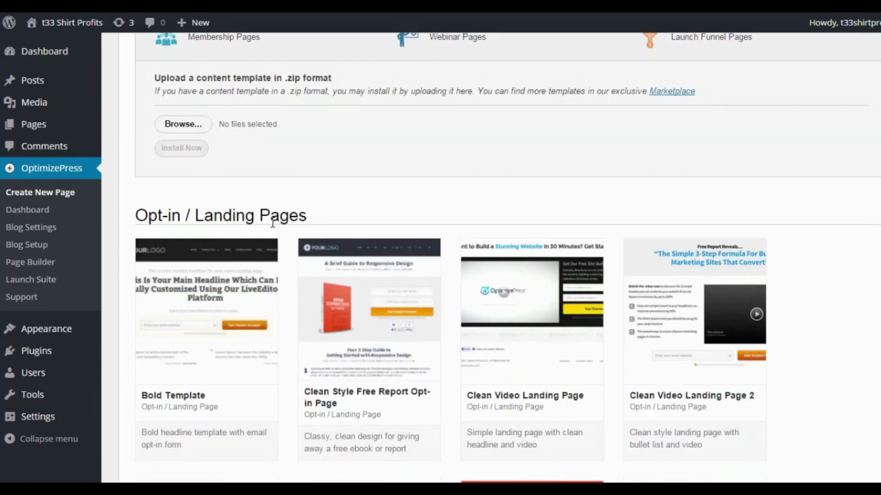
scroll(340, 203, down, 2)
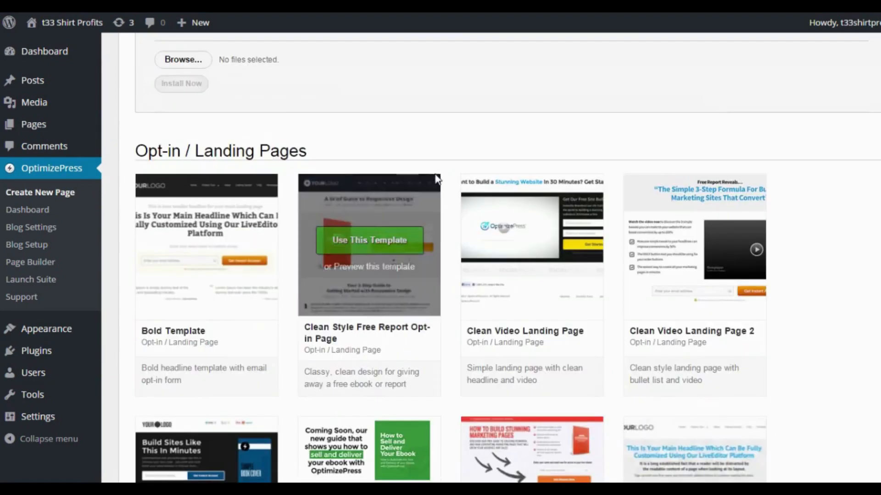
scroll(356, 198, down, 2)
mouse_move(194, 185)
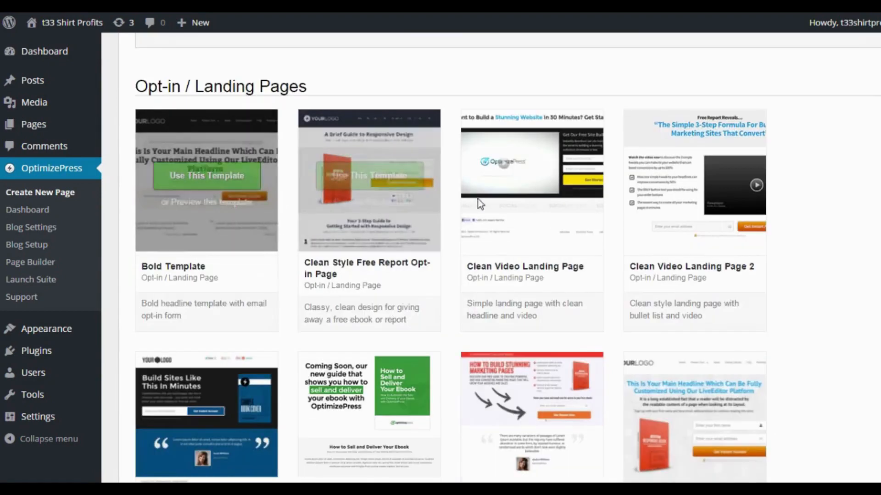
scroll(500, 245, down, 2)
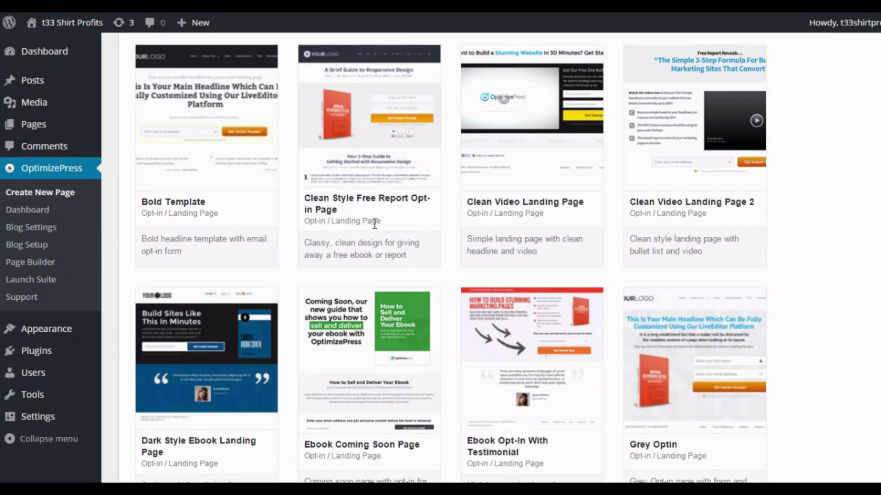
scroll(375, 224, down, 15)
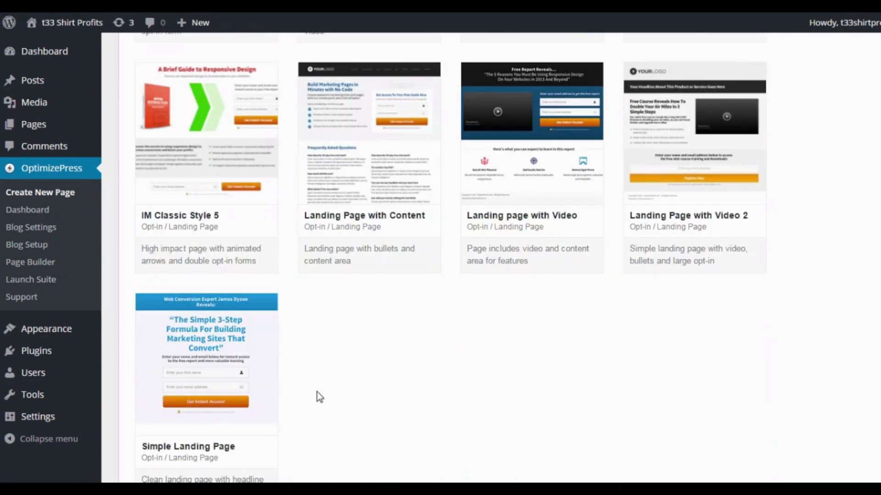
Create a page named "Test Squeezepage" with the permalink test-squeezepage from the Simple Landing Page template.
mouse_move(172, 335)
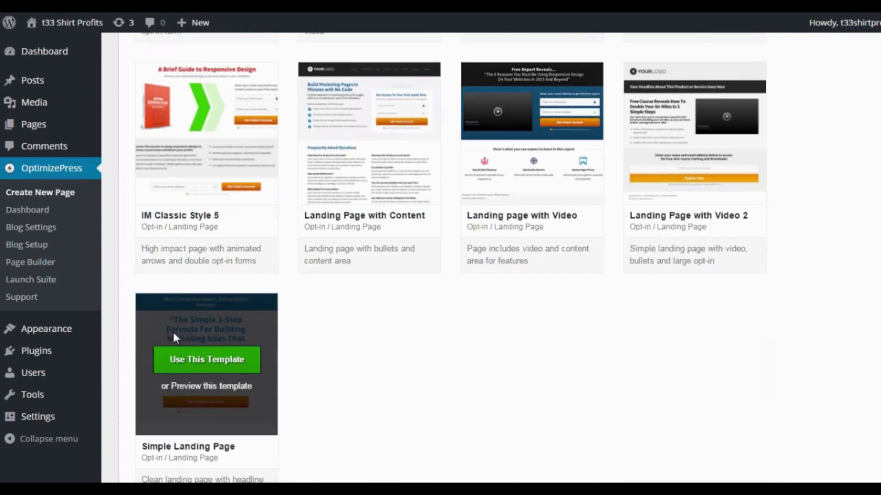
click(203, 360)
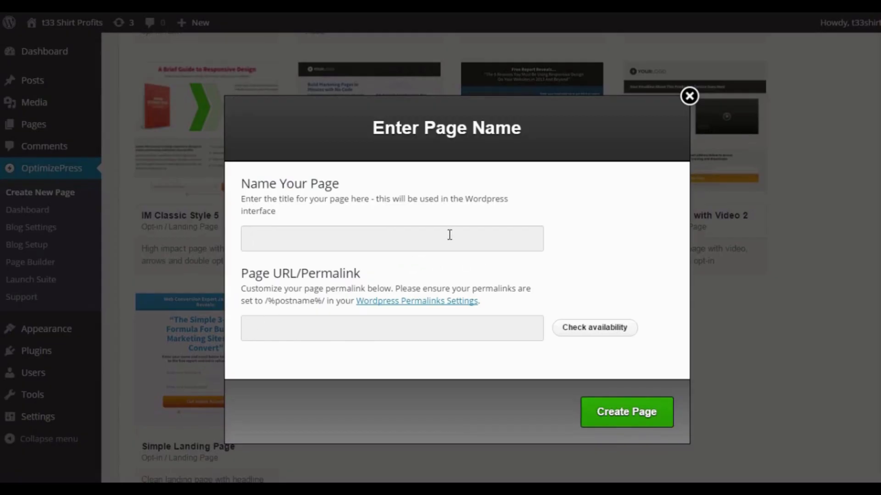
text(Test Squeez)
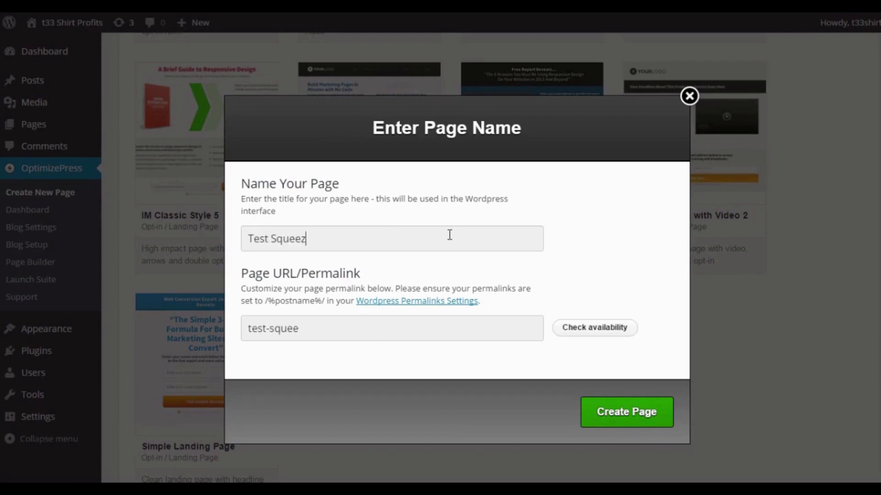
text(epage)
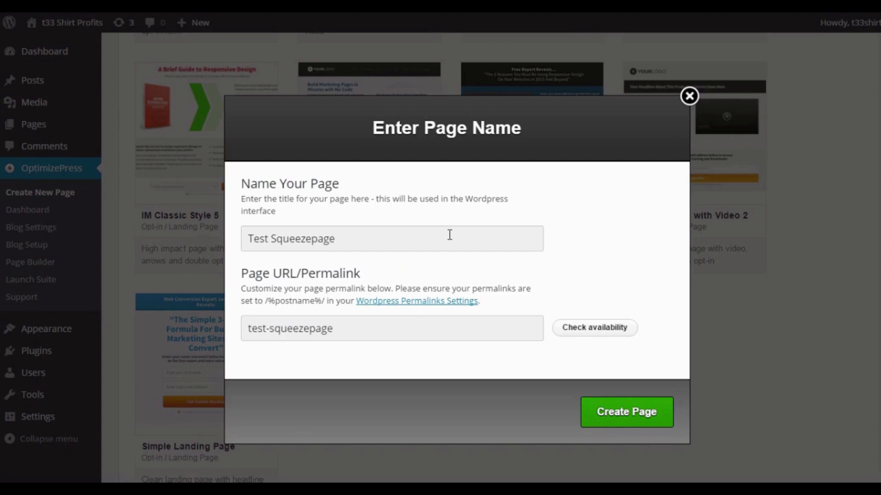
click(403, 330)
click(626, 416)
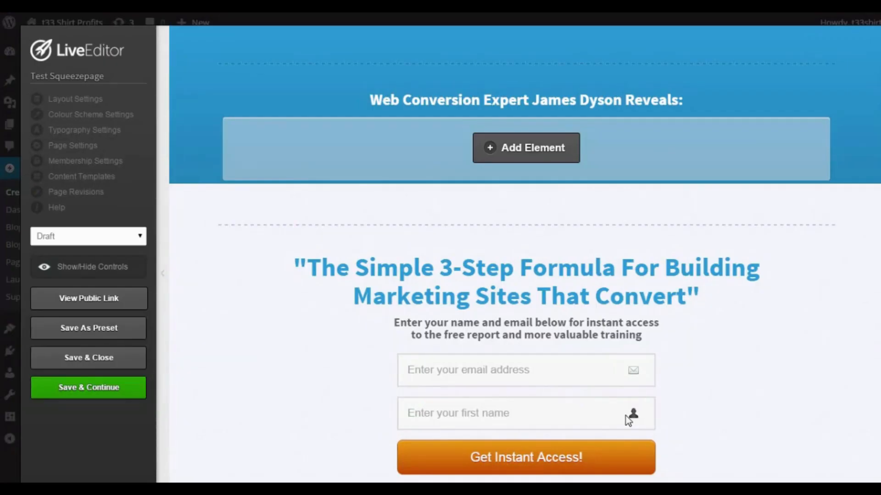
Look over the new page's layout and duplicate the headline element in its blue header.
mouse_move(571, 384)
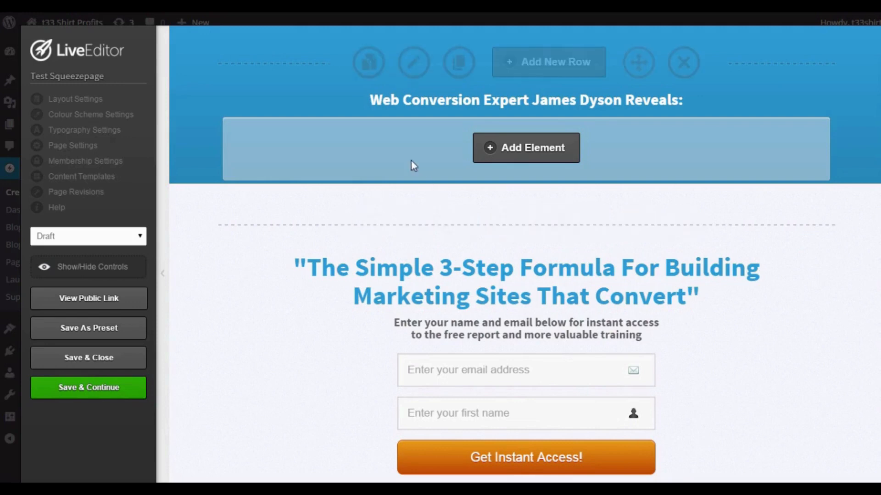
scroll(530, 188, down, 5)
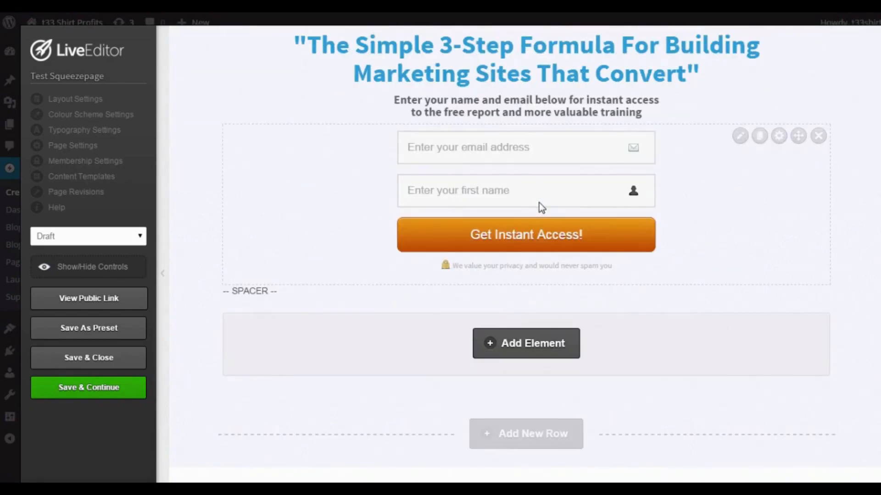
scroll(540, 203, up, 5)
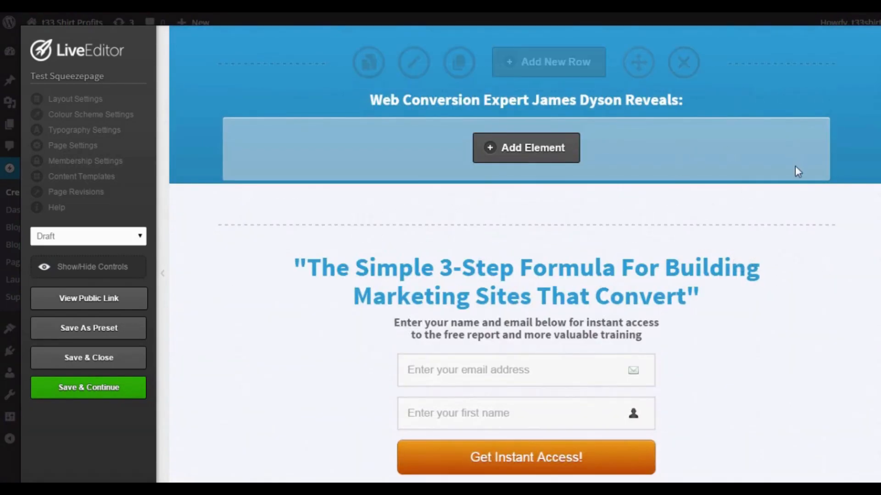
scroll(350, 172, down, 3)
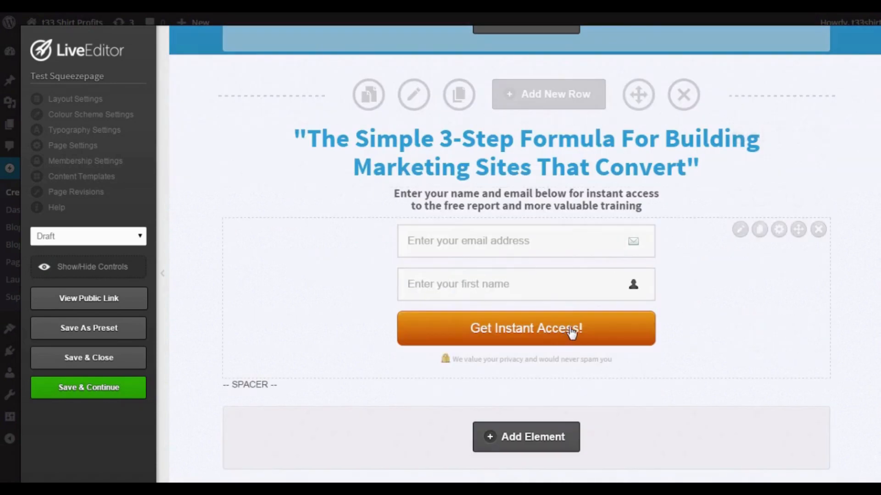
scroll(576, 290, up, 3)
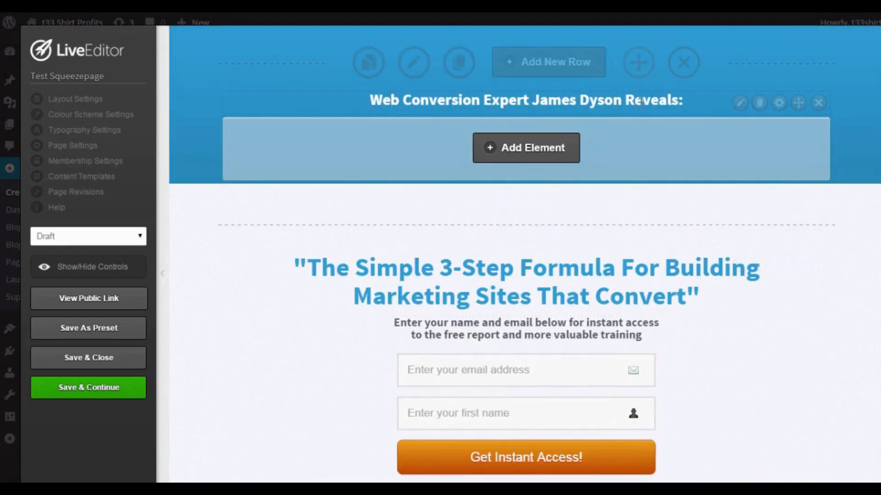
click(759, 103)
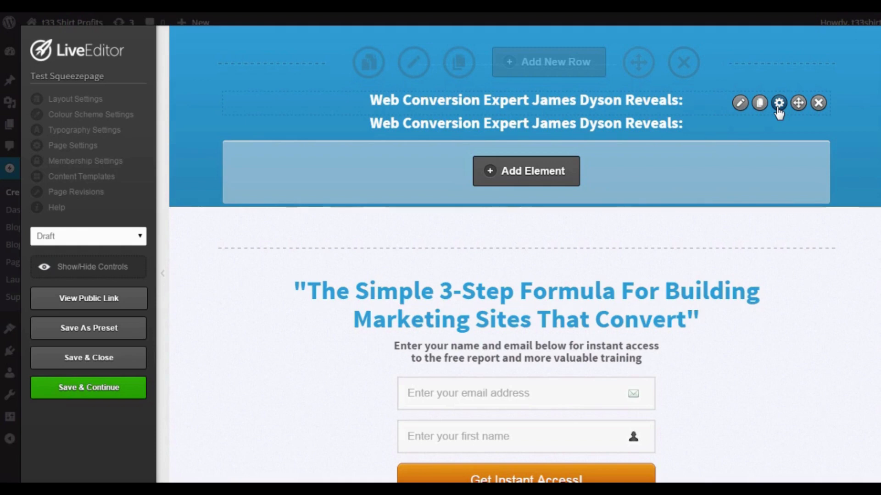
Review the advanced element options of the first headline in the blue header without changing them.
click(778, 103)
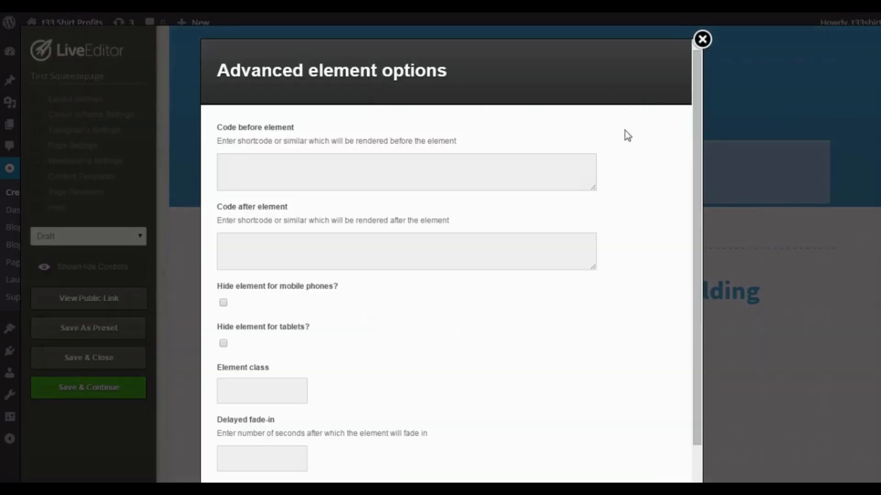
scroll(626, 137, down, 2)
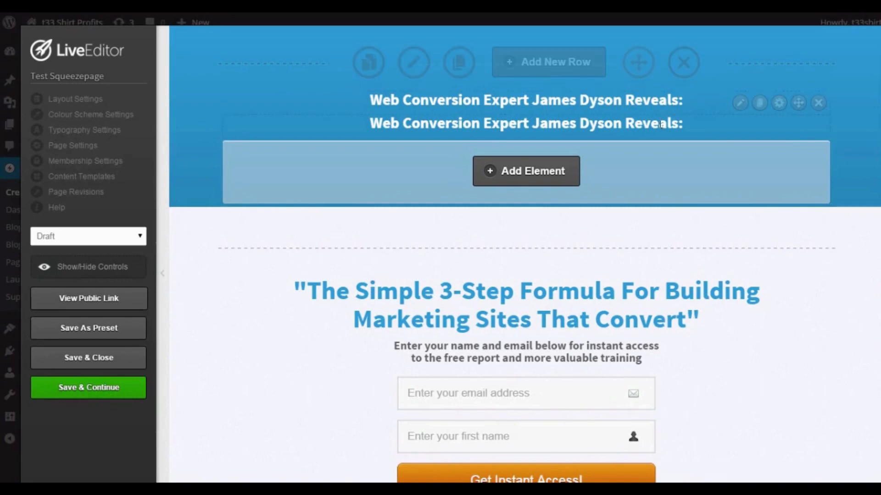
mouse_move(783, 116)
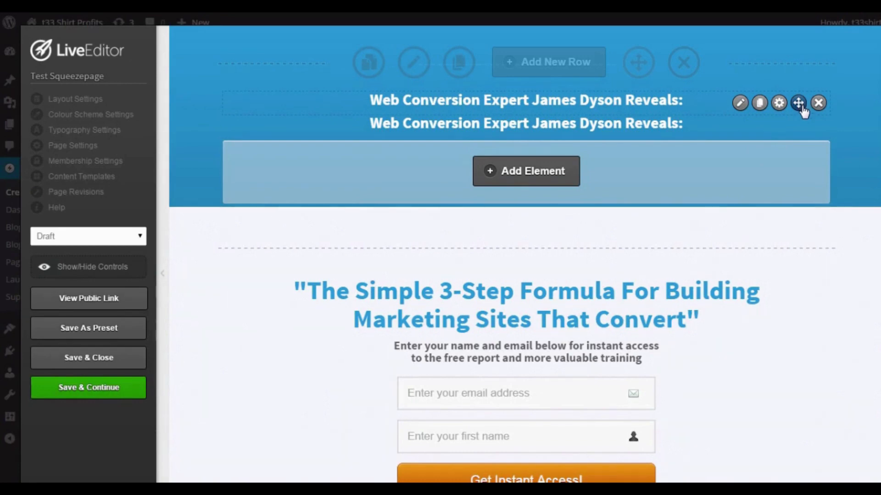
Try moving the first headline in the blue header, and remove the duplicate headline below it.
mouse_move(800, 106)
mouse_down()
mouse_move(802, 226)
mouse_move(786, 306)
mouse_move(785, 62)
mouse_move(787, 131)
mouse_move(793, 98)
mouse_up()
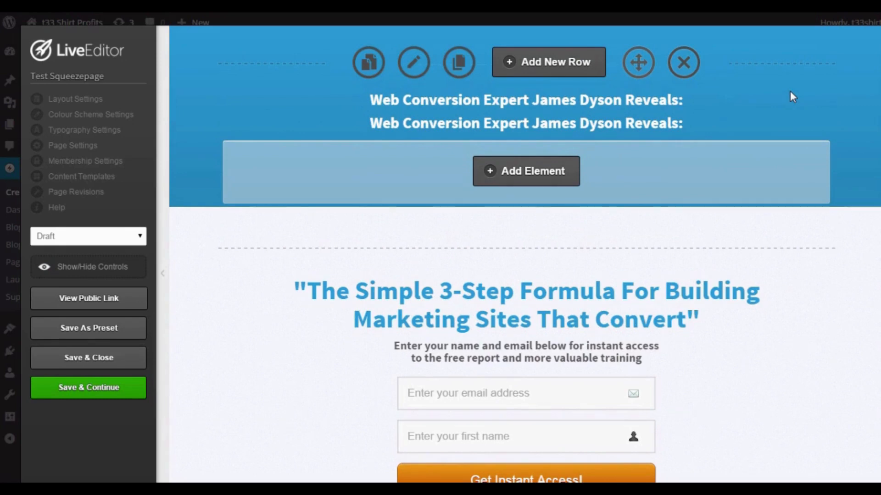
mouse_move(767, 127)
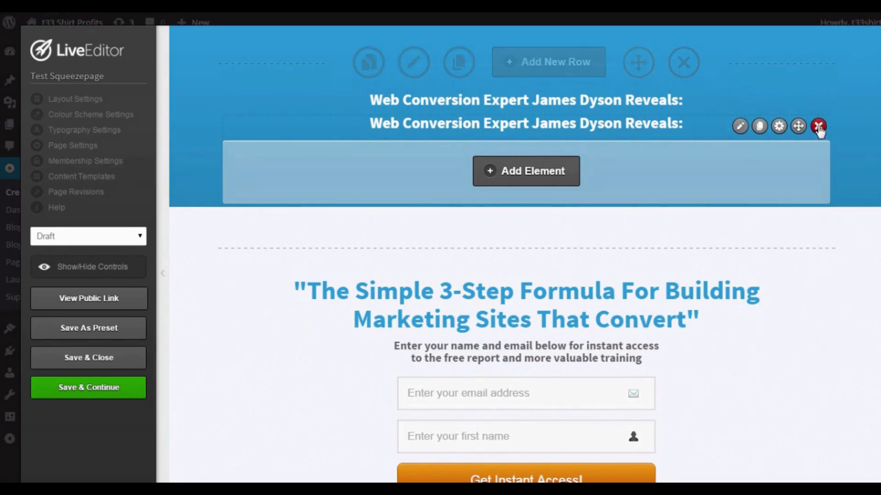
click(818, 126)
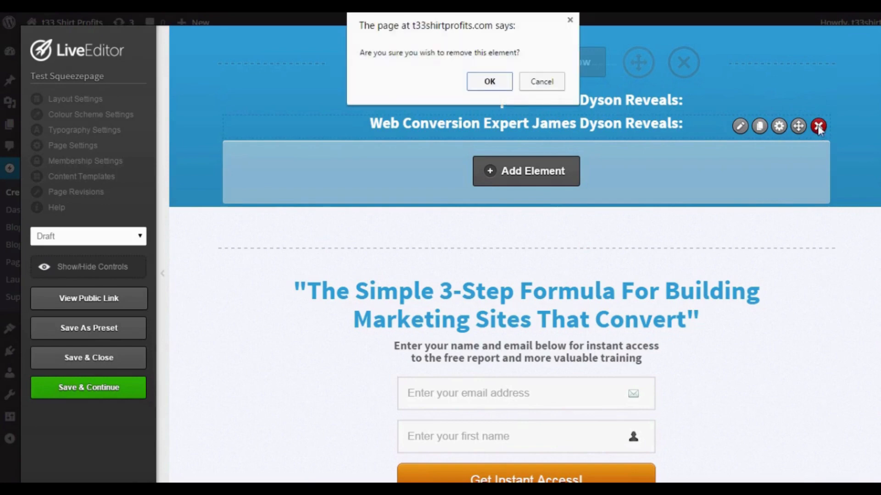
click(490, 81)
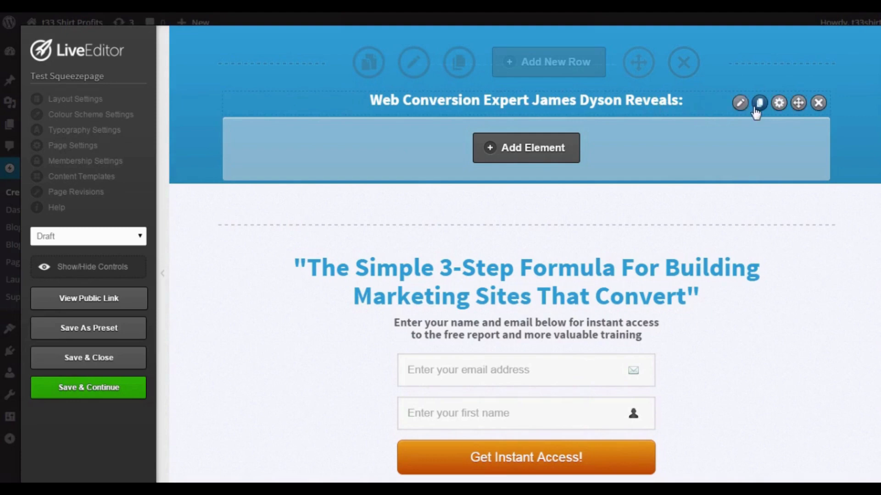
Review the text, font, line height, highlight and margin settings of the headline in the blue header without changing them.
click(739, 103)
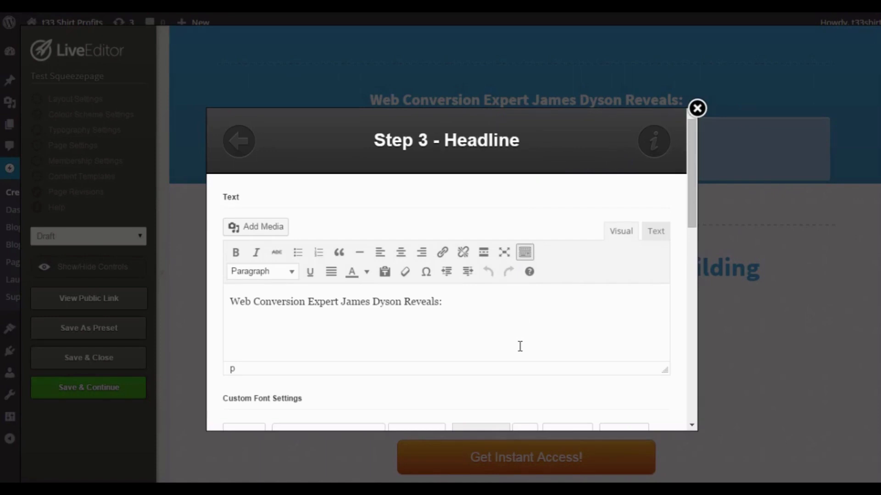
scroll(487, 330, down, 2)
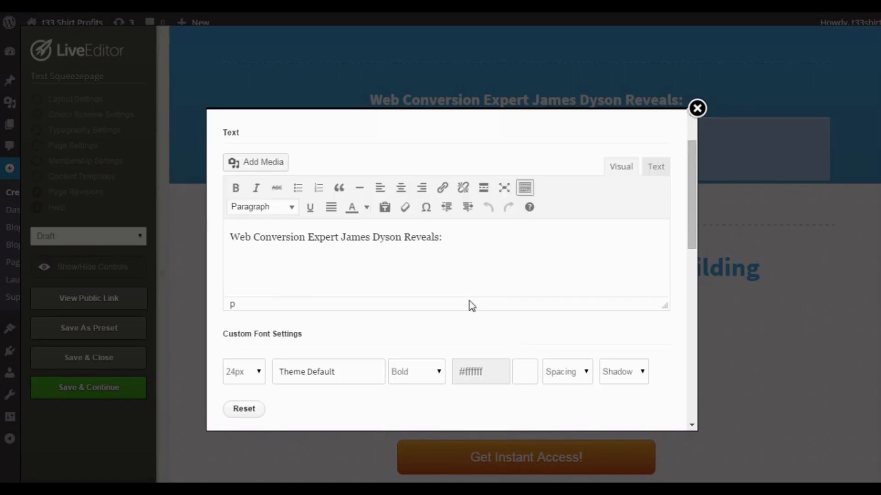
drag(473, 239, 431, 259)
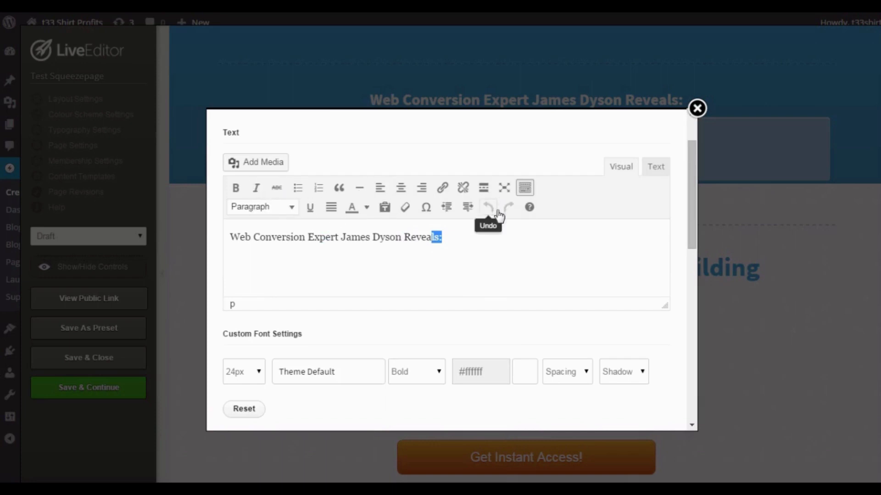
click(555, 252)
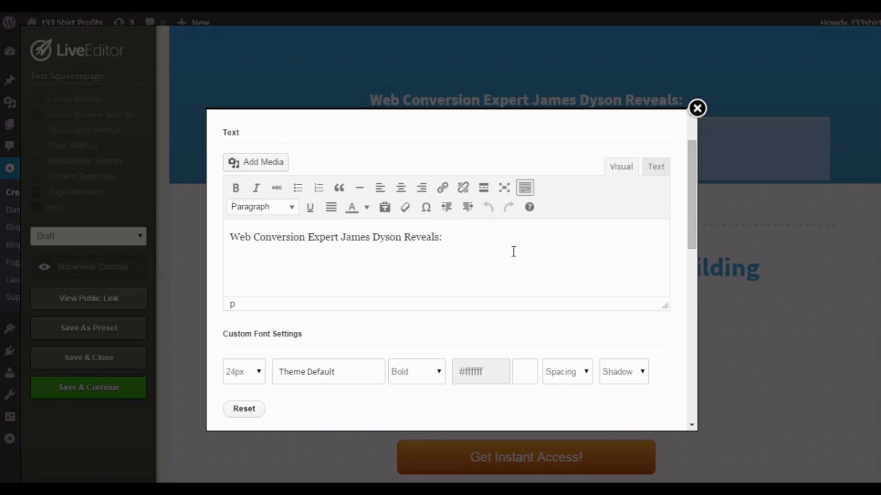
scroll(529, 247, down, 10)
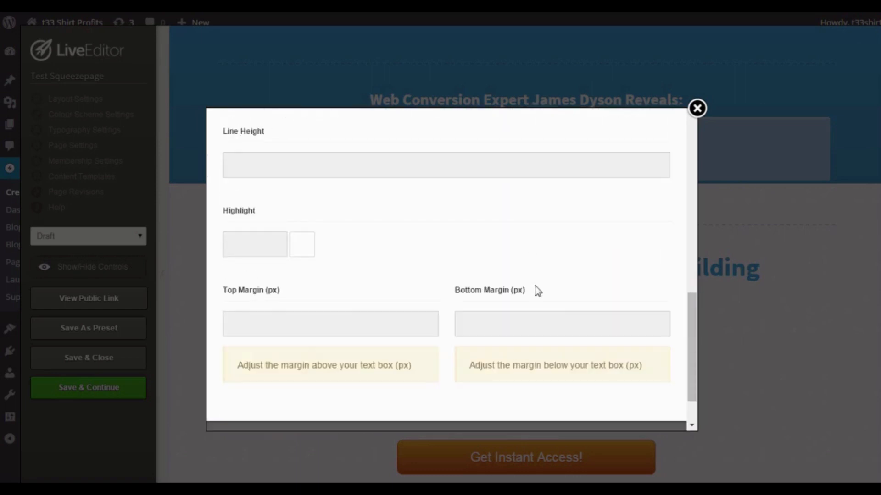
scroll(556, 312, down, 3)
scroll(556, 308, up, 15)
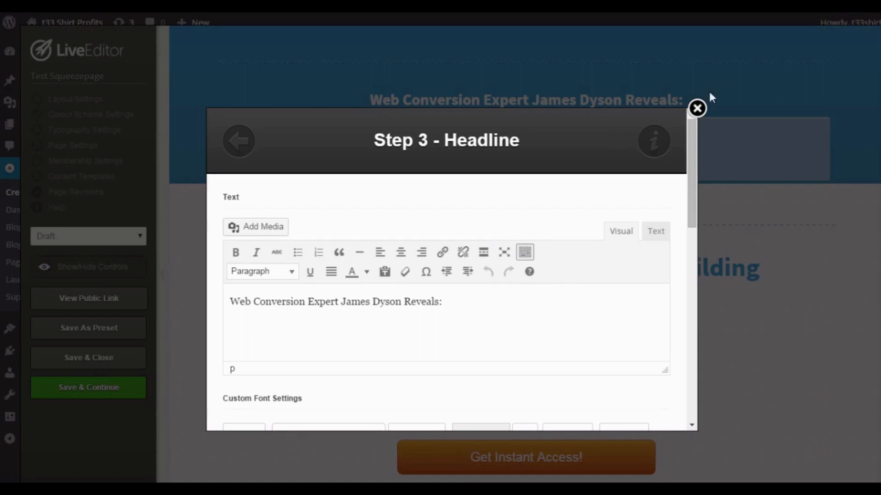
click(696, 109)
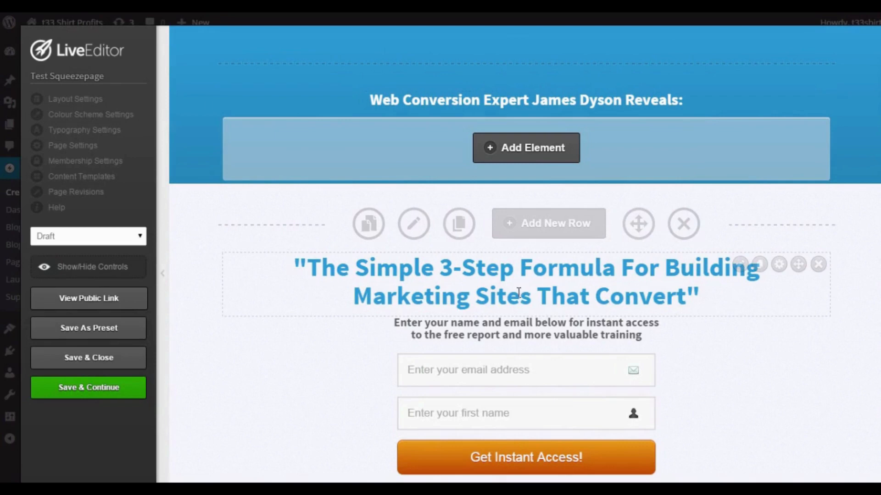
Browse the available optin box styles for the signup form and pick the plain one with first name and email fields.
scroll(572, 297, down, 3)
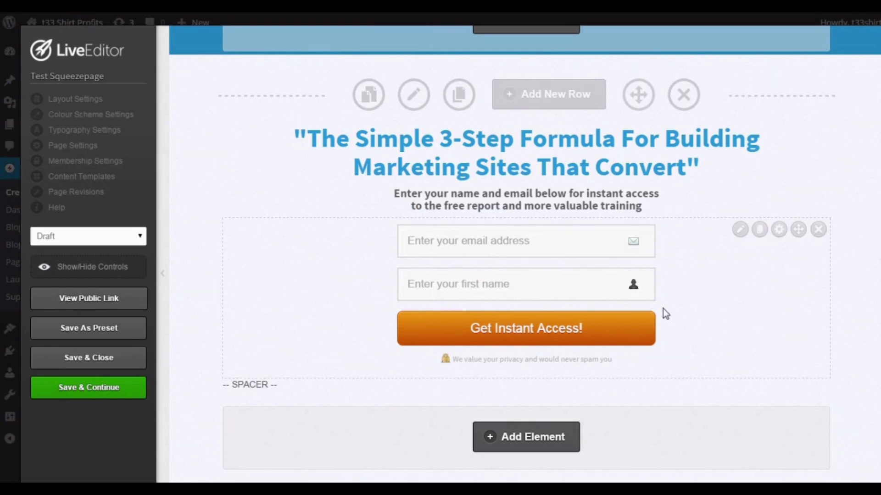
click(740, 229)
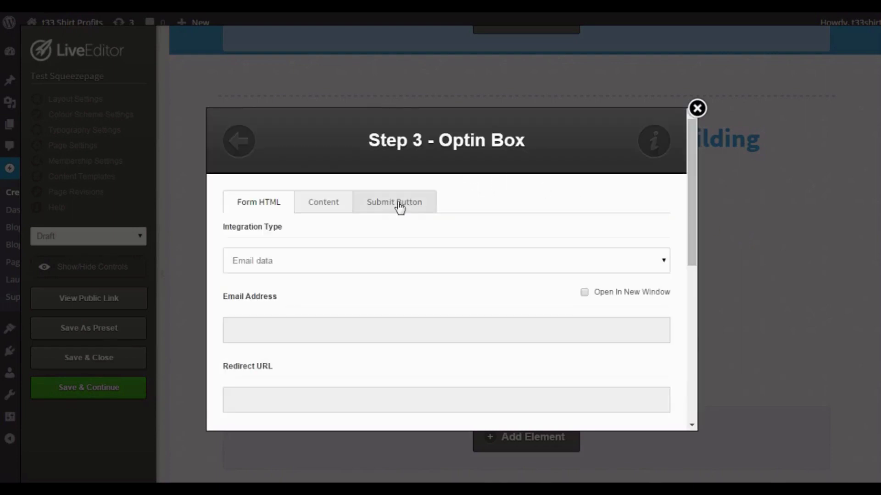
click(234, 146)
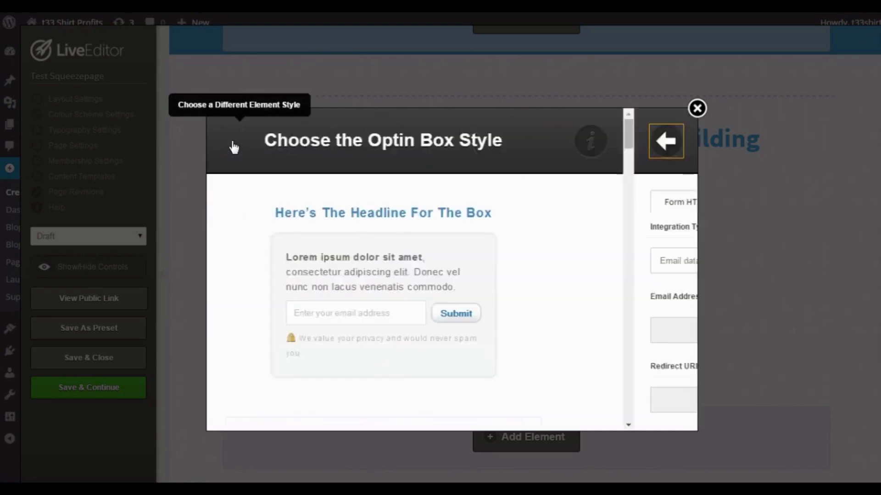
scroll(232, 146, down, 5)
scroll(490, 263, down, 6)
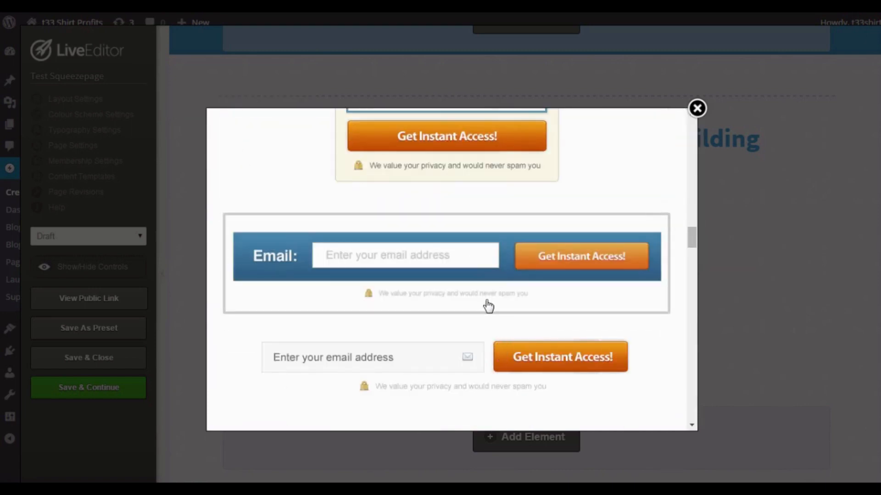
scroll(489, 289, up, 1)
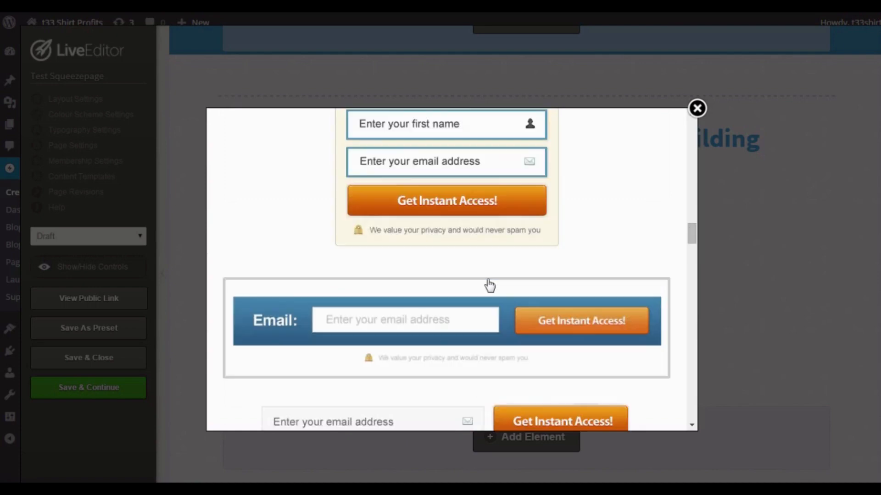
scroll(490, 285, up, 3)
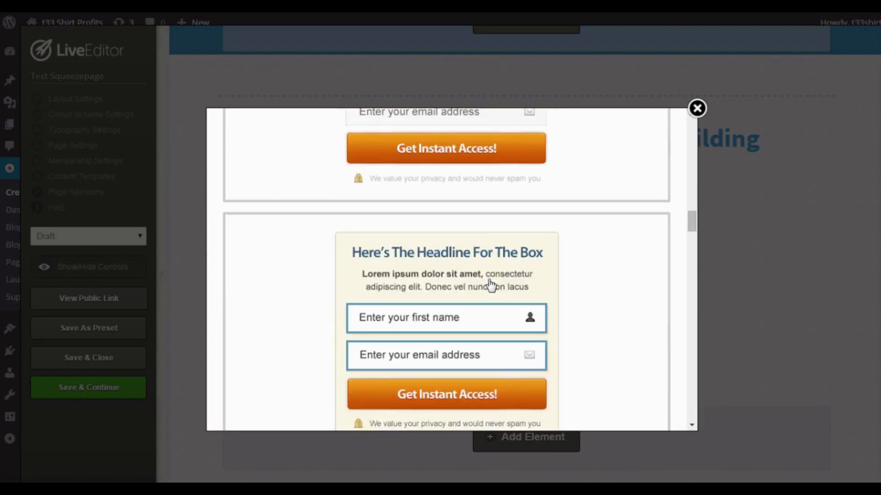
scroll(504, 266, up, 1)
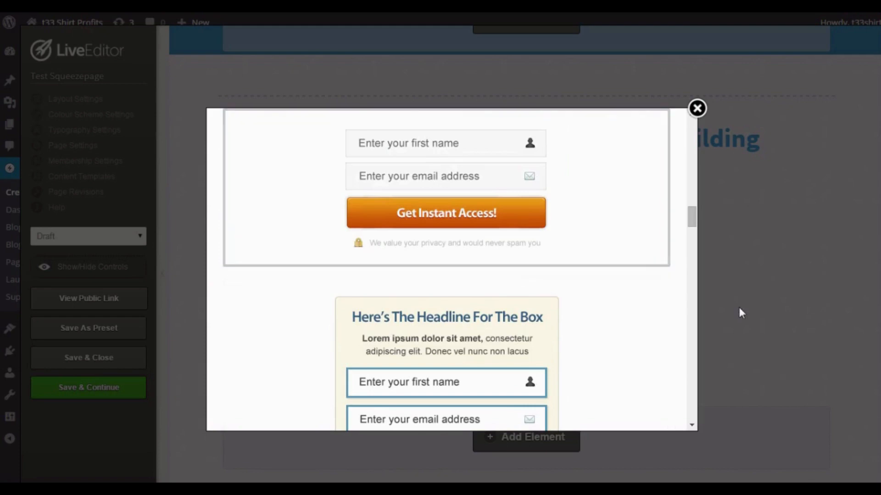
click(489, 184)
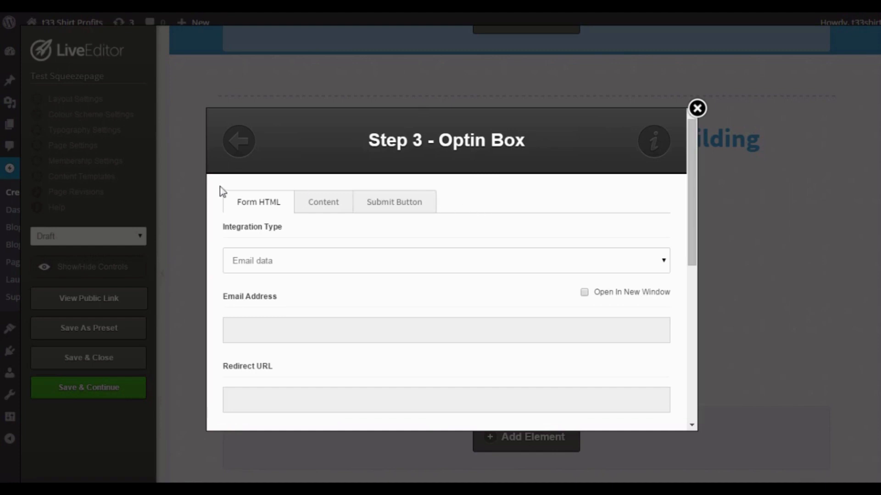
Examine the optin box's submit button choices, including default, custom and uploaded image, and its button text setting.
click(398, 210)
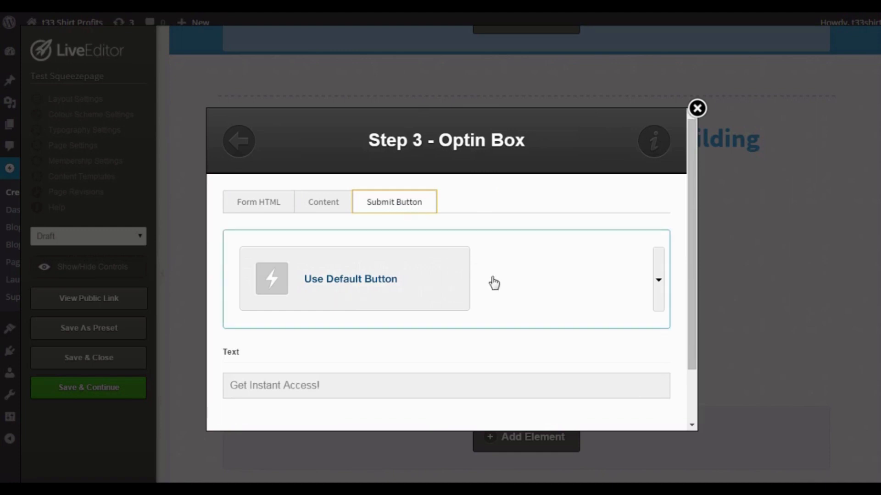
click(659, 293)
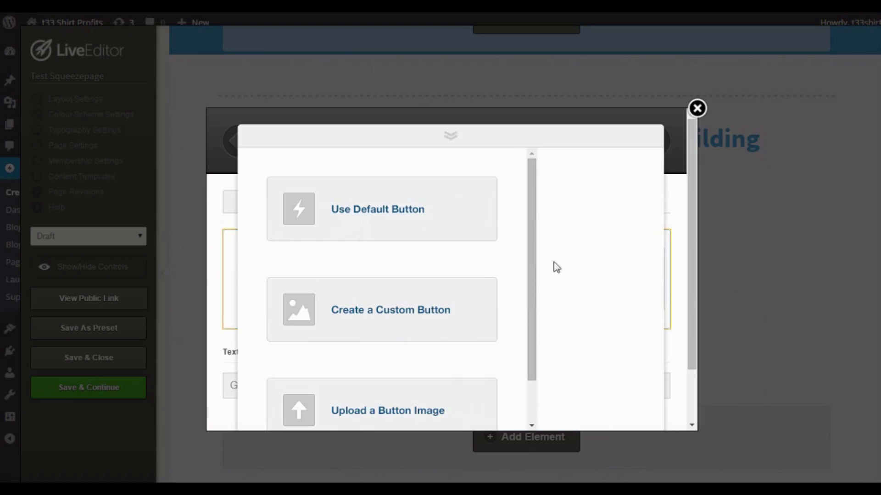
scroll(536, 350, down, 1)
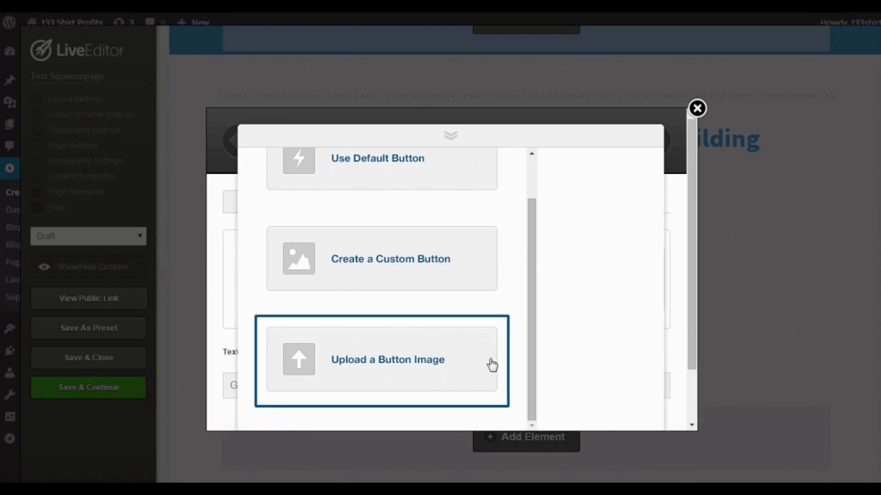
click(457, 135)
scroll(324, 350, down, 2)
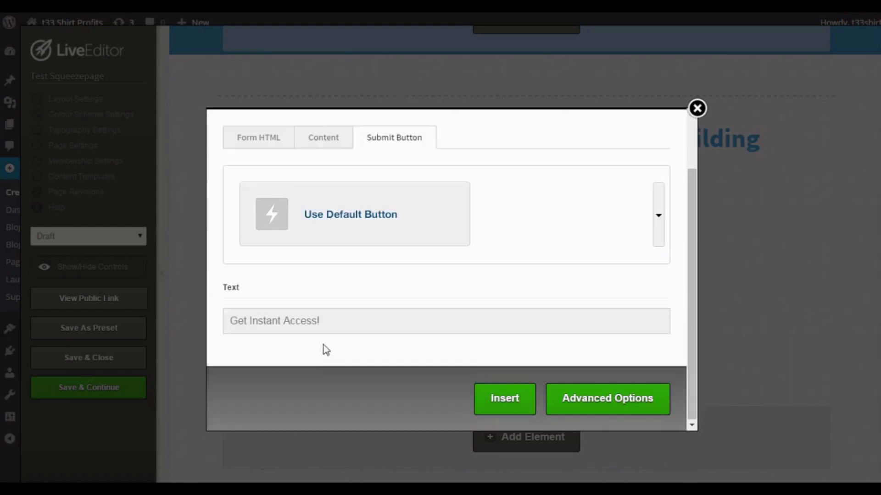
click(337, 314)
scroll(413, 312, up, 2)
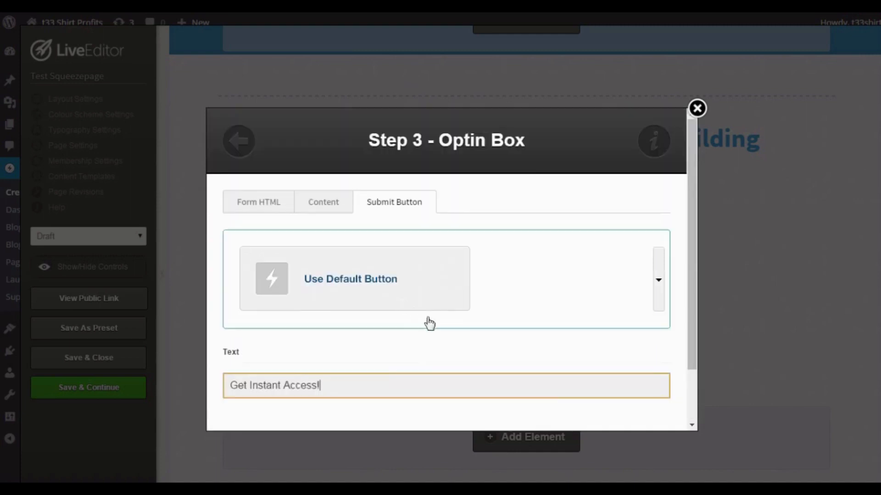
scroll(428, 322, down, 2)
scroll(555, 333, up, 2)
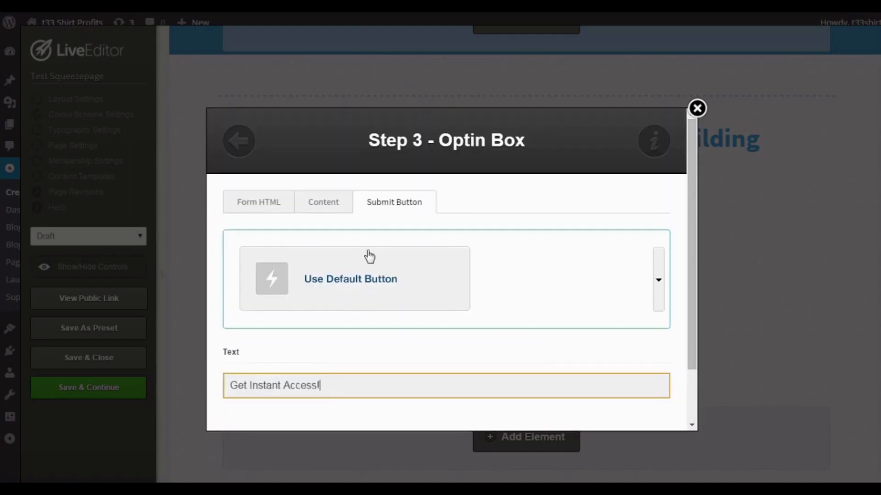
Review the optin box's content settings, including the privacy notice and the default name and email values.
click(323, 203)
scroll(406, 271, down, 4)
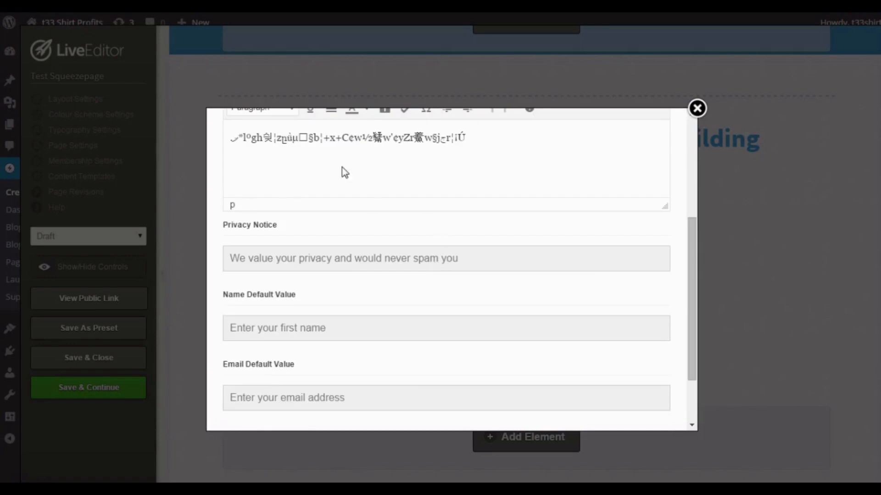
scroll(342, 166, down, 2)
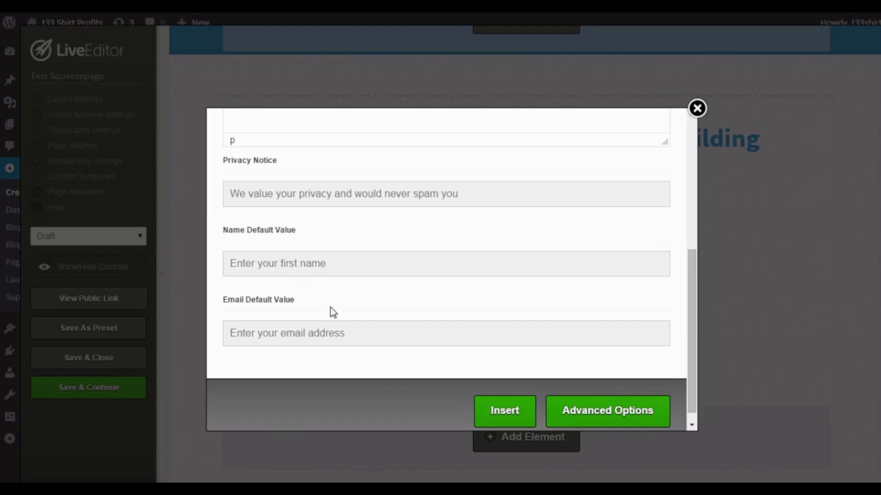
scroll(362, 266, up, 6)
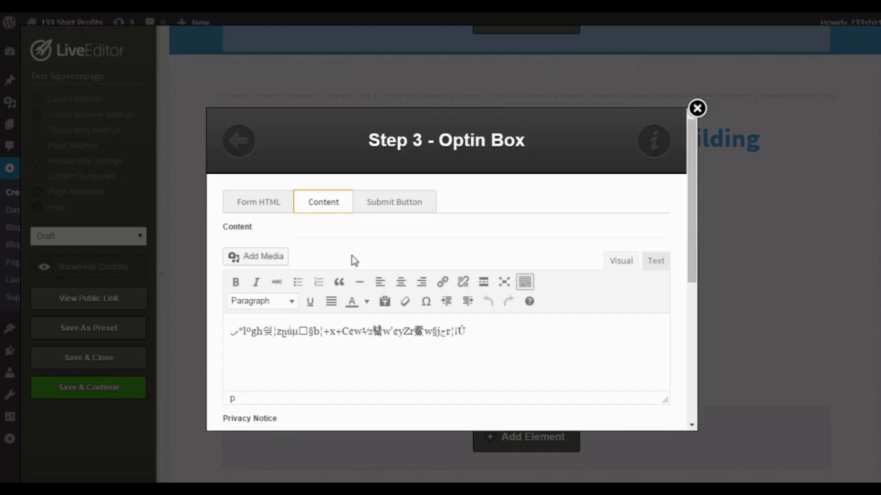
click(402, 210)
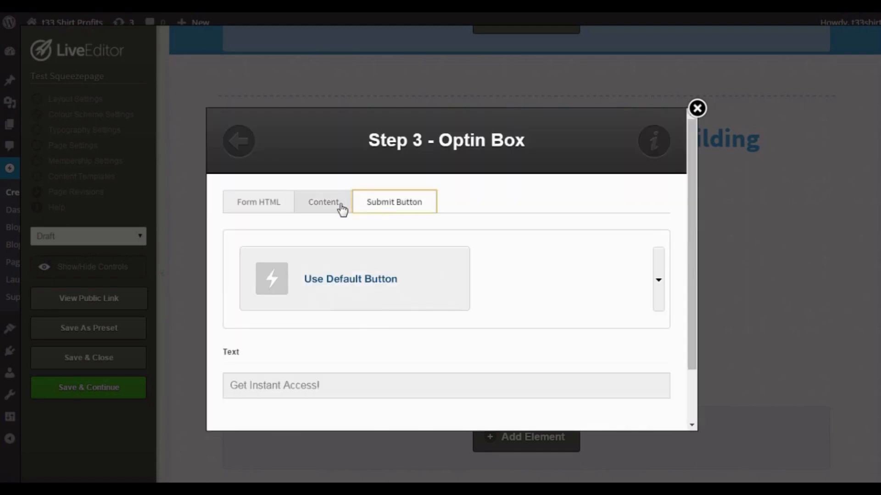
click(340, 209)
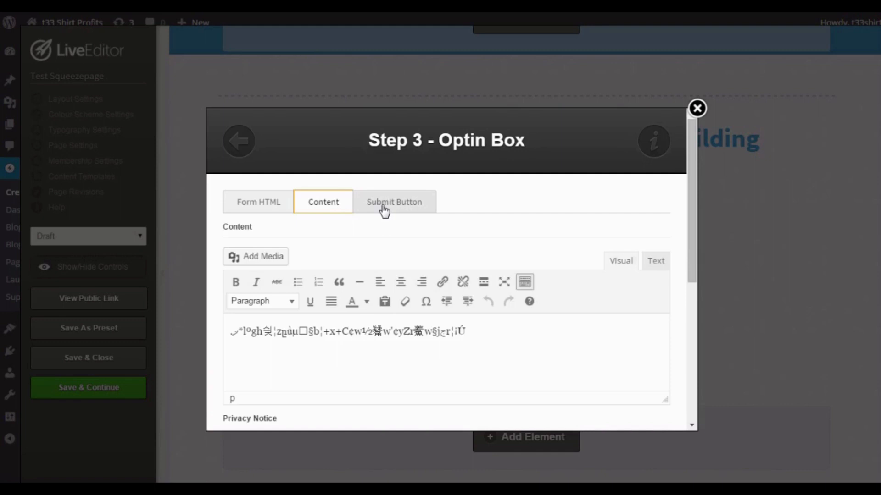
Try the Custom form integration type for the optin box, look over its form HTML settings, and close without inserting.
click(275, 206)
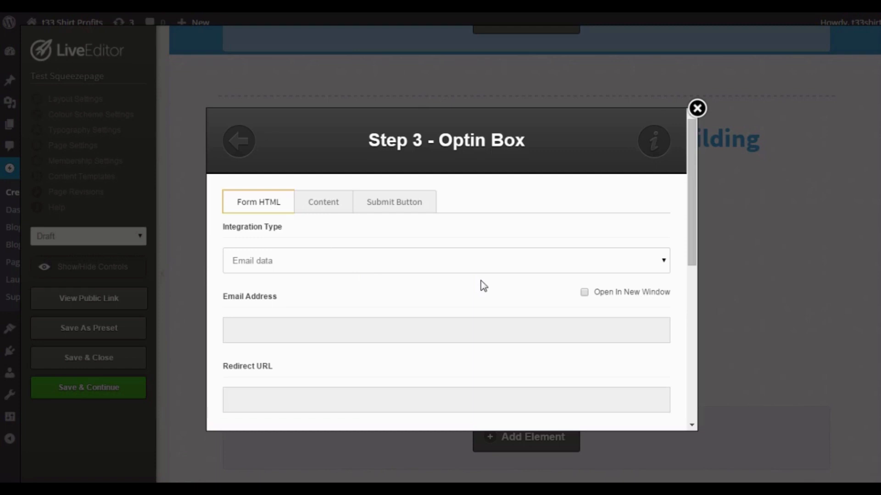
click(636, 265)
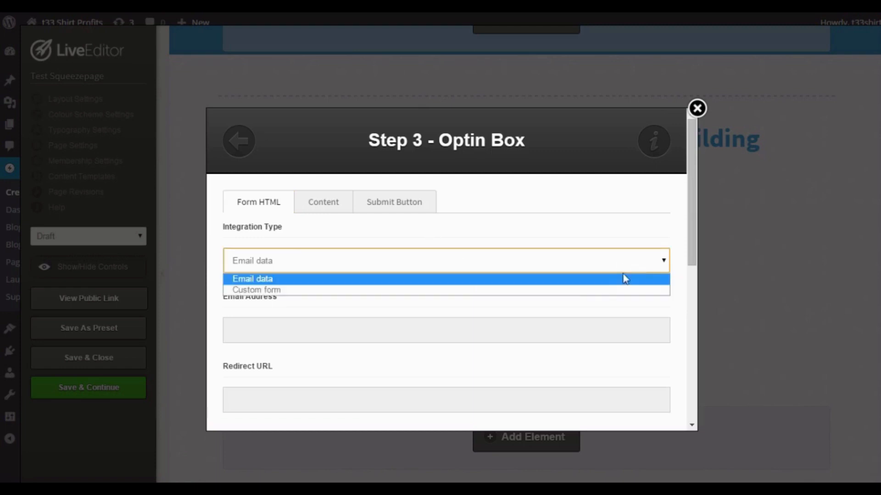
click(597, 290)
scroll(545, 281, down, 2)
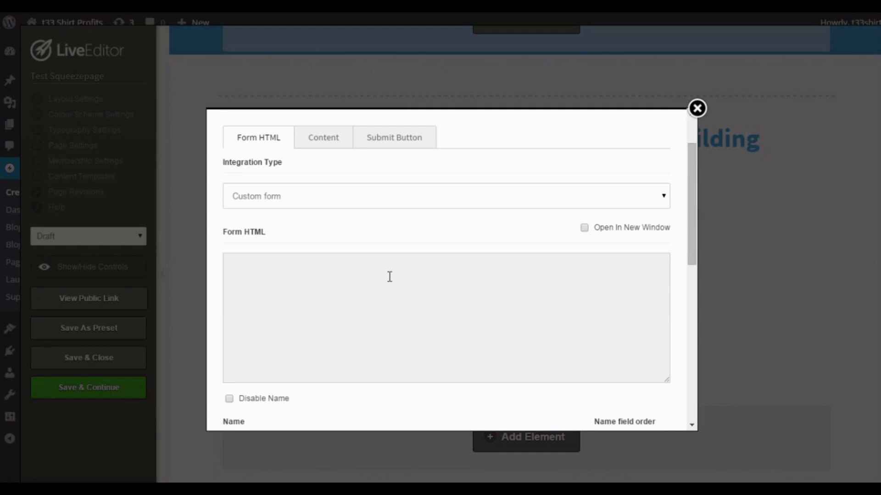
scroll(407, 289, up, 2)
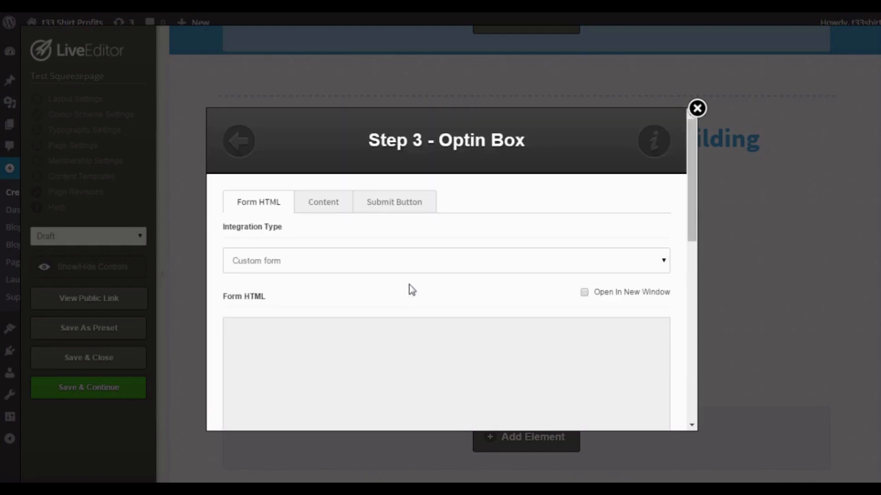
scroll(458, 303, down, 10)
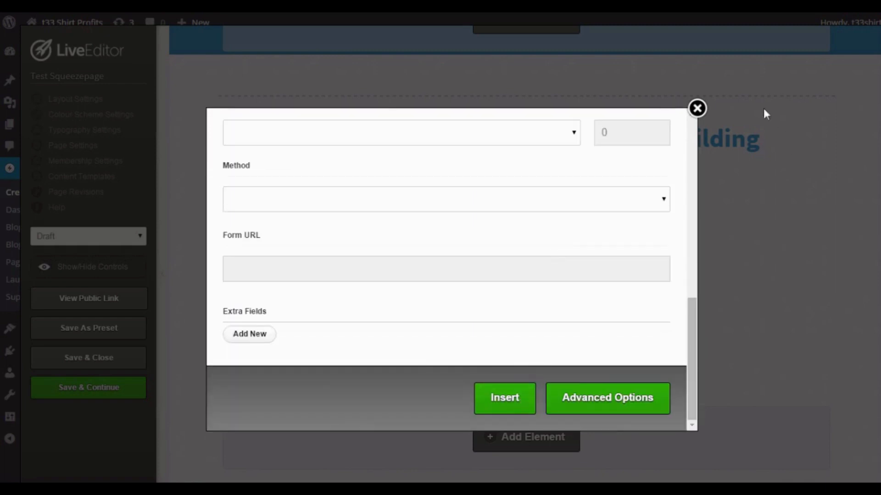
click(697, 109)
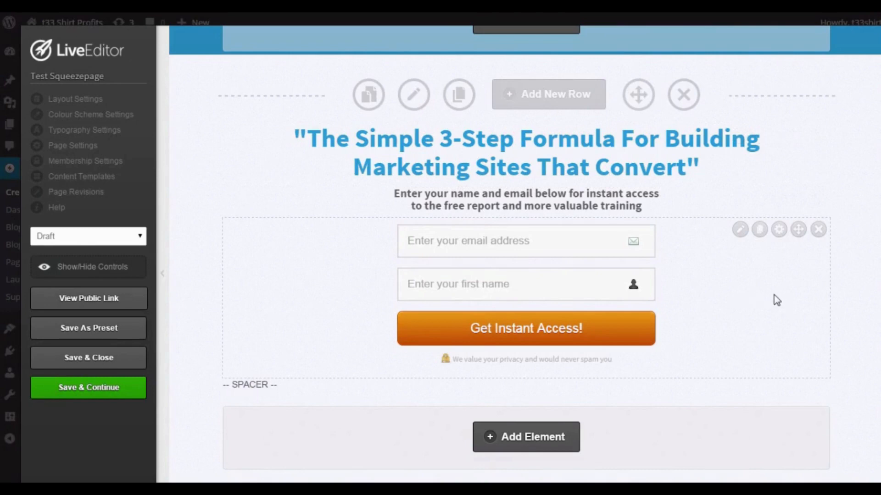
Insert a new 1 Column row at the end of the page, below the signup form's row.
scroll(675, 288, down, 2)
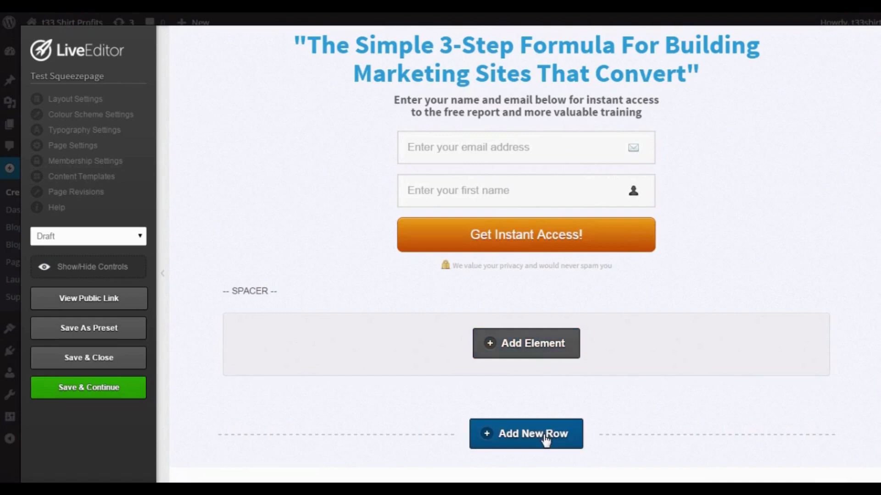
click(545, 439)
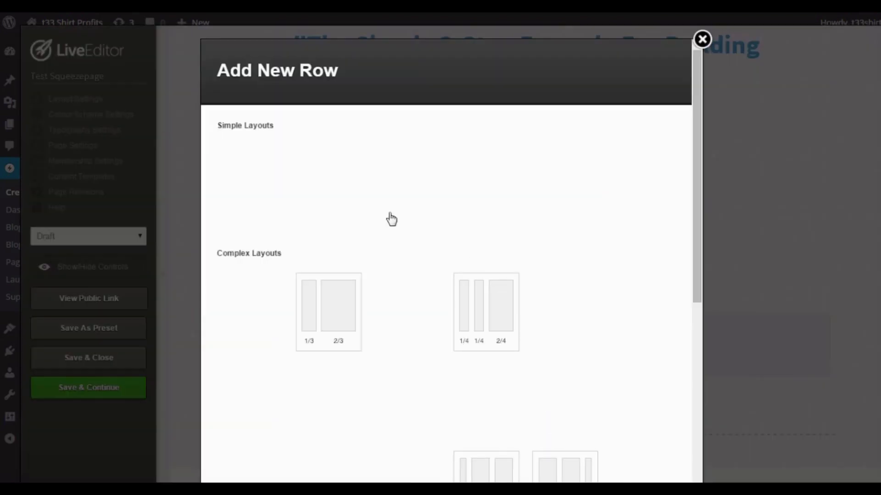
click(254, 178)
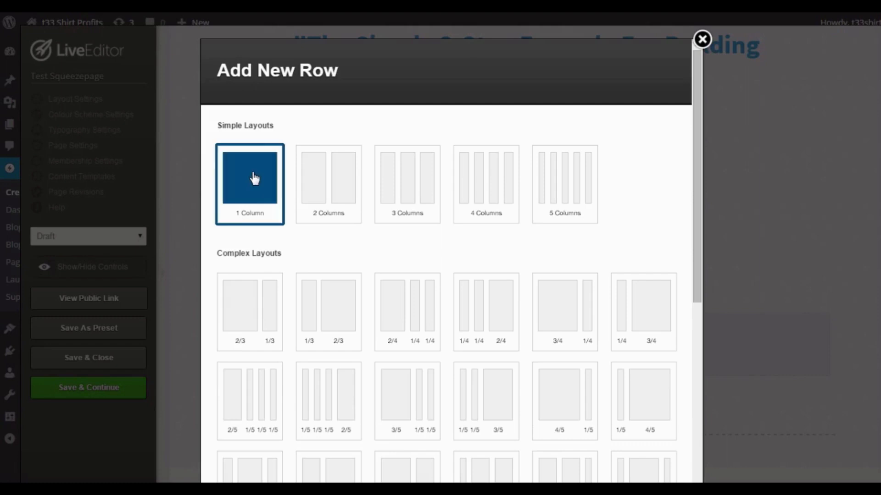
drag(695, 266, 696, 454)
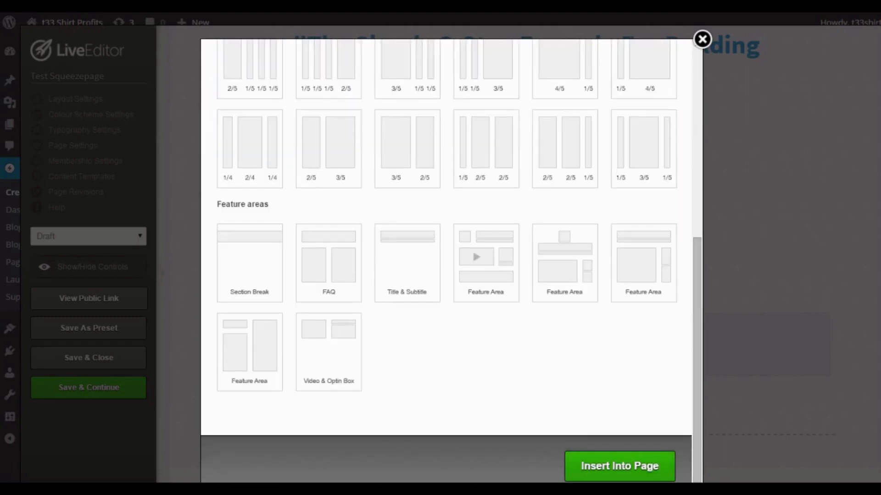
click(622, 467)
Delete the empty one-column row beneath the signup form's row and confirm the removal.
scroll(612, 431, down, 3)
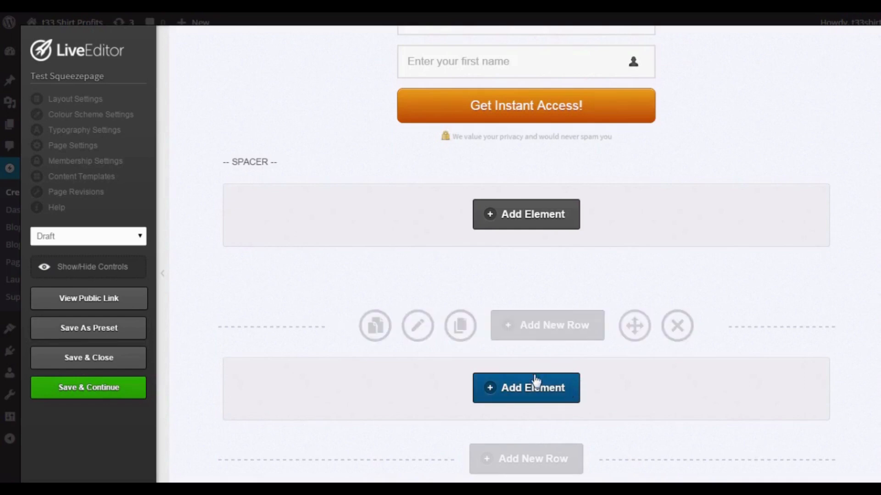
click(673, 338)
click(490, 110)
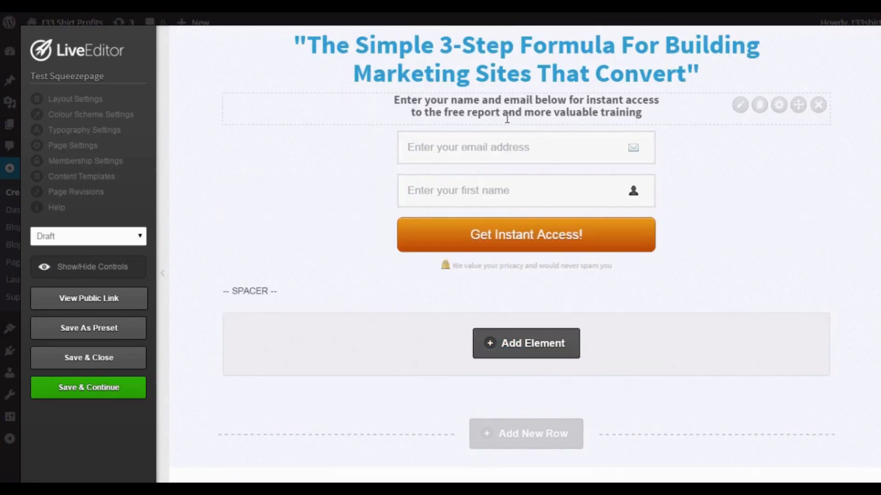
Browse the elements available to insert below the spacer in the signup form's row.
click(521, 345)
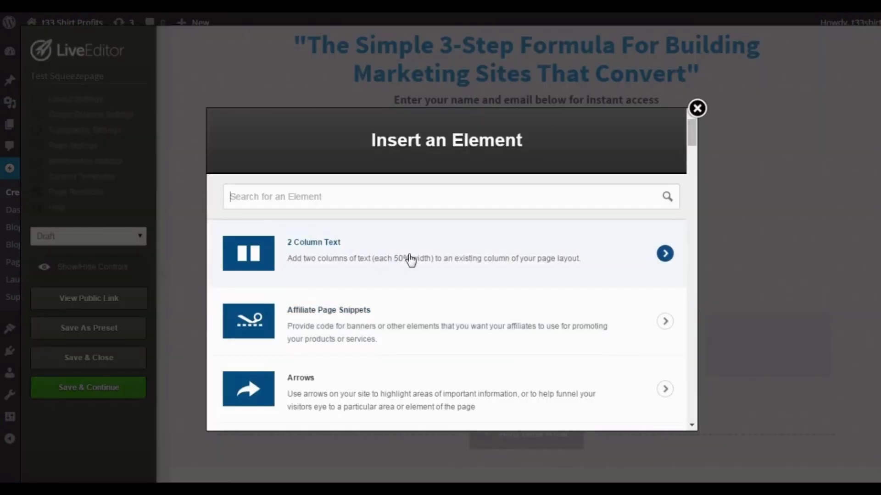
scroll(413, 262, down, 3)
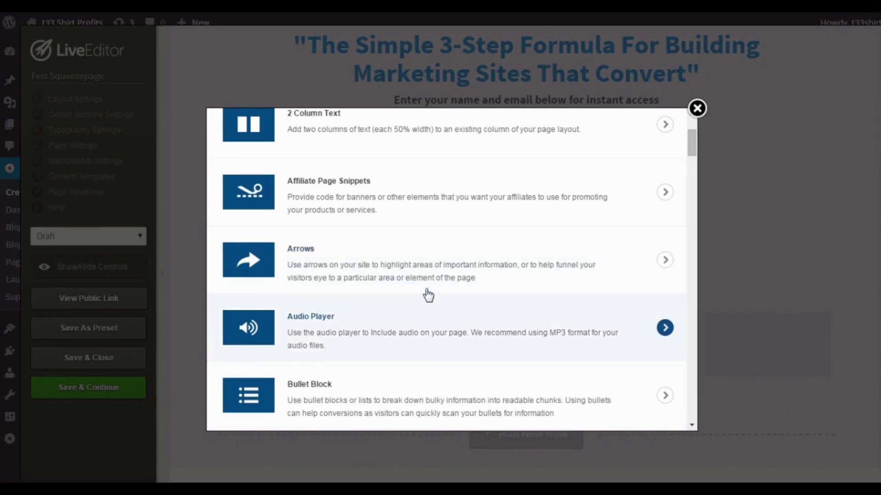
scroll(413, 326, down, 3)
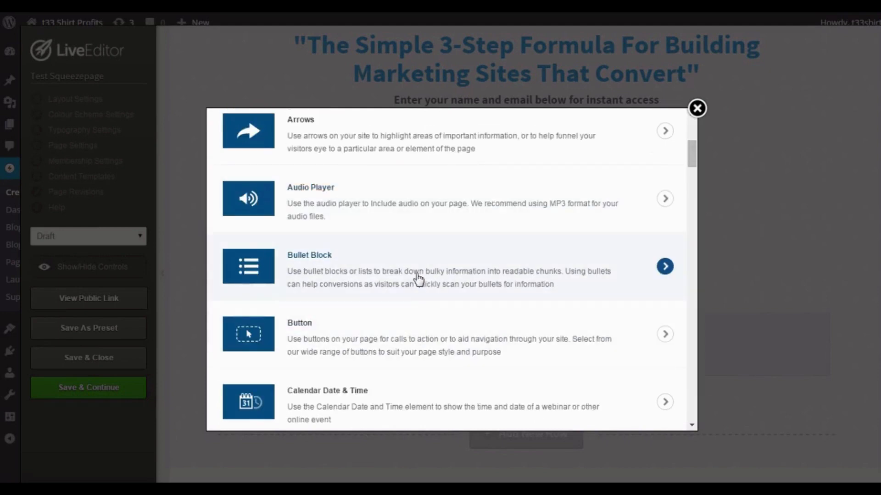
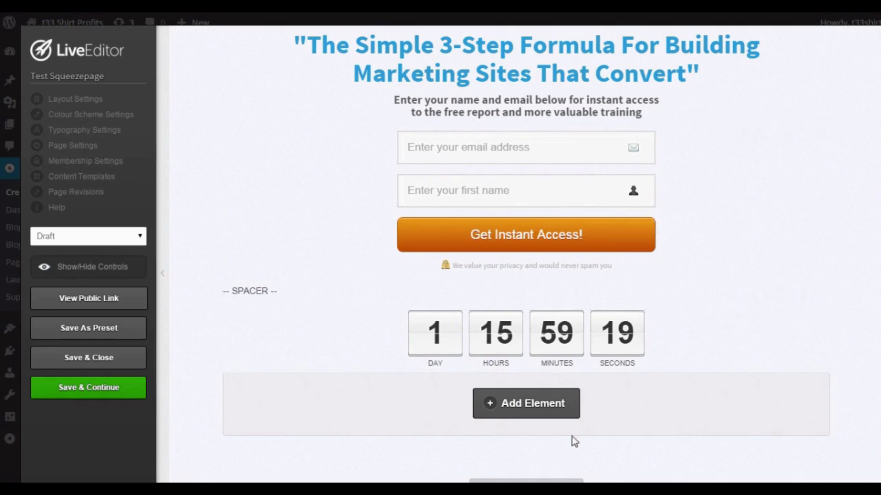
Save and close the squeeze page, and preview the Test Squeezepage draft from the list of all pages.
click(76, 362)
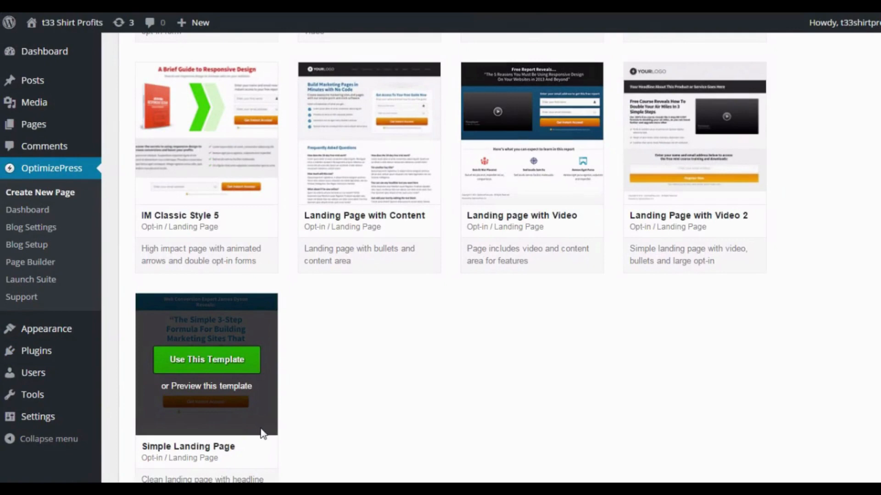
mouse_move(56, 120)
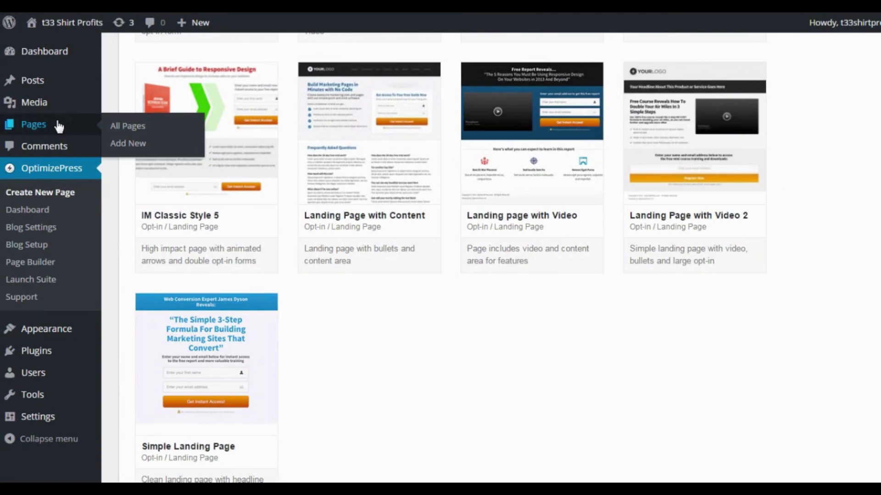
click(119, 126)
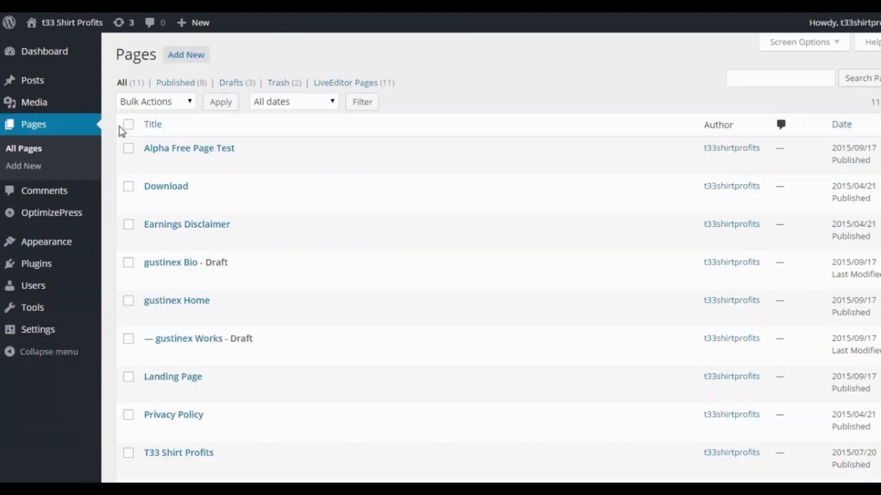
scroll(222, 168, down, 3)
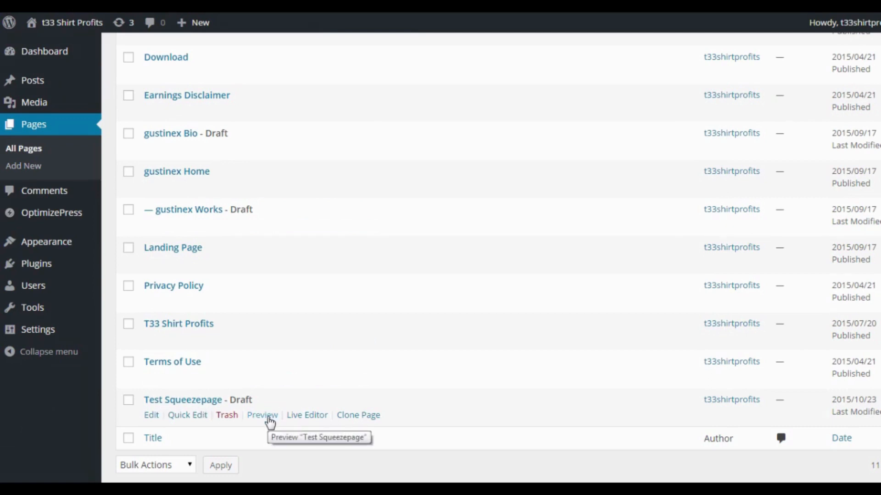
click(270, 418)
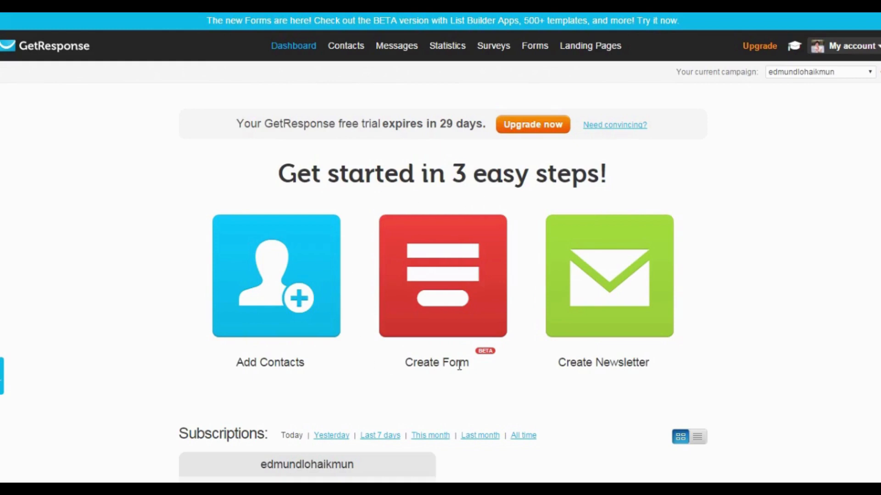
Create a new GetResponse form in the List Builder Wizard from the Newsletter Sign Up template.
click(460, 269)
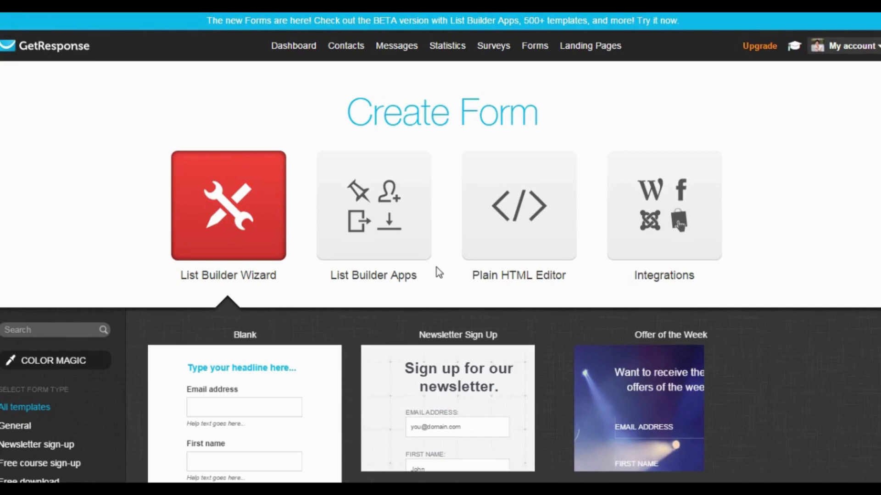
scroll(545, 291, down, 2)
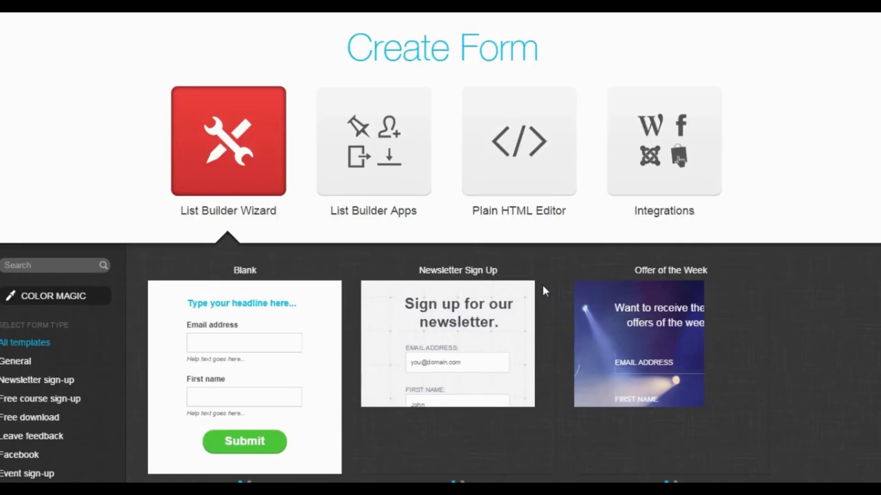
scroll(543, 289, down, 2)
mouse_move(489, 258)
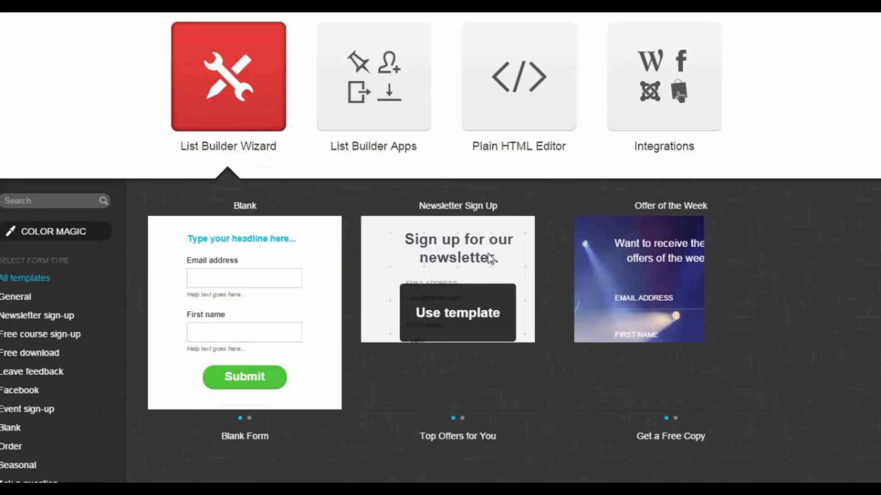
click(467, 285)
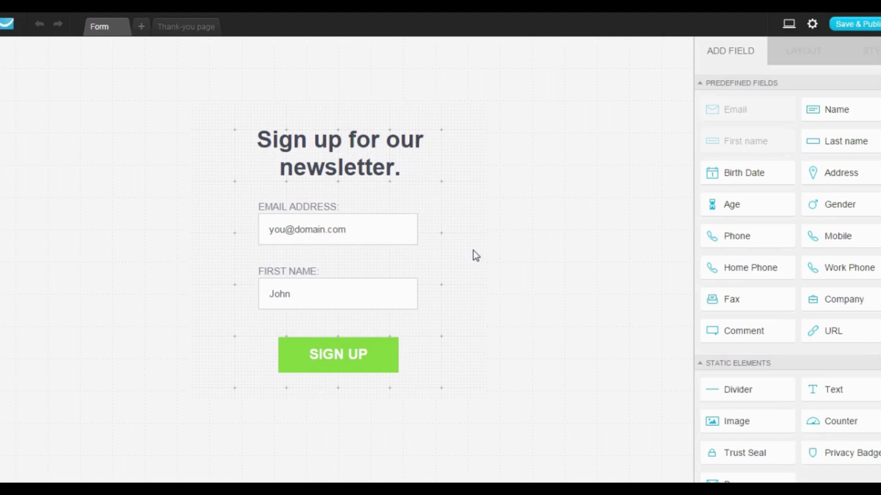
Delete the "Sign up for our newsletter." headline and remove the form's background image bg.jpg.
click(344, 152)
click(462, 132)
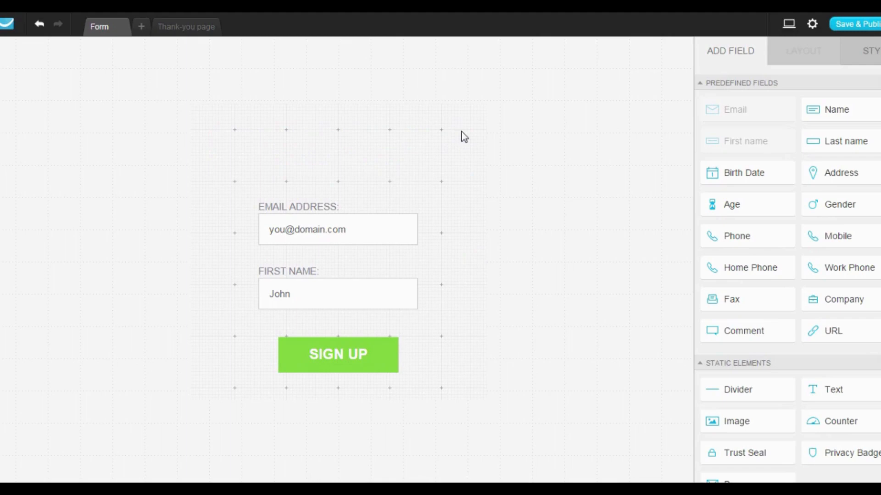
click(476, 223)
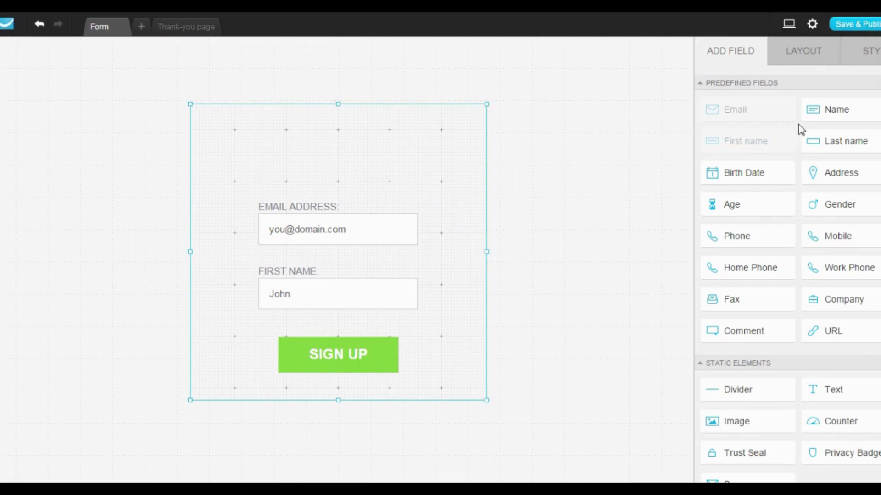
click(875, 58)
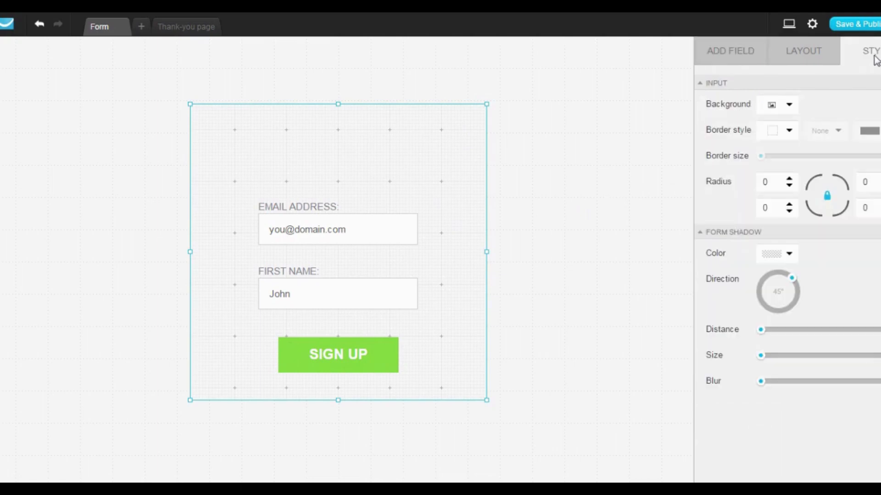
click(787, 104)
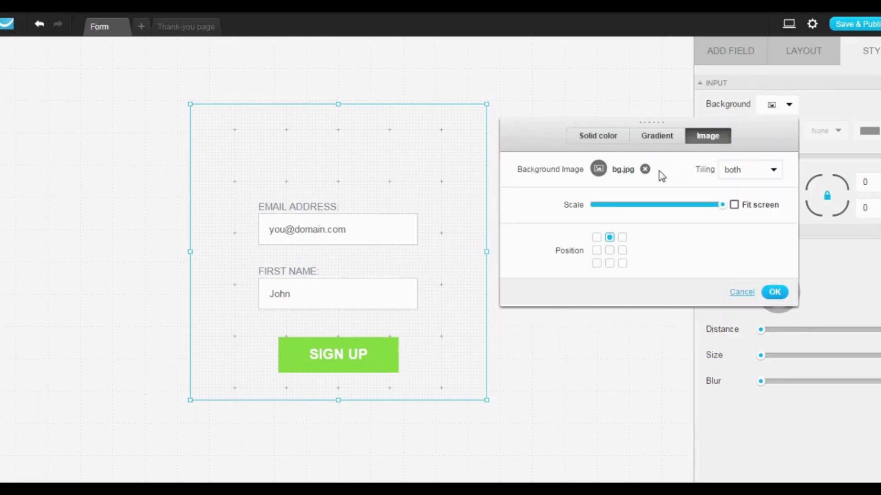
click(645, 170)
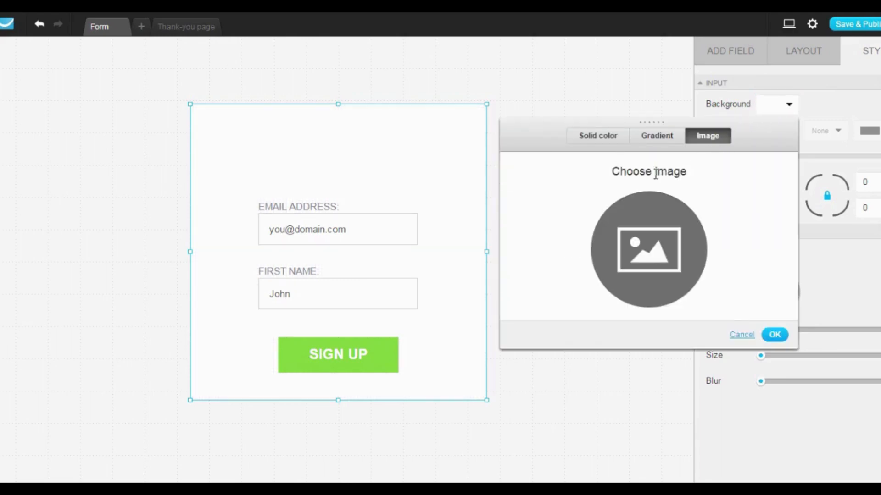
click(775, 334)
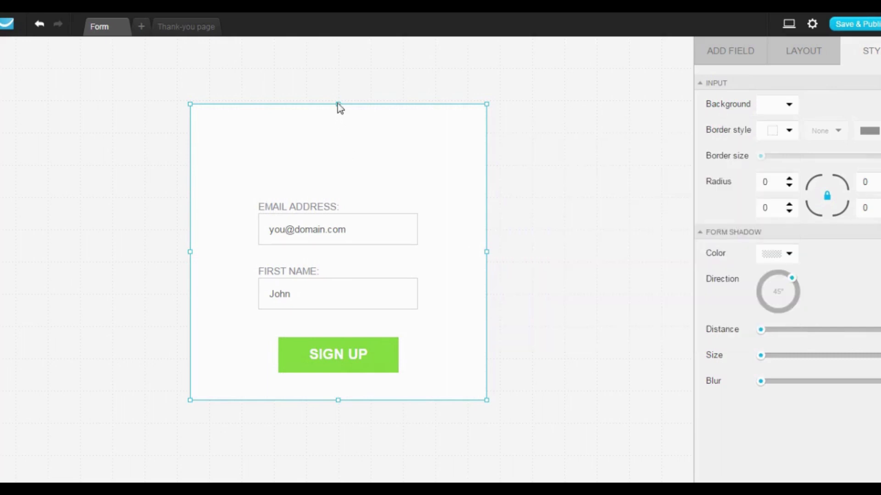
Shrink the form area on all four sides until it fits tightly around the two fields and the SIGN UP button.
drag(338, 105, 344, 174)
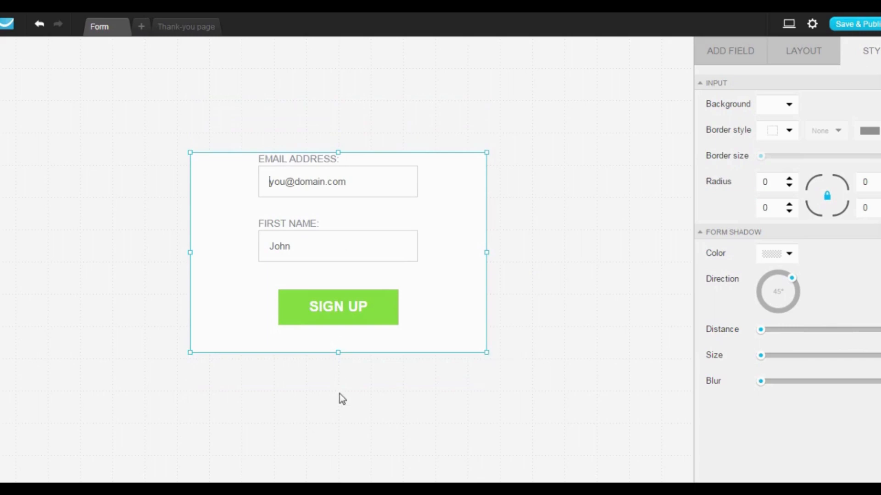
drag(338, 351, 345, 321)
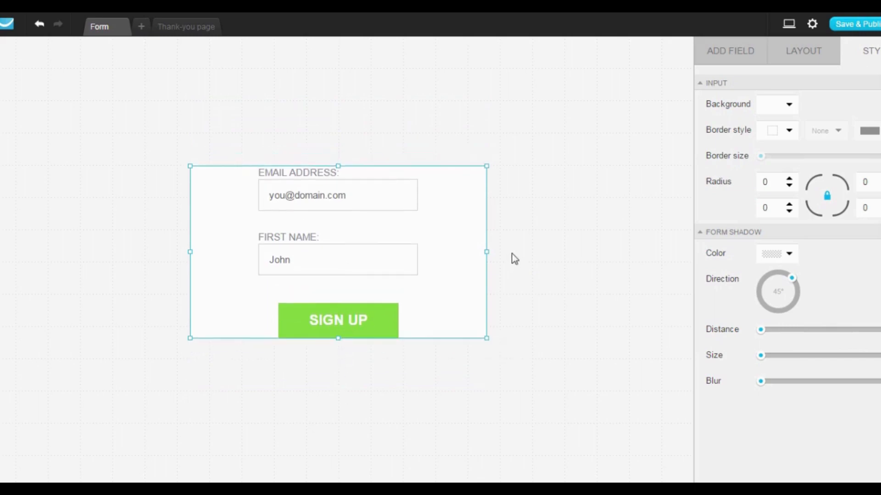
drag(486, 251, 418, 251)
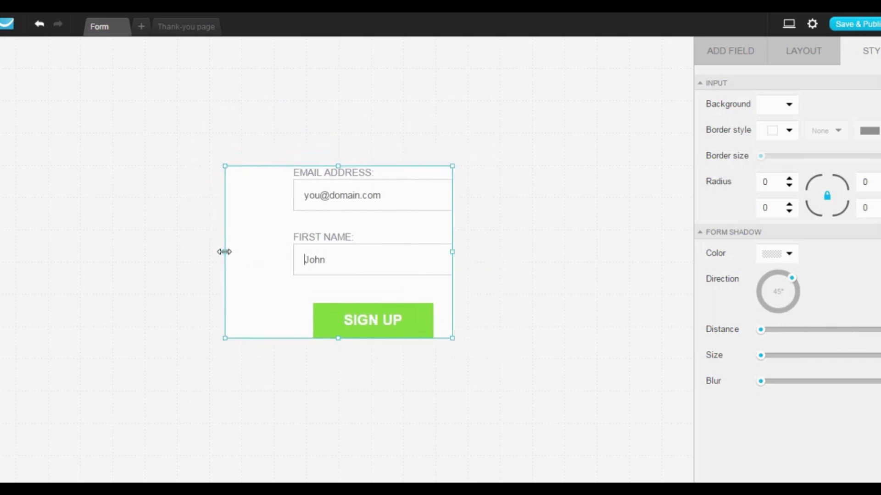
drag(224, 251, 296, 252)
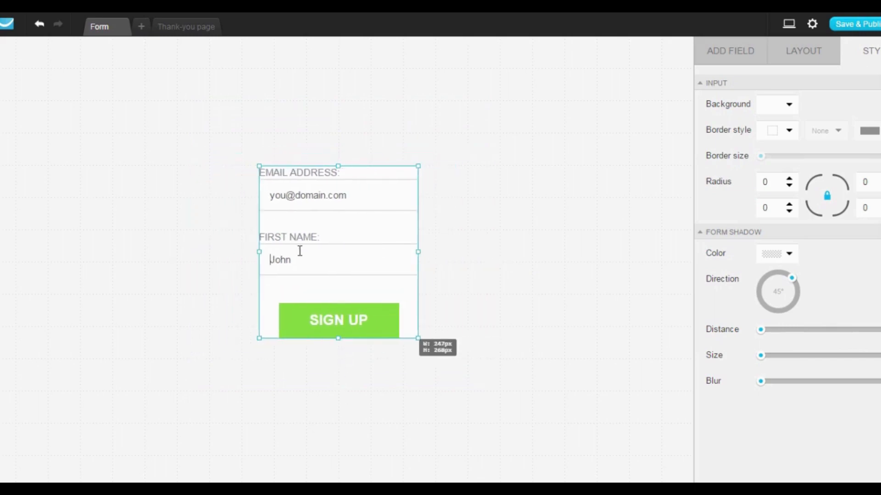
Clear the placeholder text of the email address field and the first name field.
click(327, 246)
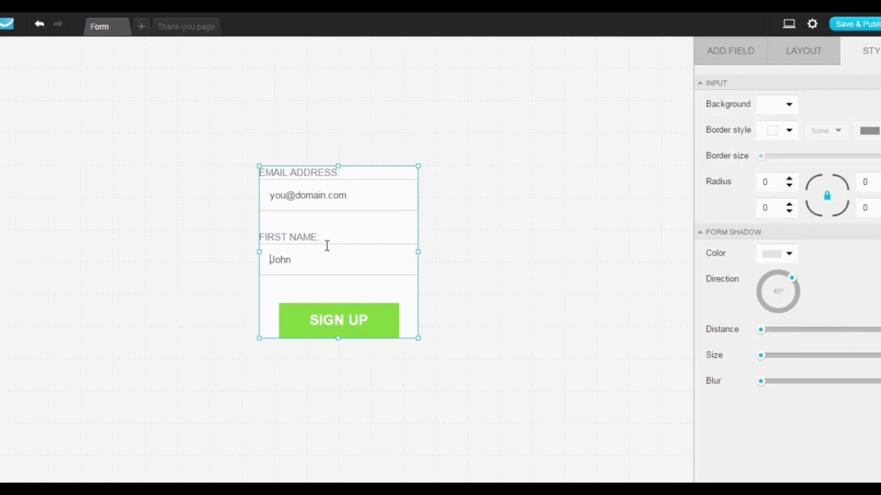
click(325, 196)
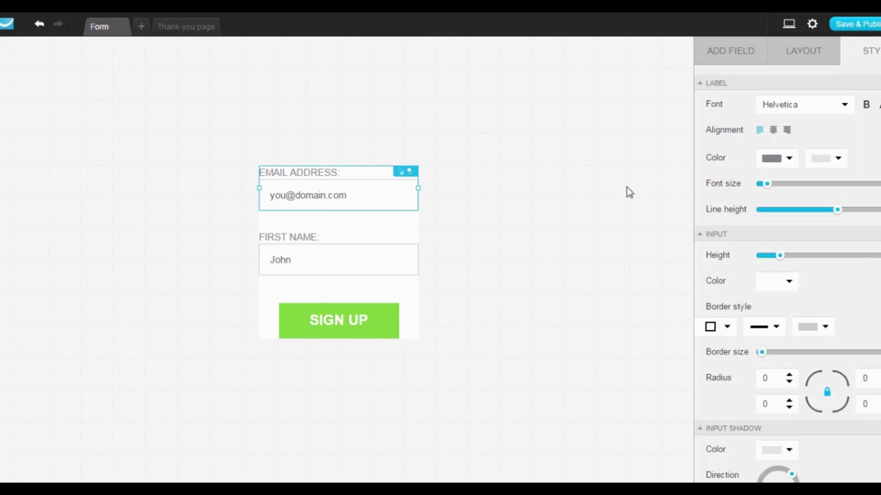
click(782, 57)
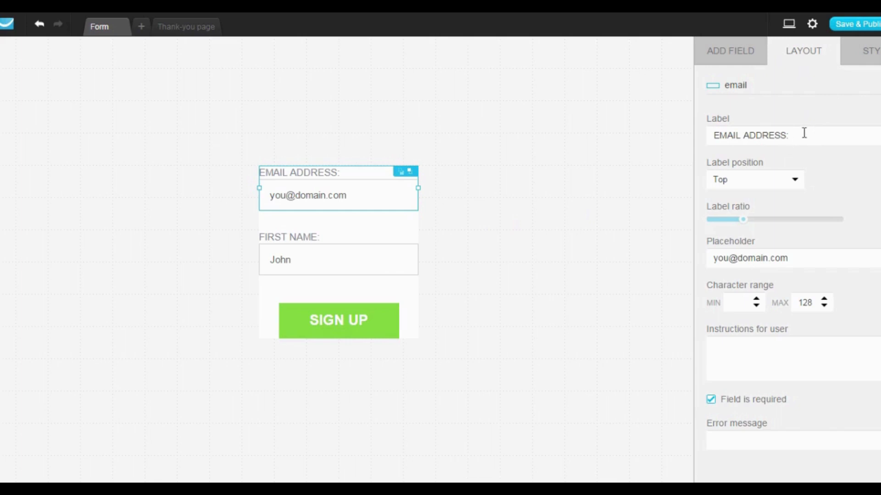
drag(802, 134, 646, 139)
drag(796, 259, 708, 252)
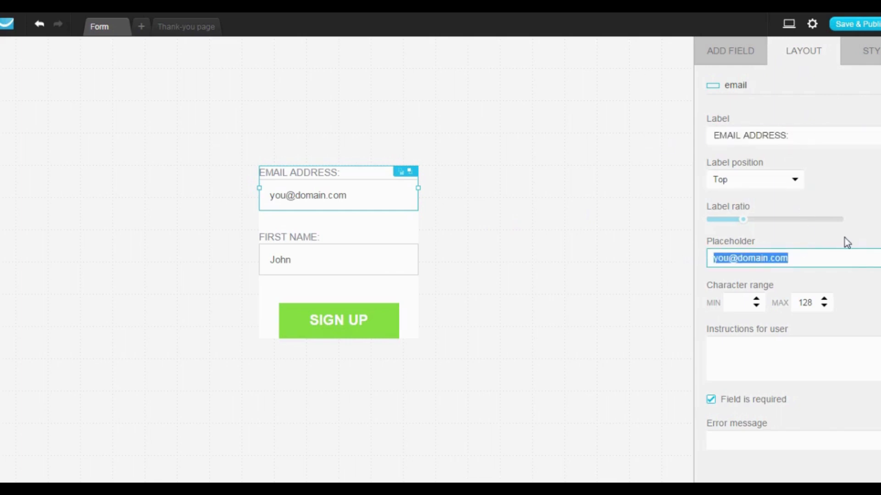
key(BackSpace)
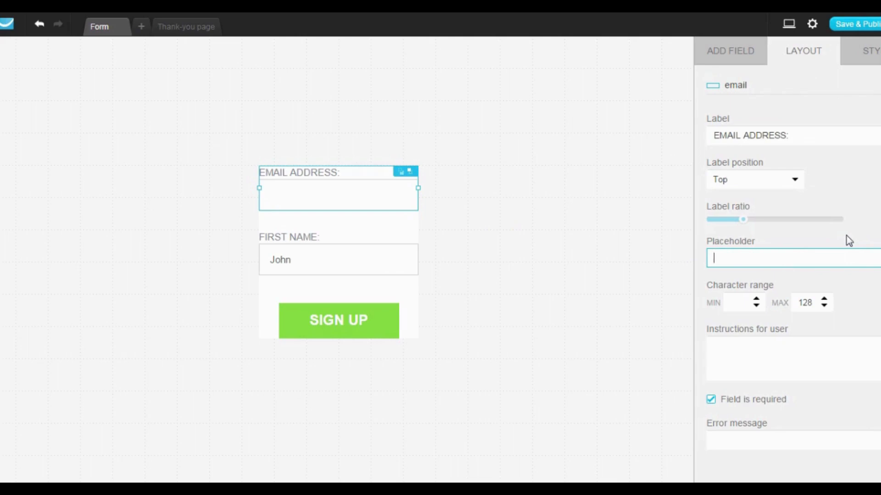
click(297, 257)
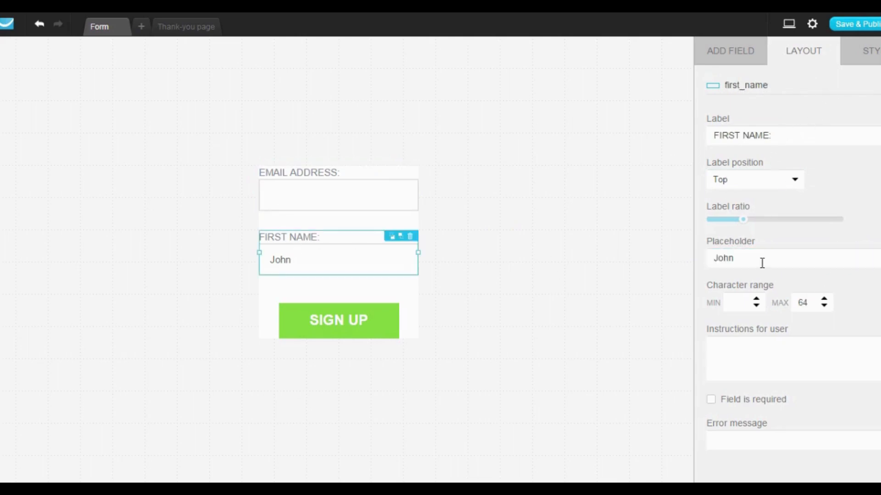
drag(762, 259, 618, 246)
key(BackSpace)
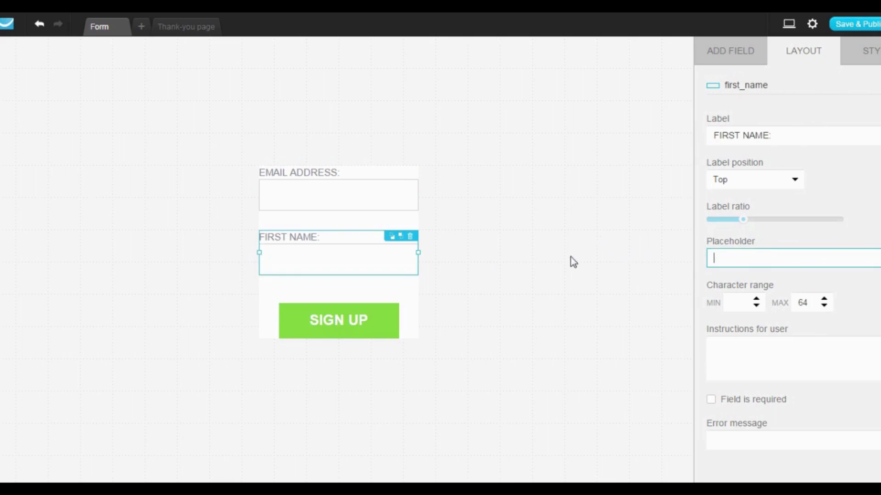
Set the SIGN UP button's color to solid orange-yellow #FFBB14 and copy its hex code.
click(362, 337)
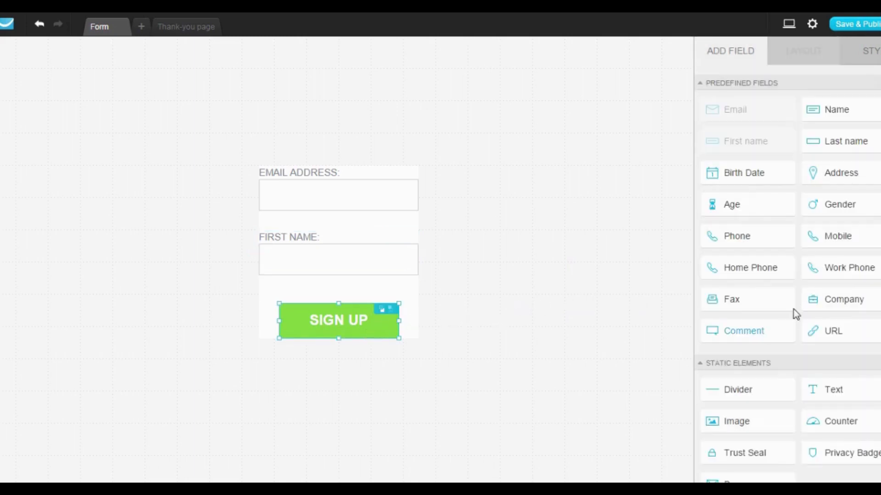
click(871, 52)
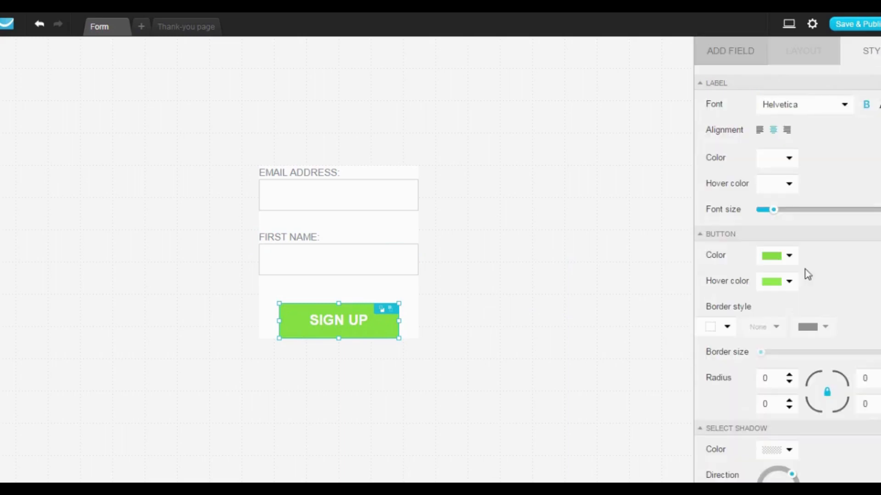
click(779, 261)
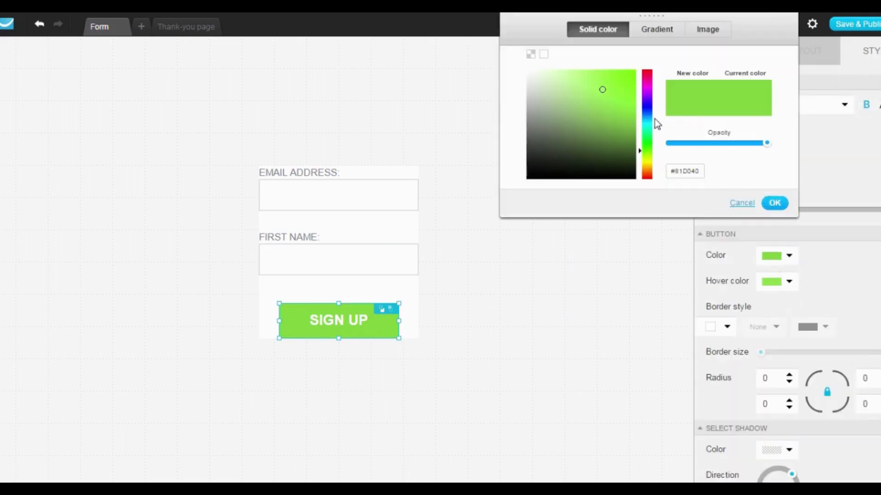
click(647, 165)
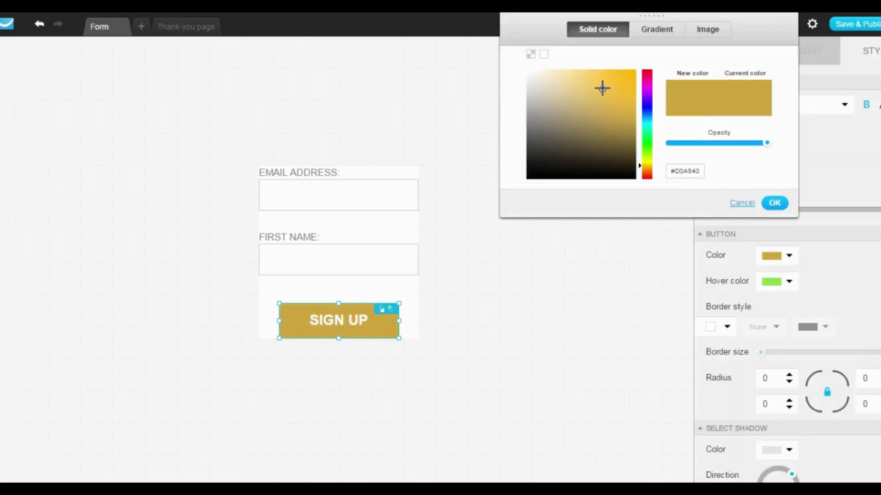
drag(602, 89, 625, 63)
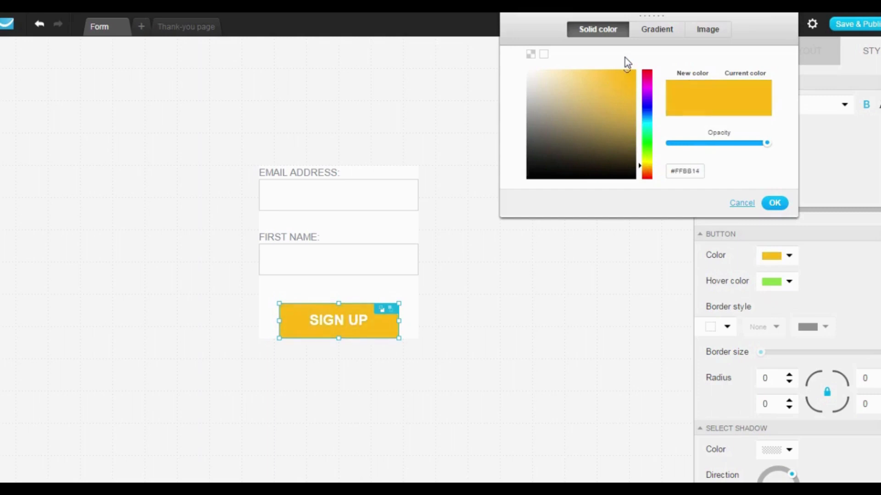
double_click(698, 171)
key(ctrl+c)
click(774, 204)
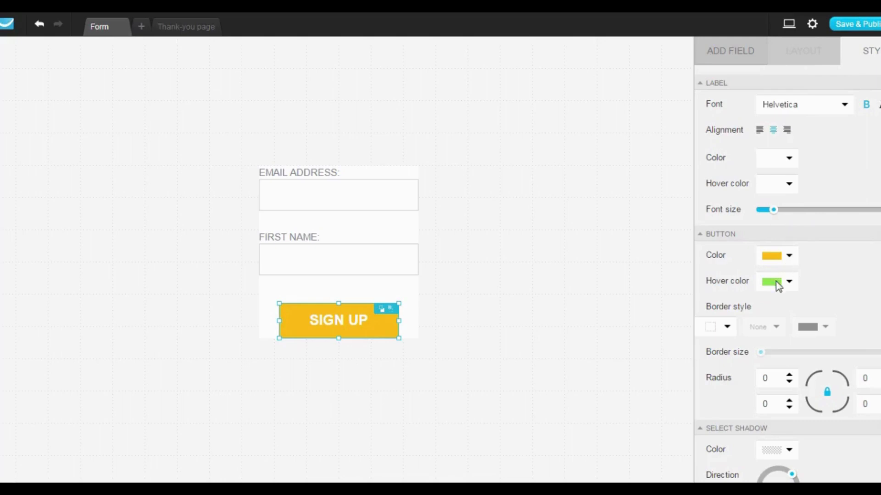
Set the SIGN UP button's hover color to the copied value #FFBB14.
click(788, 285)
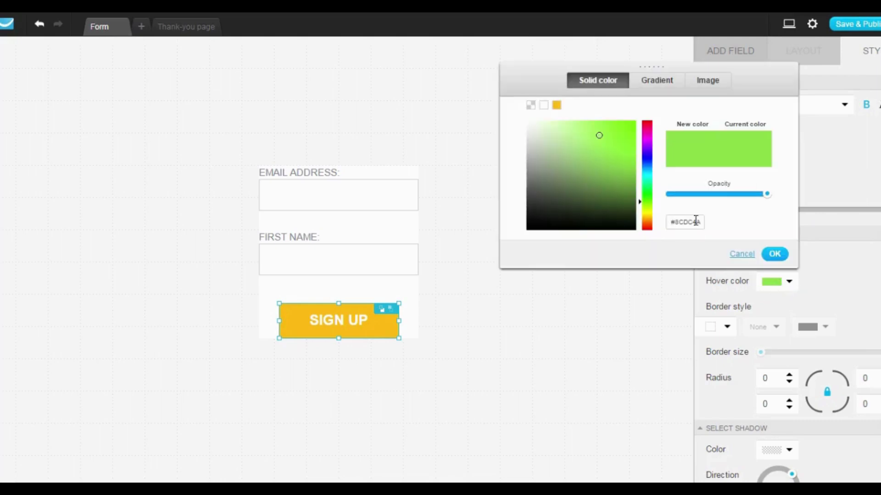
drag(702, 225, 661, 223)
key(ctrl+v)
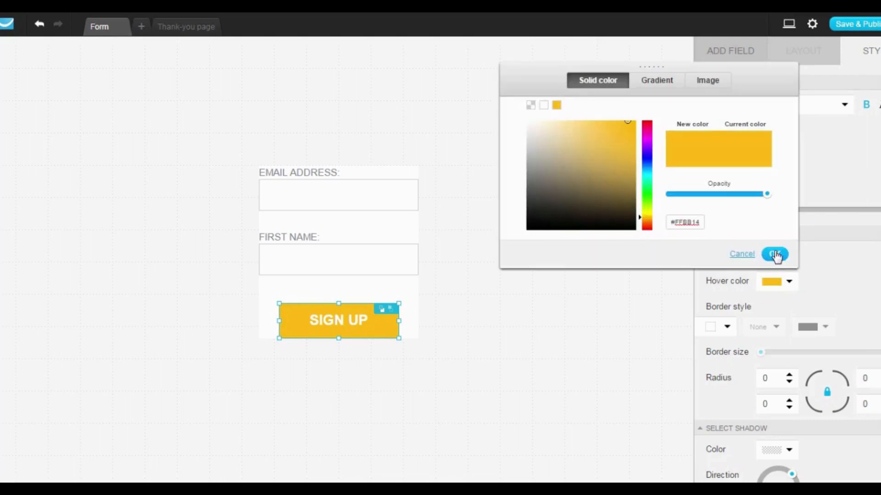
click(775, 254)
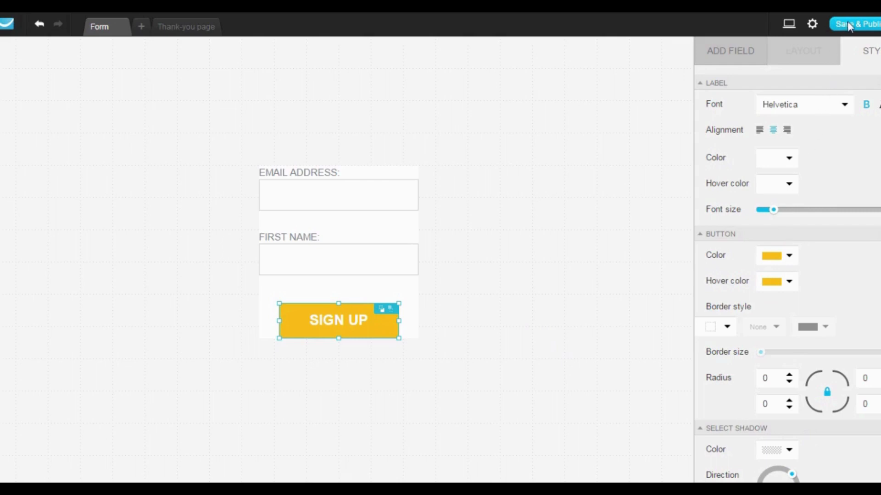
Save and publish the web form, review the web designer installation option, and choose to have GetResponse host the form.
mouse_move(848, 24)
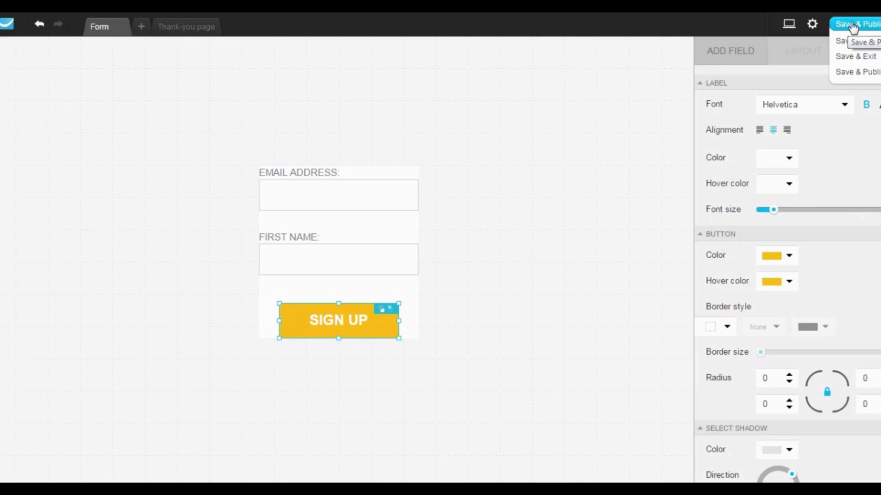
click(851, 25)
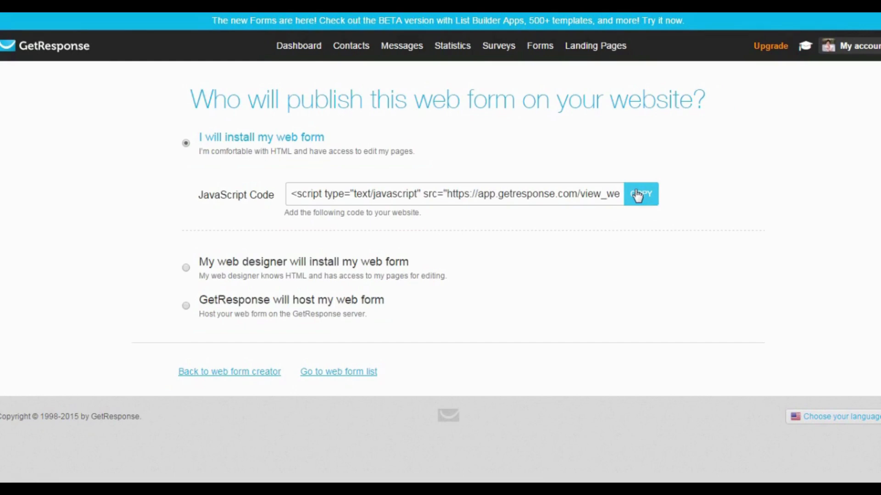
click(222, 265)
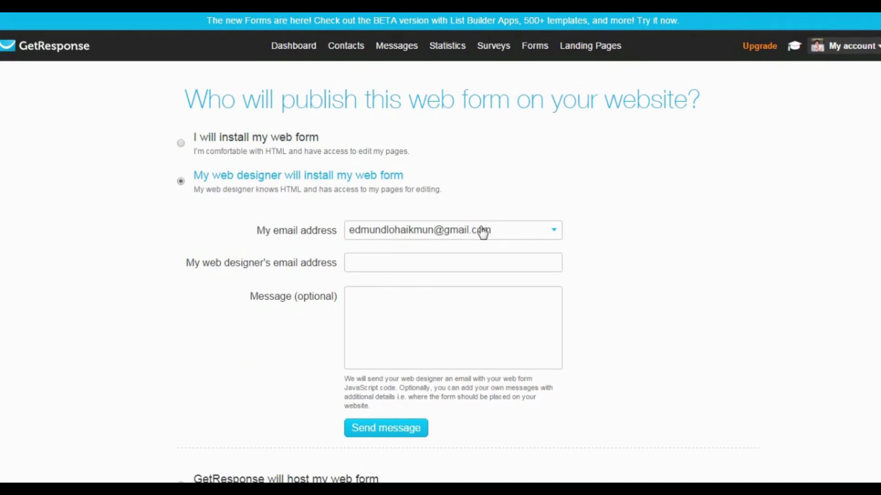
click(432, 259)
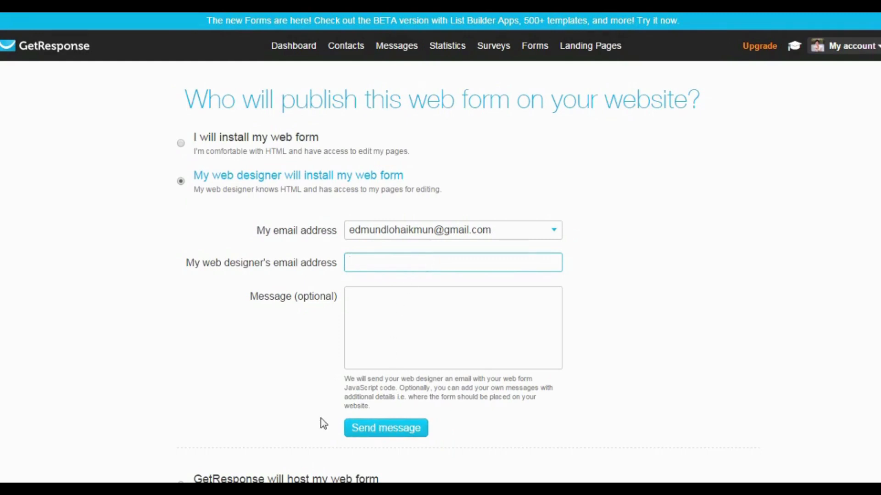
scroll(321, 423, down, 3)
click(288, 362)
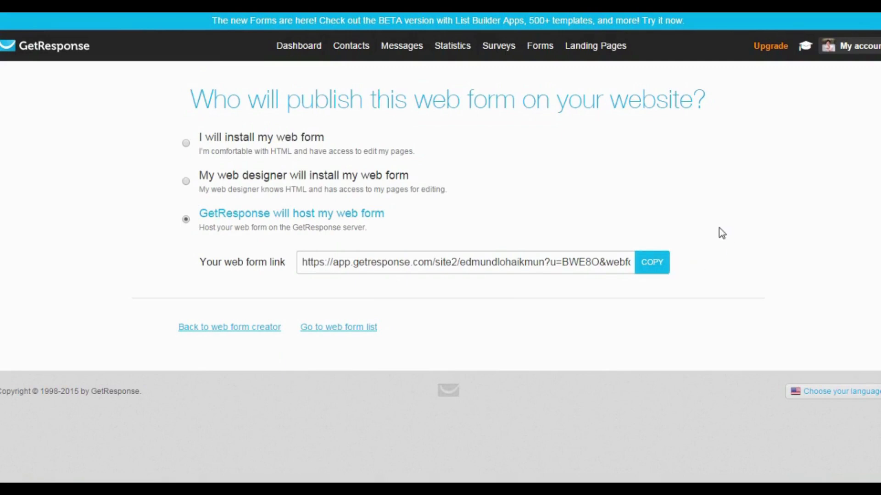
Disable confirmed opt-in for email and web subscriptions in the current campaign's permission settings.
click(306, 54)
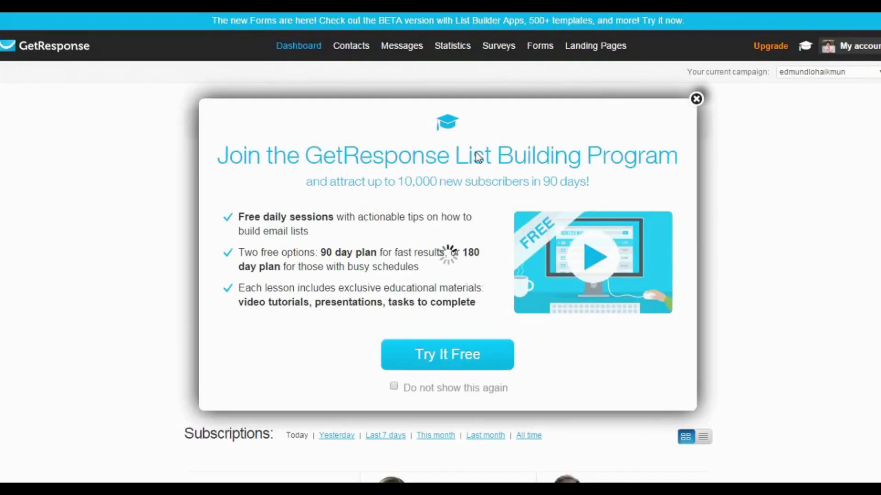
key(Escape)
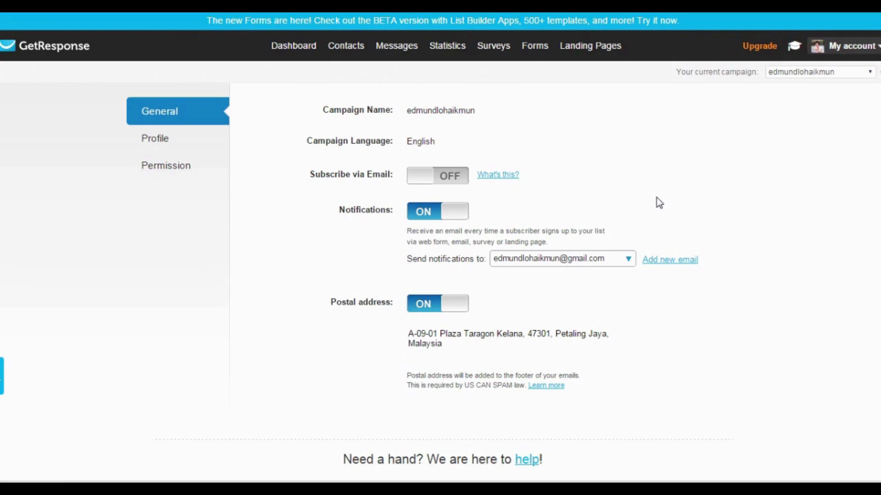
click(160, 177)
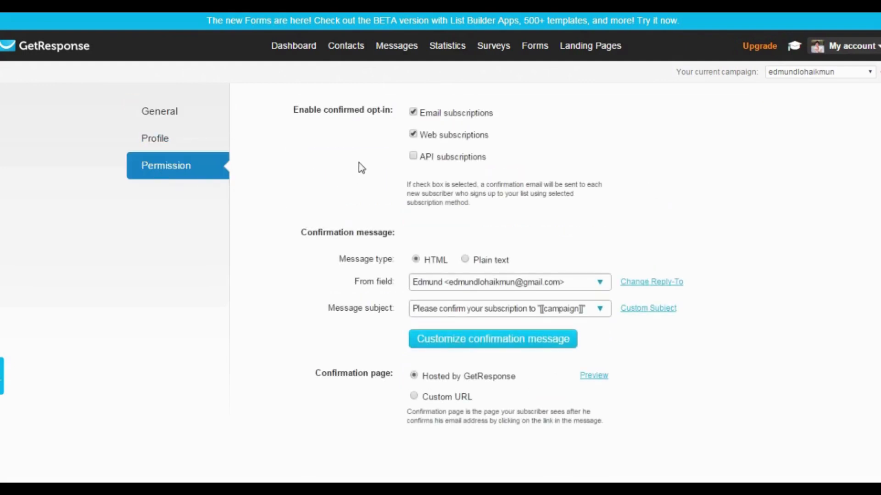
drag(294, 110, 366, 115)
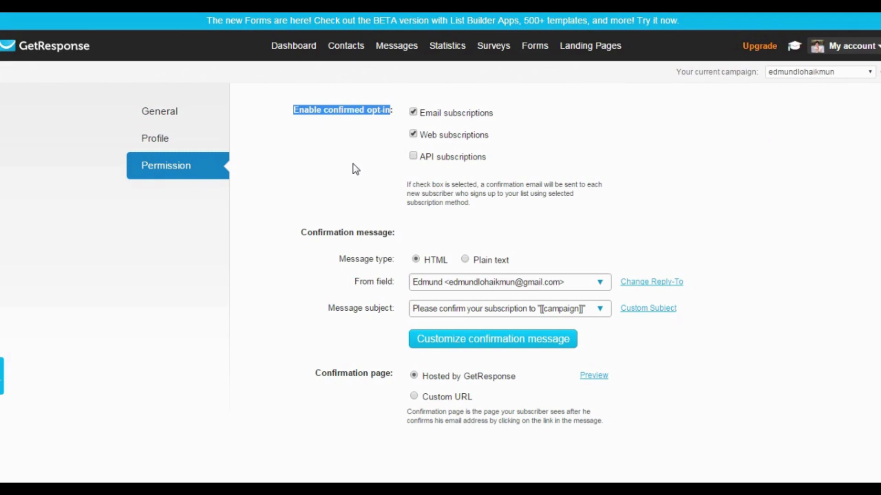
click(413, 112)
click(414, 134)
Open the campaign's confirmation message for customization and save its settings.
drag(301, 232, 389, 234)
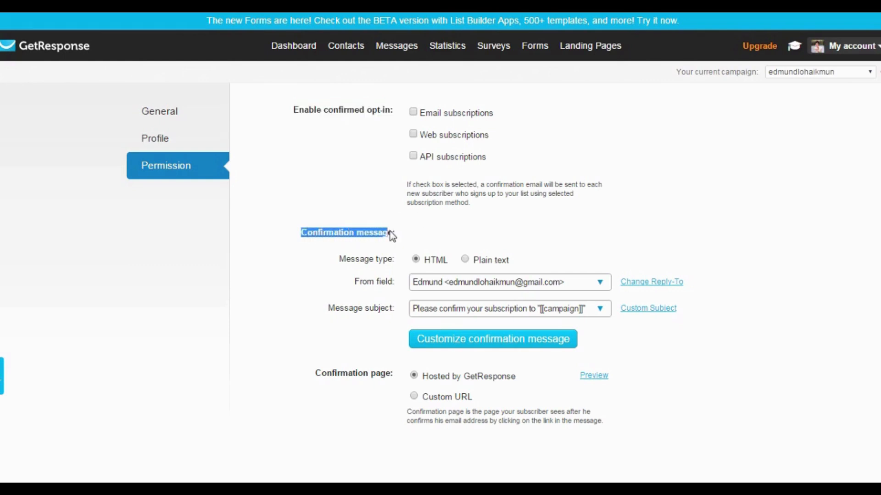
click(508, 345)
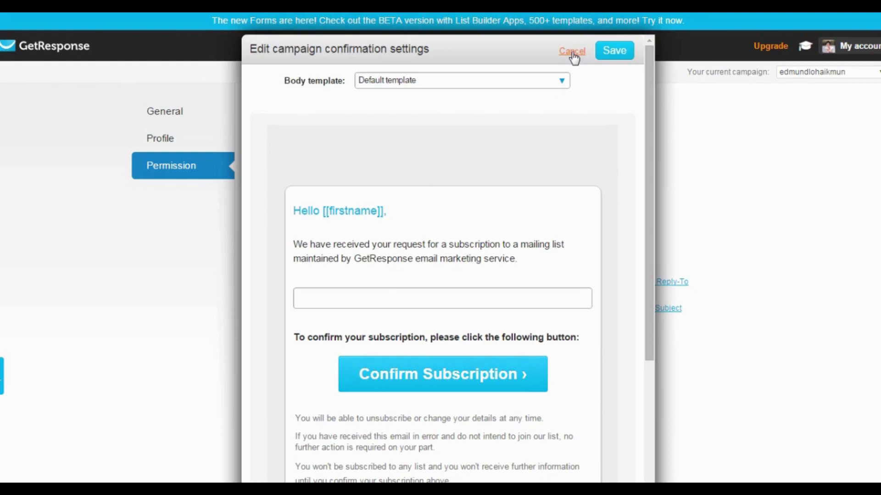
click(619, 53)
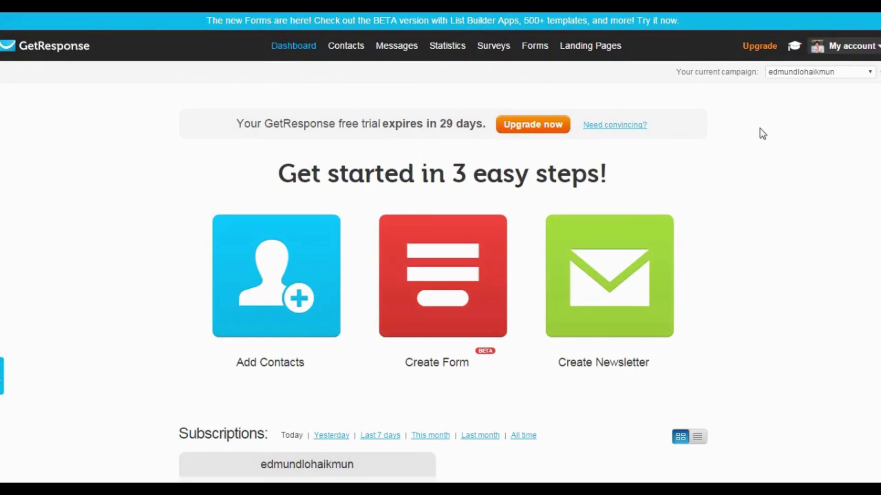
Create a new campaign named list_building_how_to.
click(802, 76)
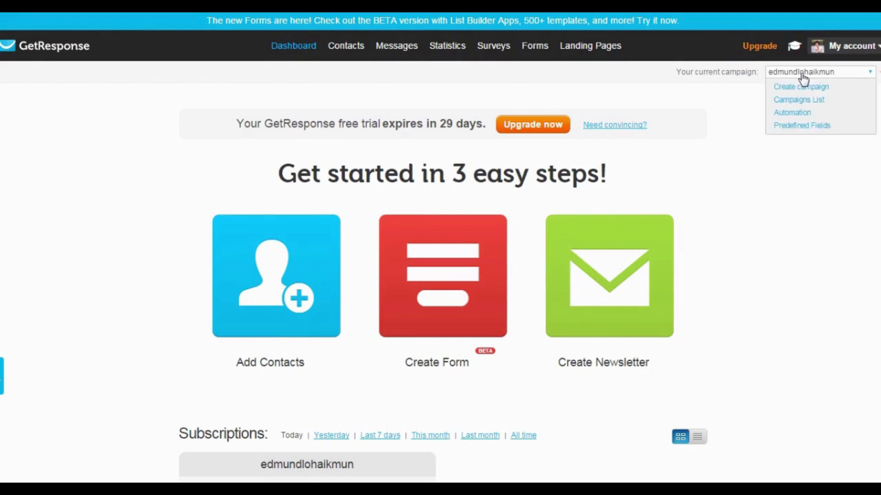
click(803, 89)
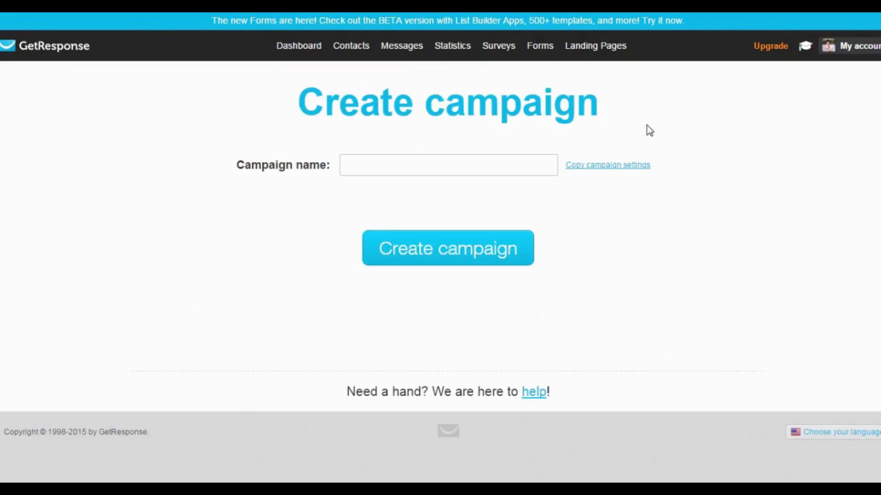
click(460, 165)
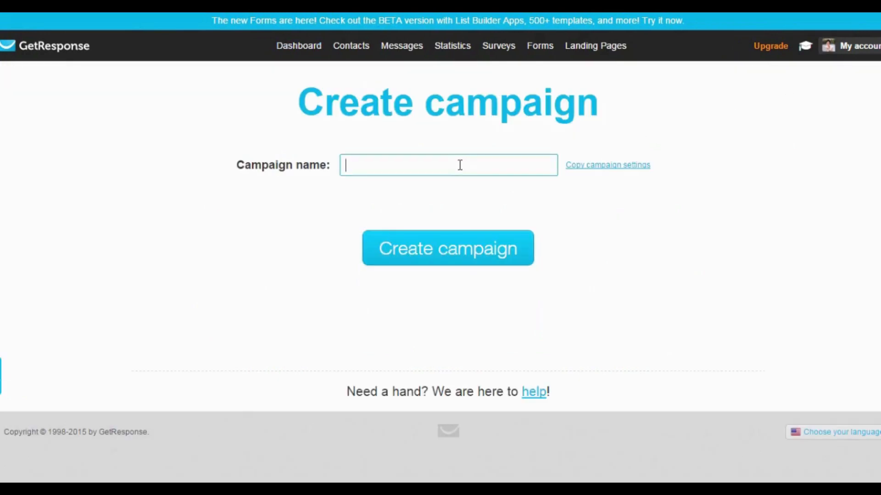
text(list)
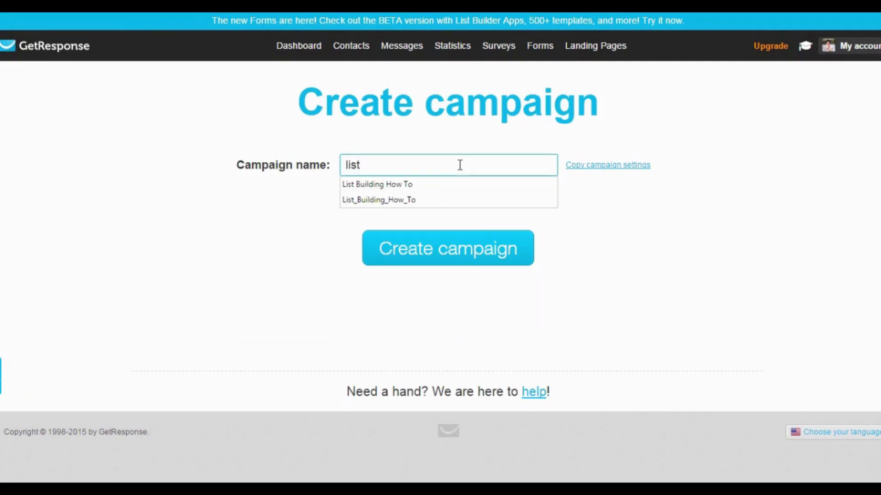
text(_build)
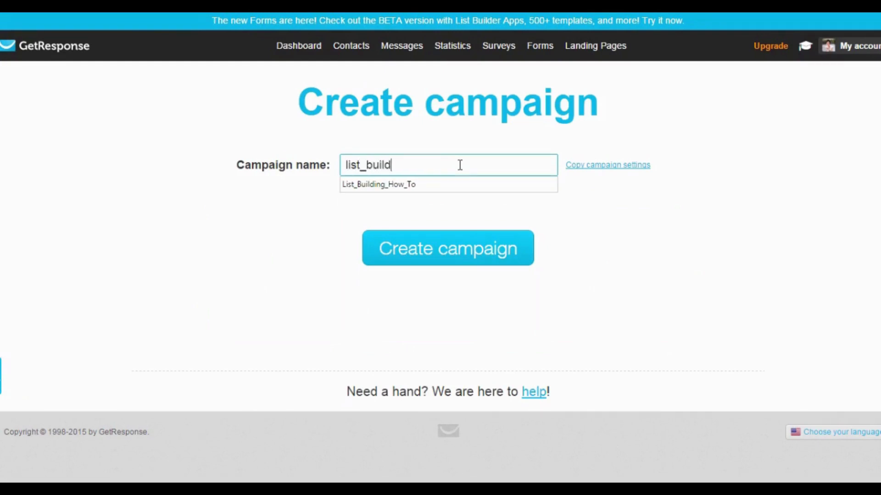
text(ing_how_to)
click(465, 256)
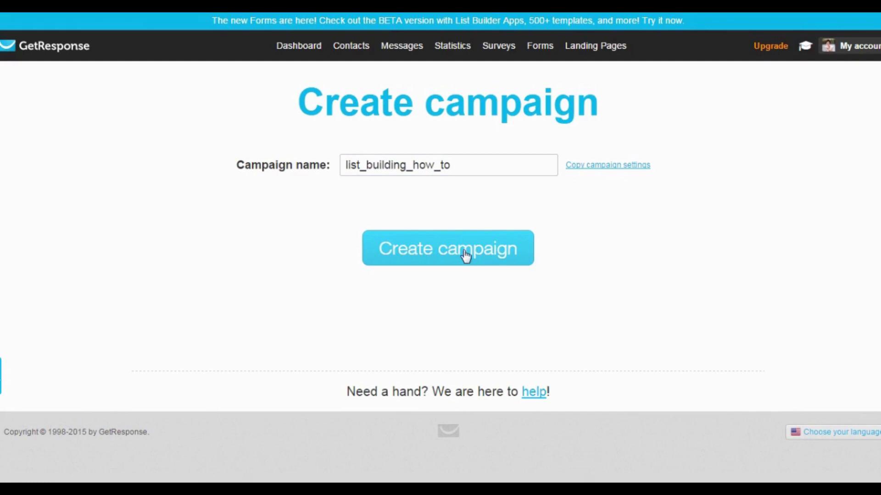
click(466, 256)
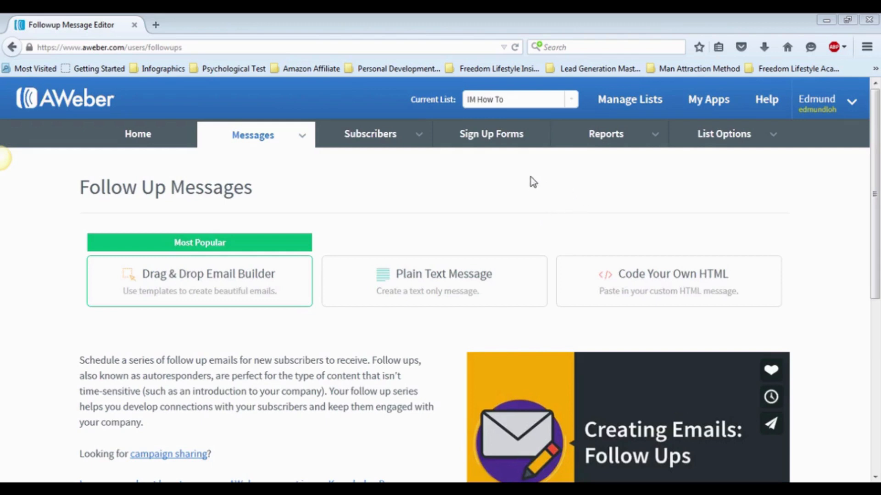
In AWeber, start a new sign up form for the IM How To list and load the popular Foodie template in red.
click(503, 137)
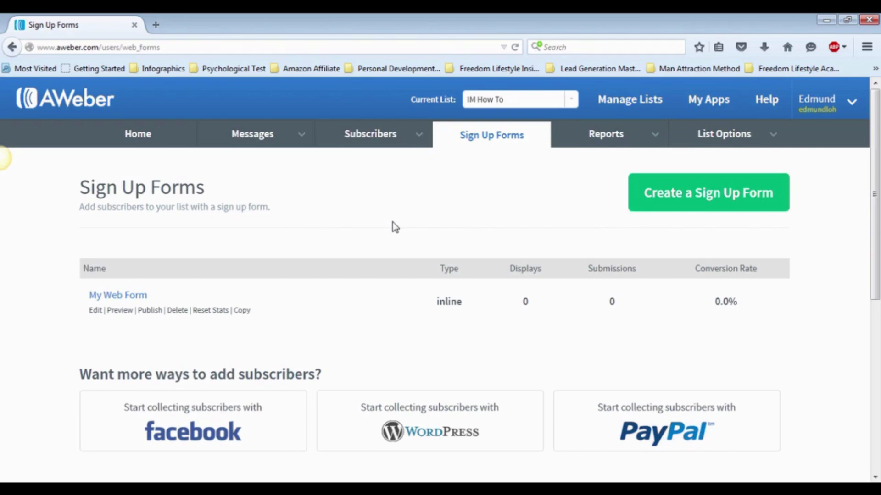
click(658, 203)
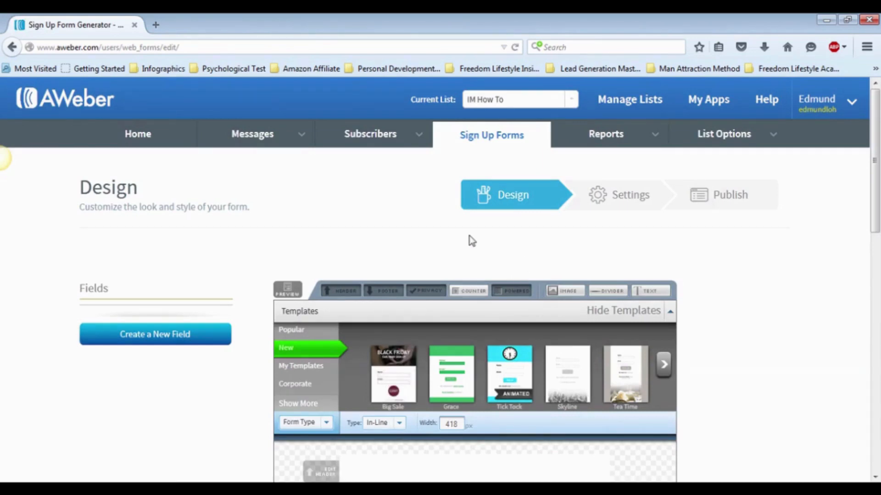
scroll(537, 236, down, 3)
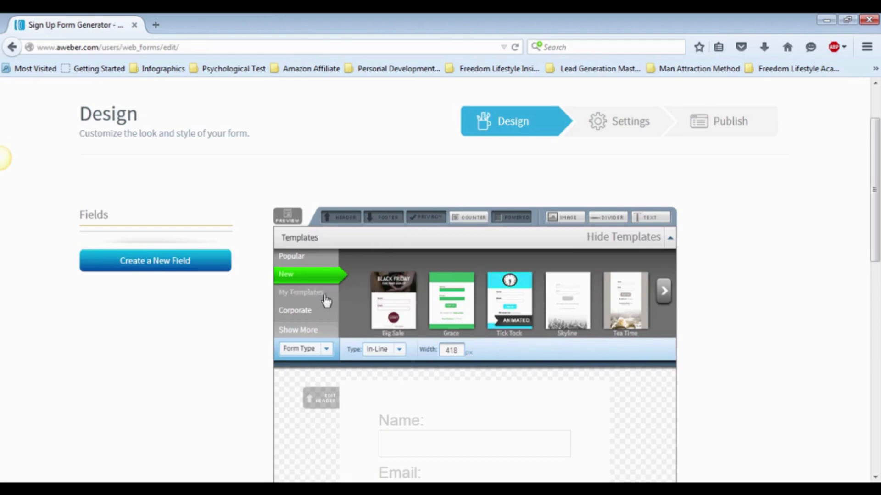
click(301, 263)
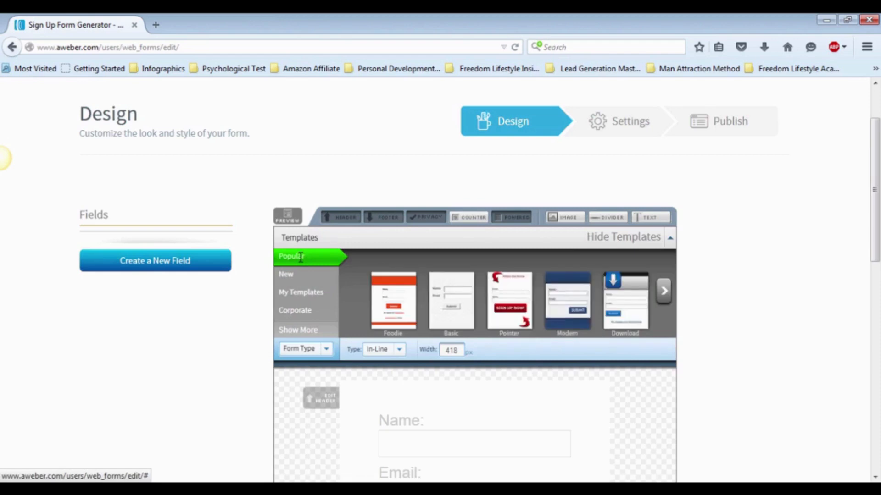
click(399, 301)
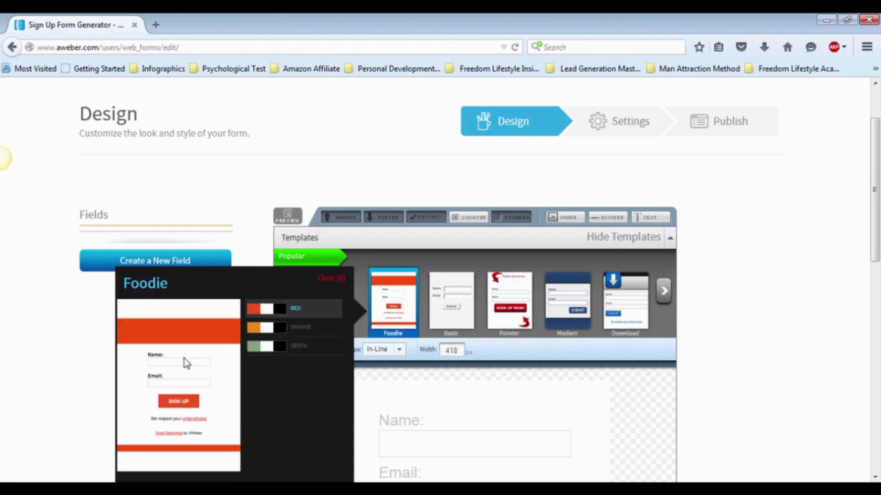
scroll(257, 341, down, 4)
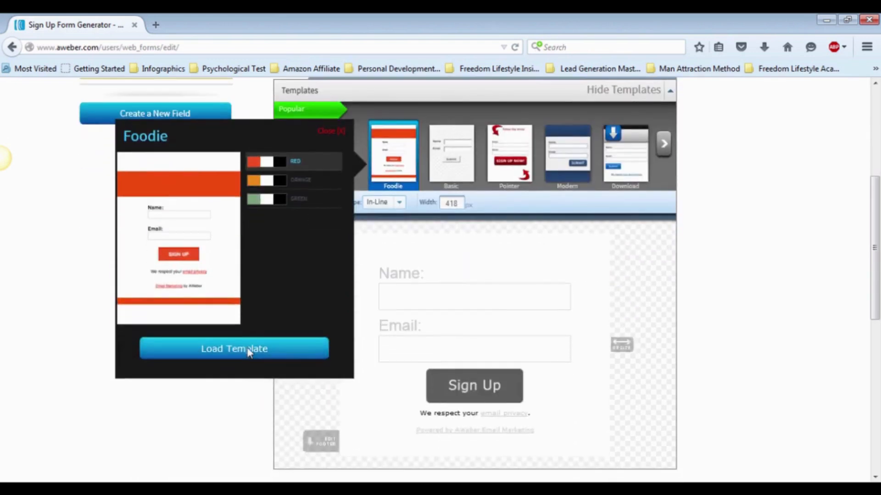
click(247, 349)
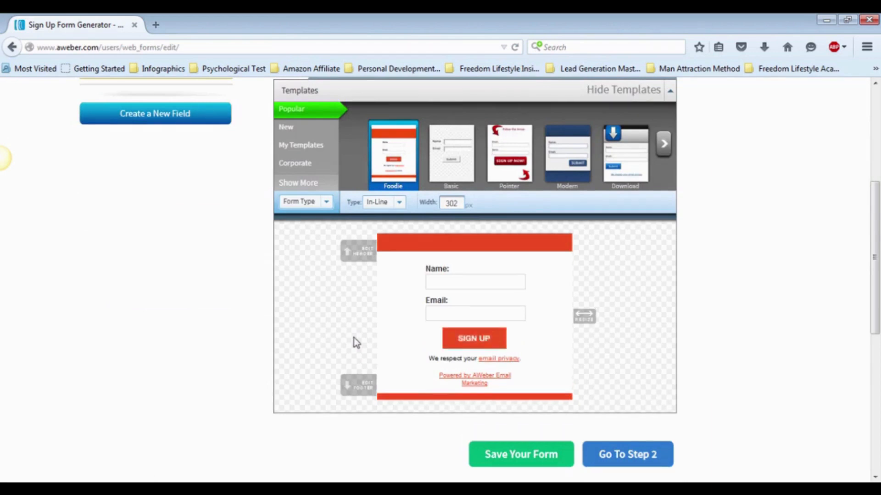
Remove the header, footer, privacy note and powered-by line from the sign up form.
mouse_move(481, 305)
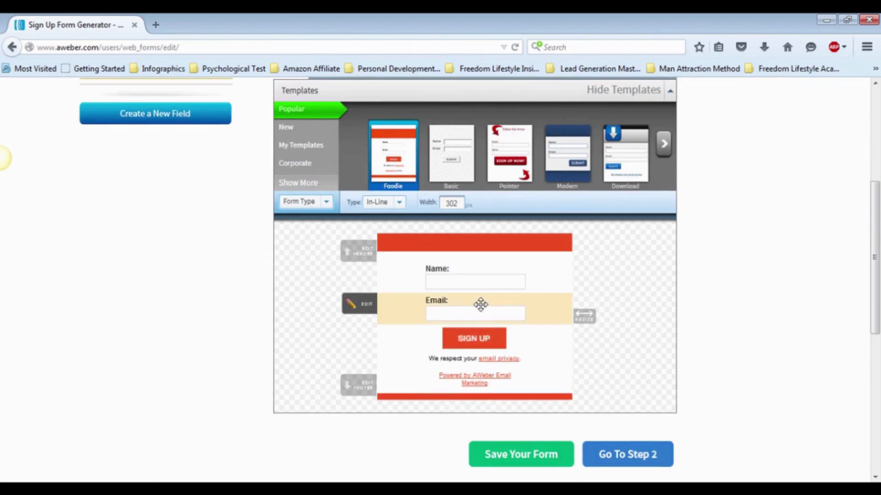
scroll(481, 305, up, 2)
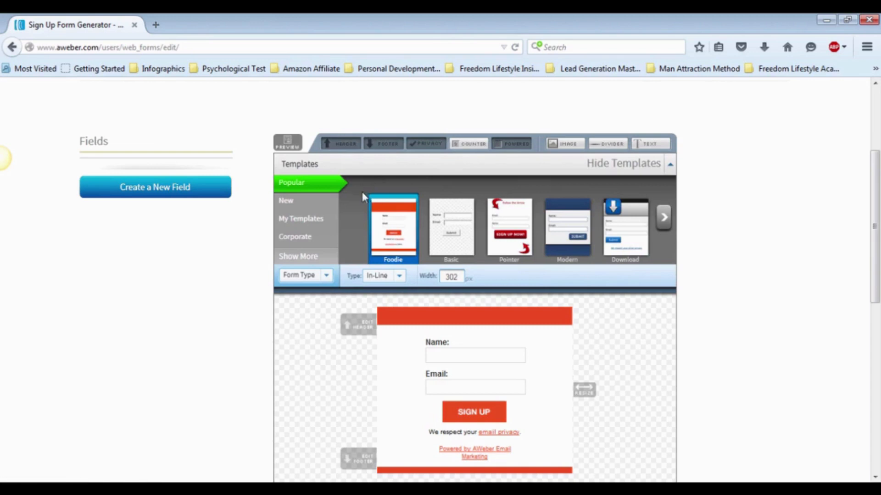
click(344, 145)
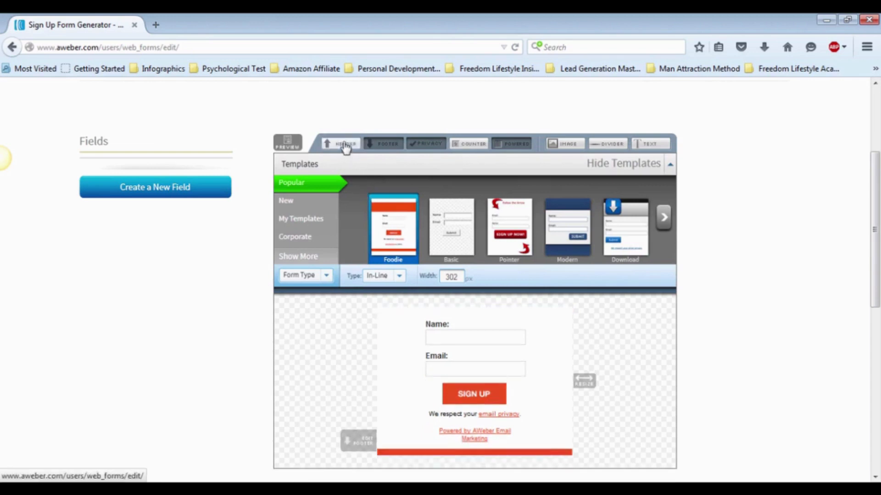
click(383, 145)
click(436, 146)
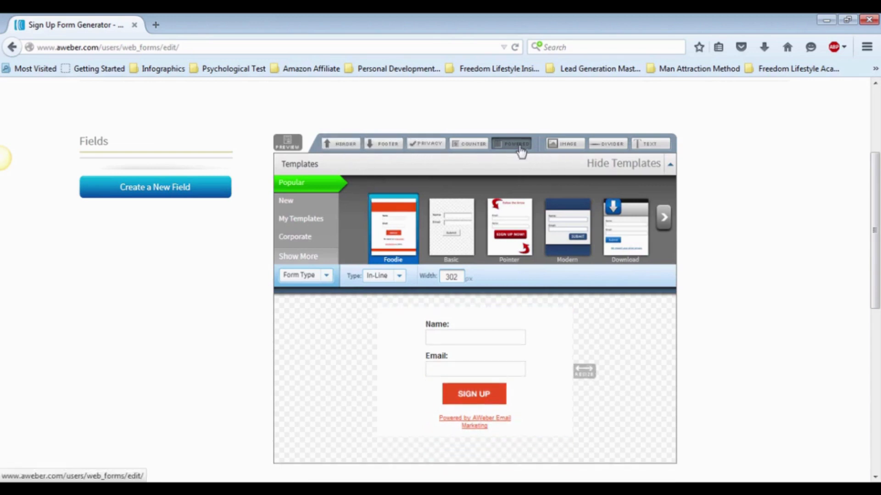
click(521, 150)
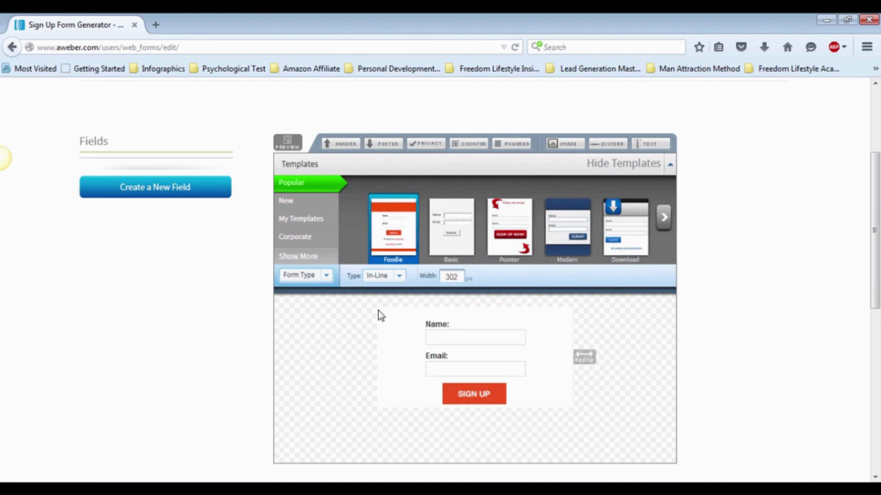
Set the form body's background to no color and widen the form slightly.
click(323, 277)
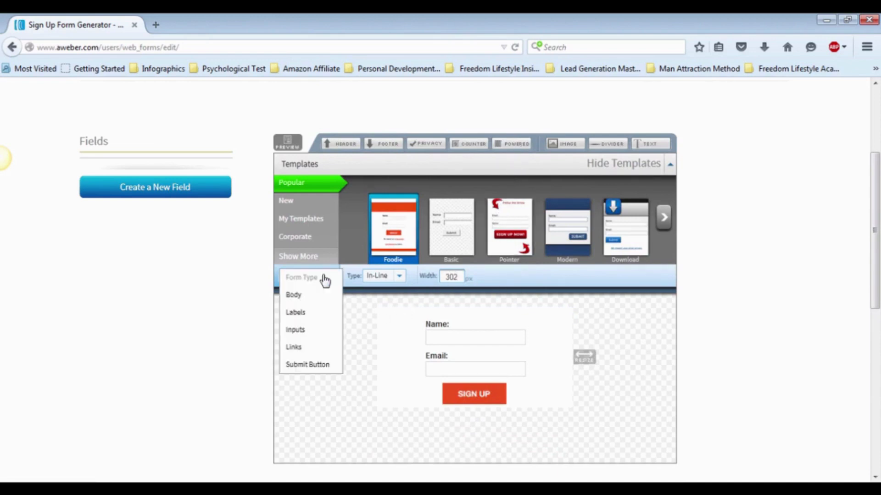
click(299, 300)
click(388, 278)
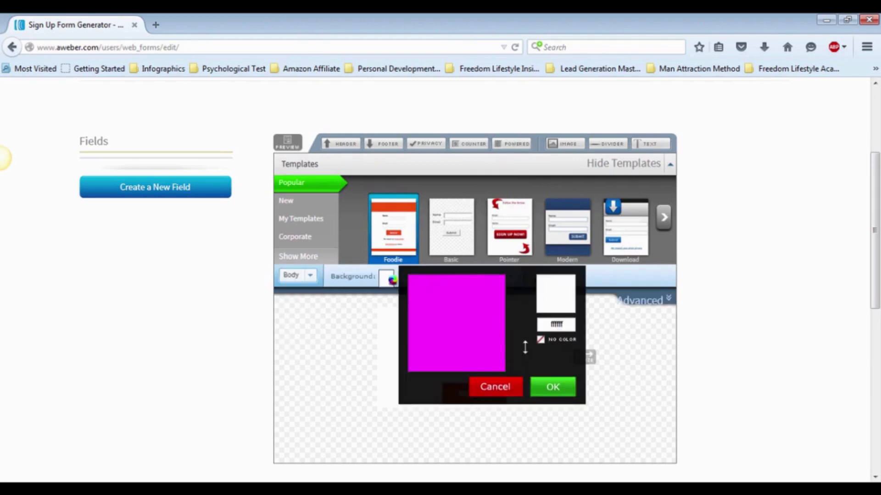
click(540, 340)
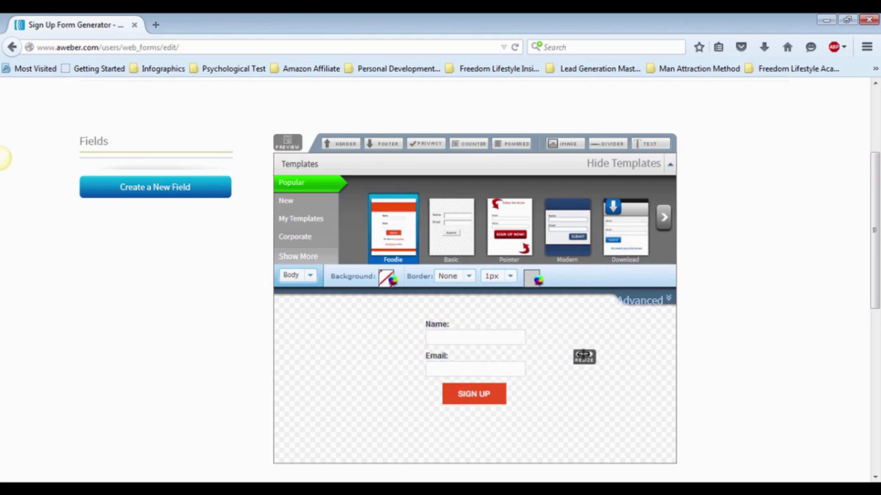
drag(584, 356, 611, 359)
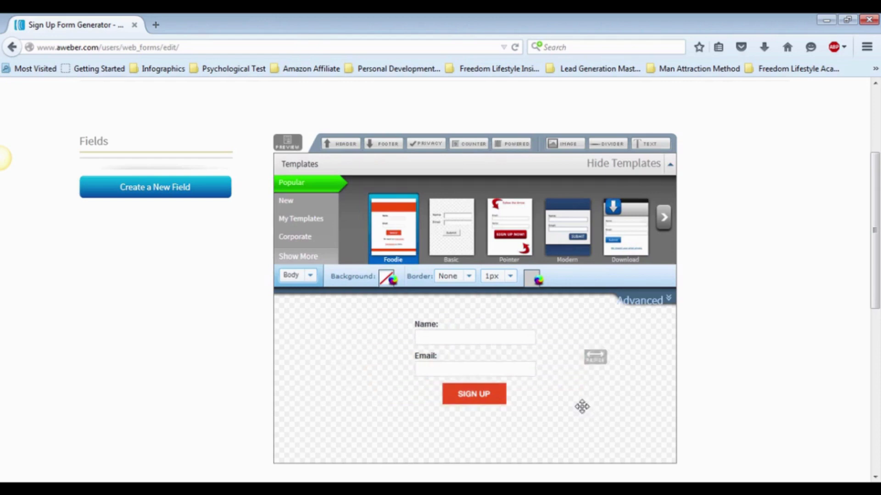
Proceed to the sign up form's settings and name the form IM How To Form.
scroll(615, 385, down, 3)
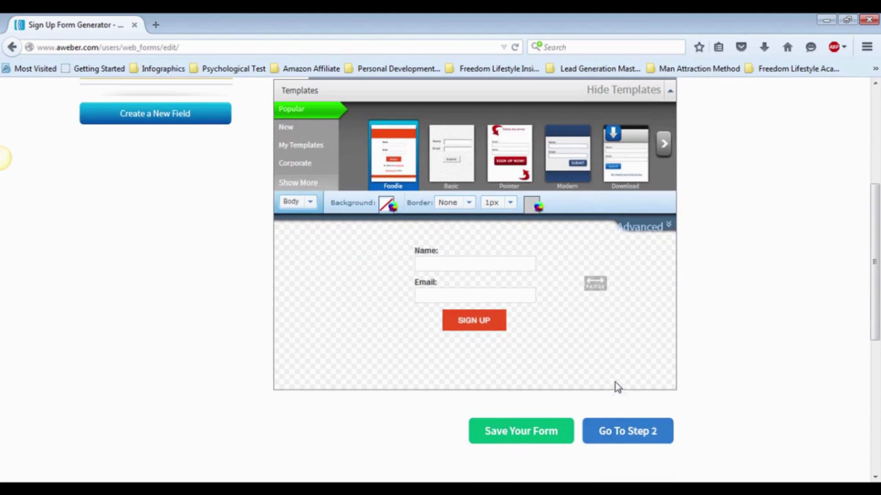
click(625, 430)
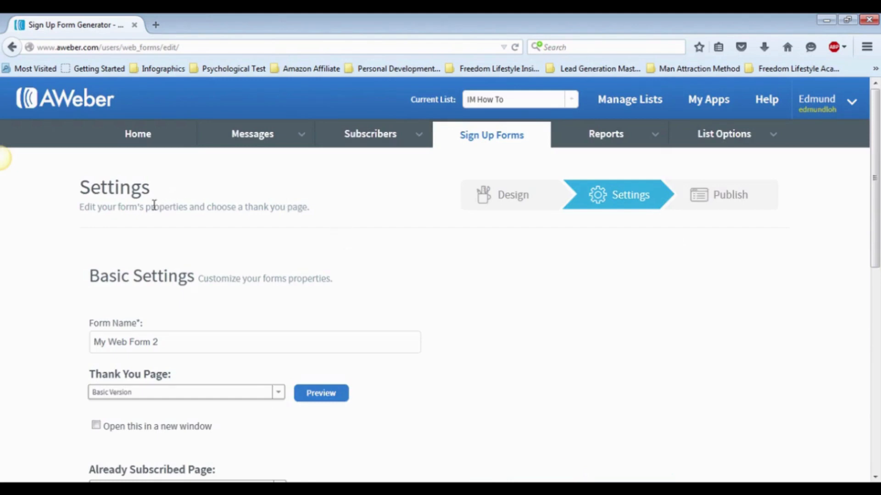
click(203, 338)
drag(174, 344, 65, 331)
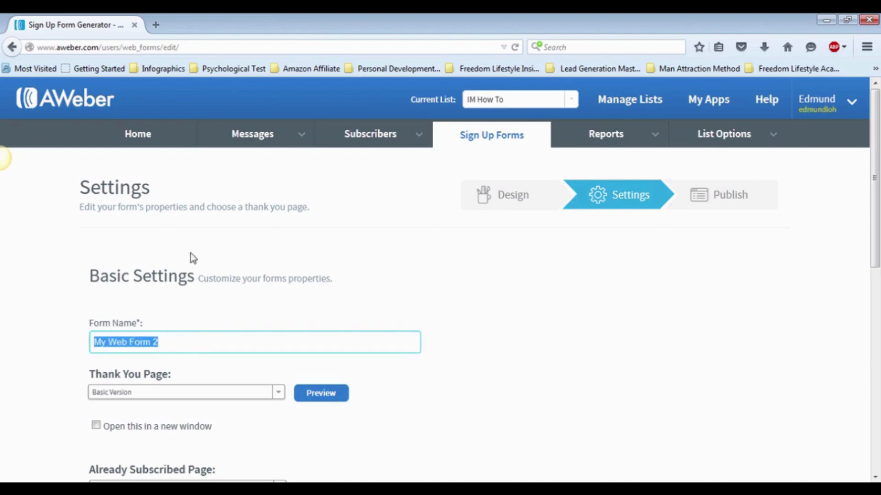
text(IM)
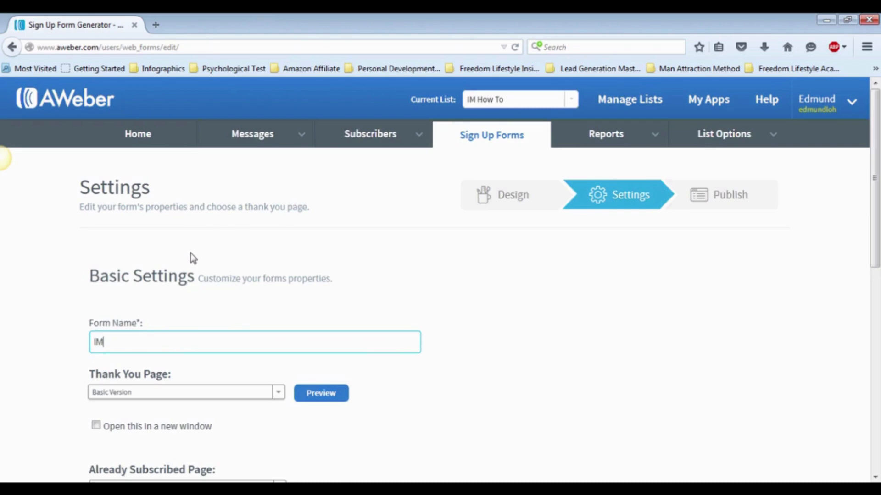
text( How To Form)
Proceed to publishing with the Basic Version thank you and already subscribed pages, and save the form.
scroll(401, 305, down, 3)
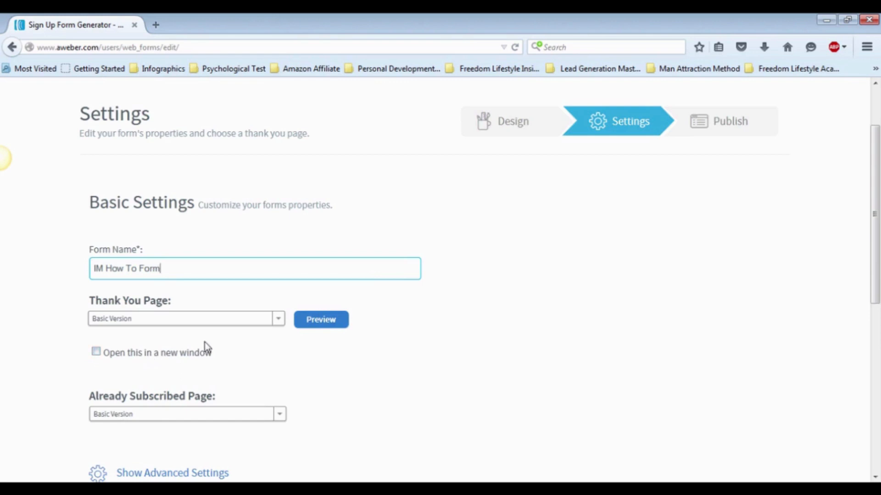
scroll(207, 349, down, 3)
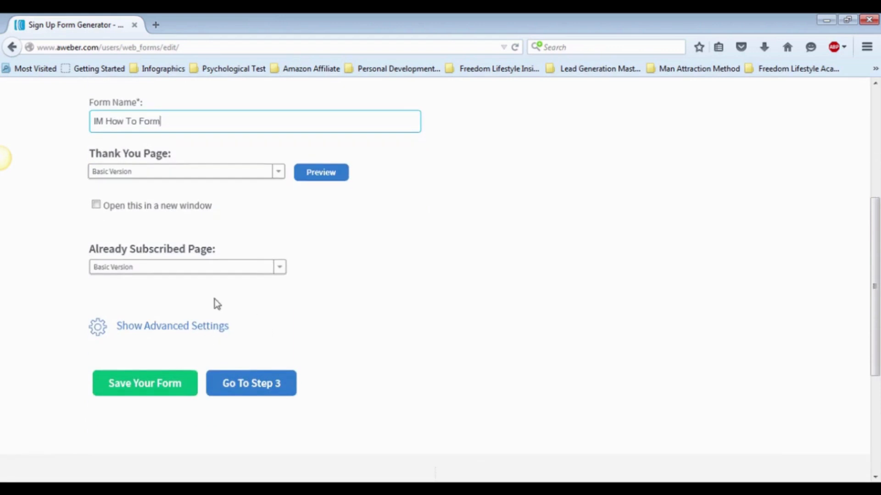
click(263, 393)
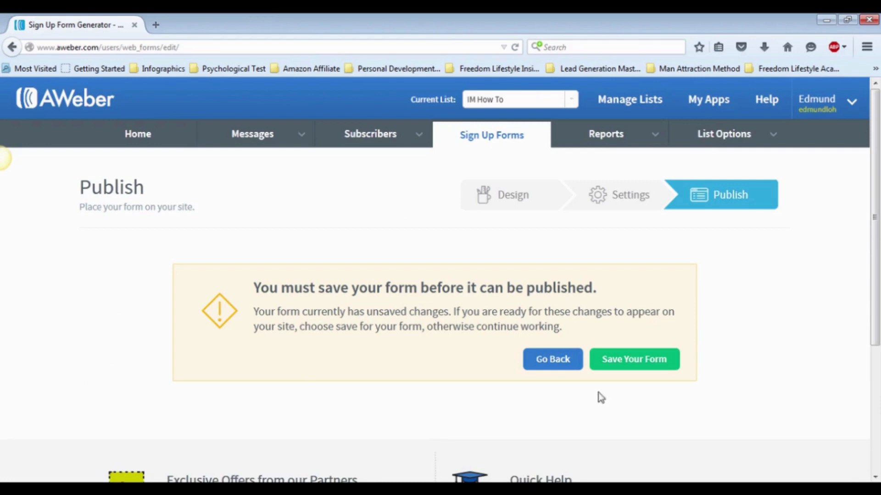
click(644, 365)
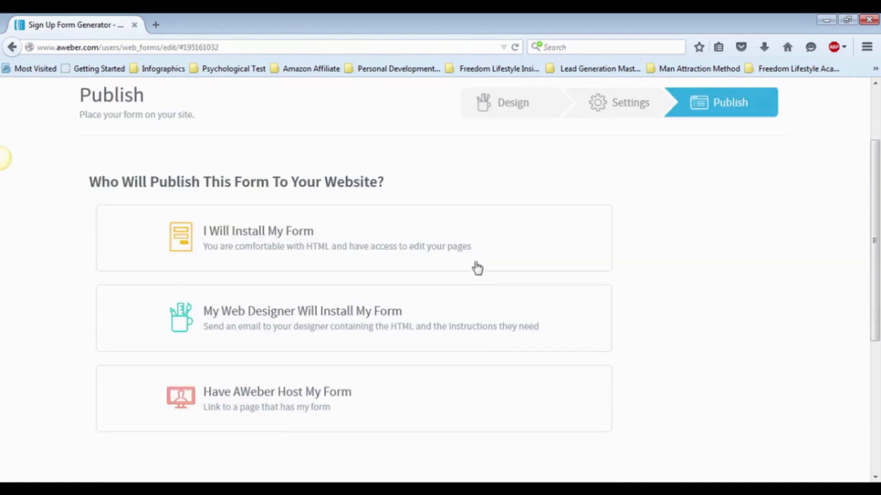
Examine the self-install publishing option, select its JavaScript snippet, and collapse the option again.
scroll(471, 268, down, 2)
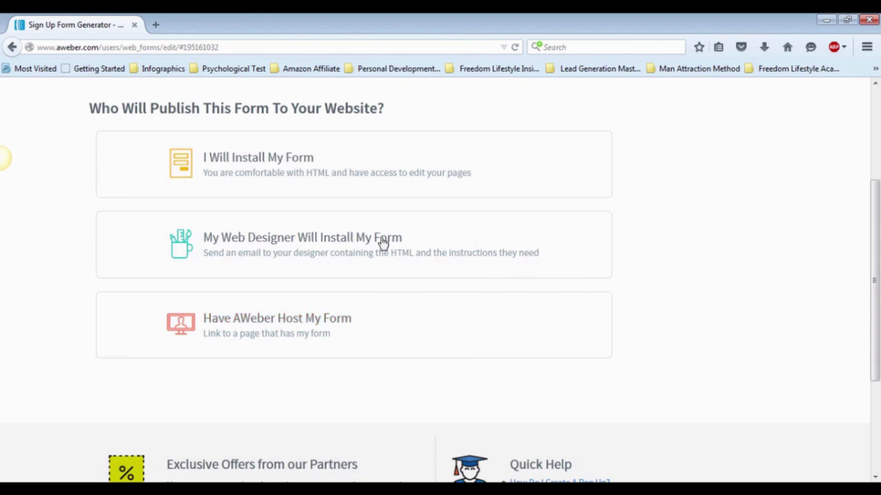
click(318, 169)
scroll(319, 169, down, 3)
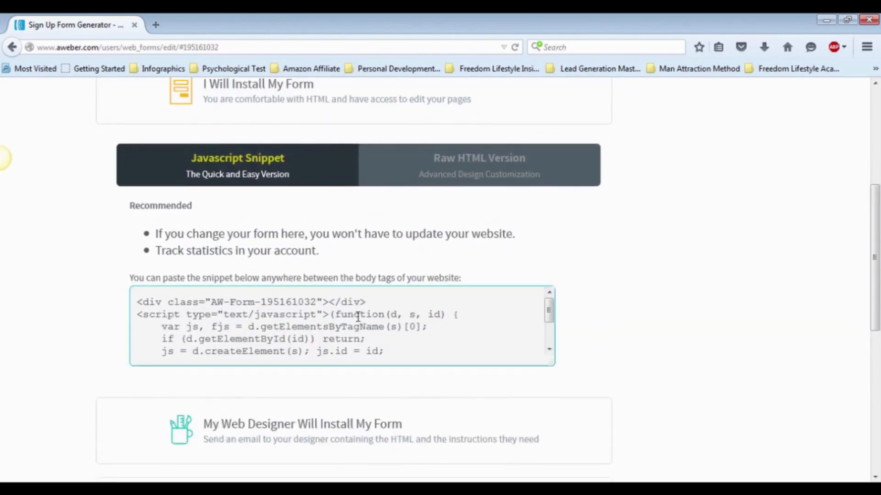
click(350, 350)
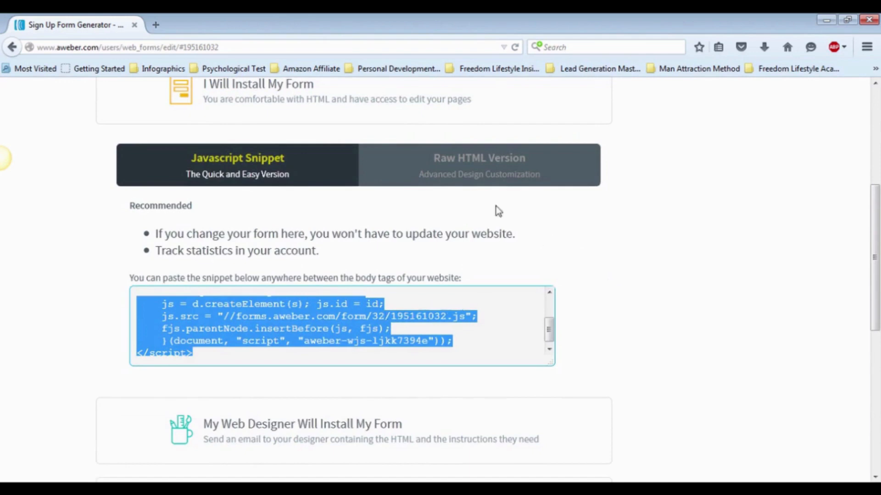
click(386, 101)
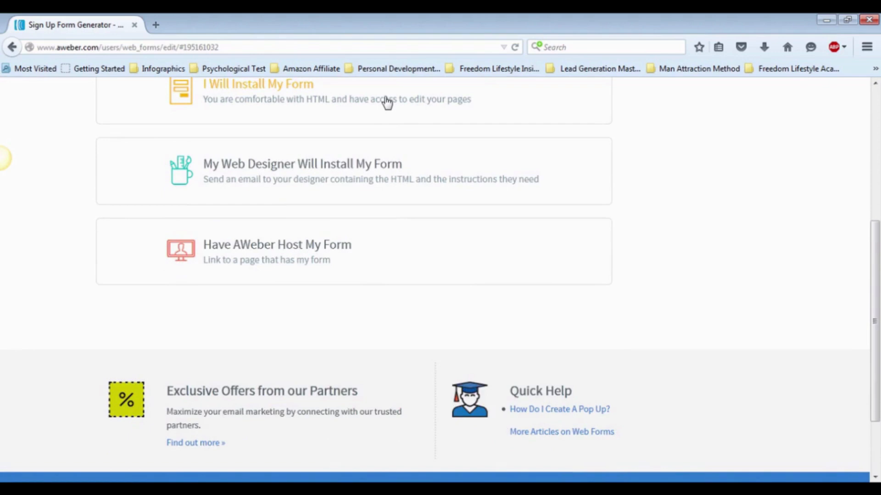
Examine the publishing options for sending the form to a web designer and for having AWeber host it.
click(392, 175)
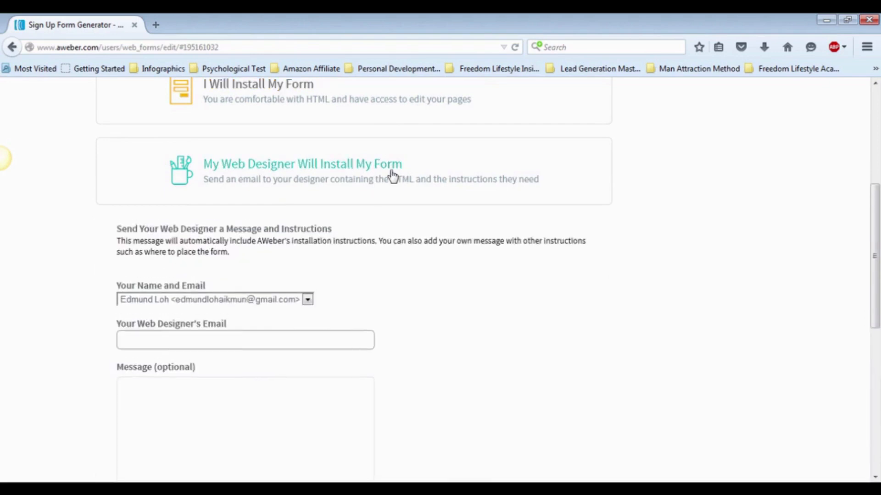
click(224, 340)
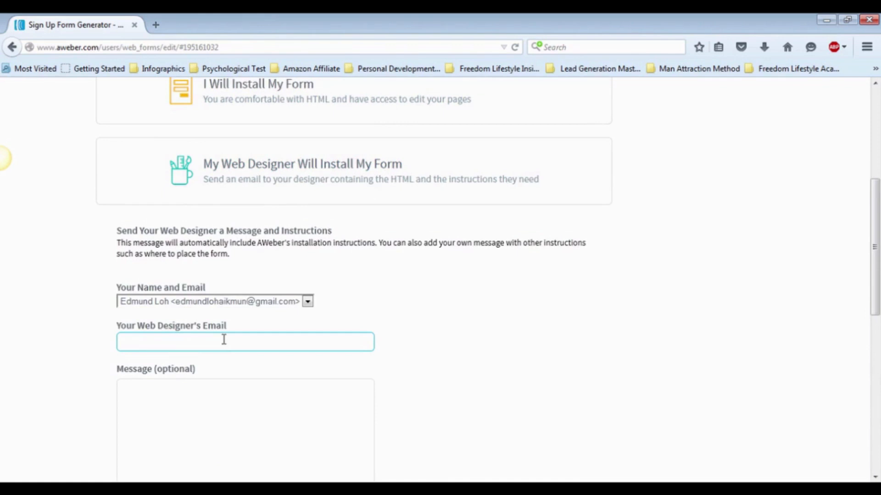
key(Tab)
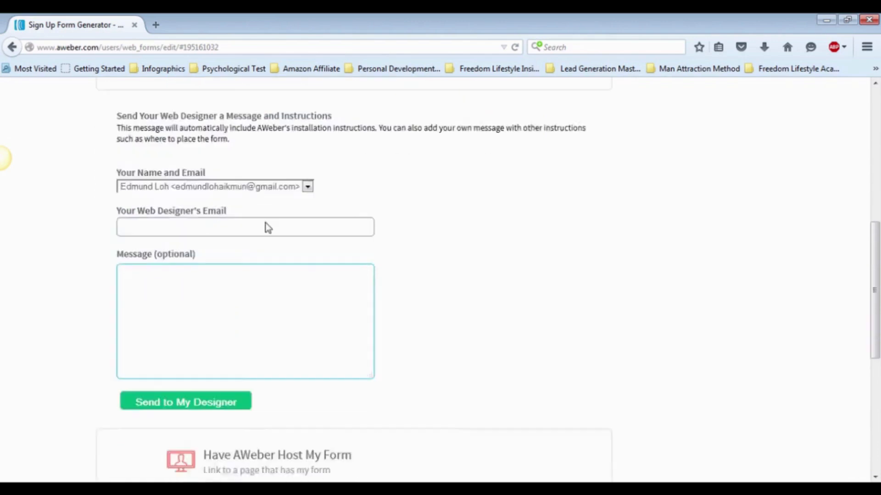
scroll(362, 247, down, 4)
click(385, 273)
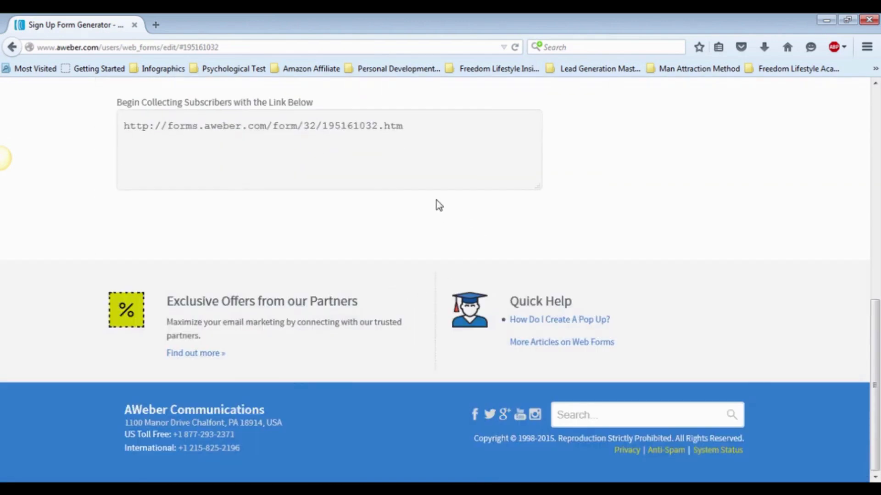
scroll(436, 198, up, 3)
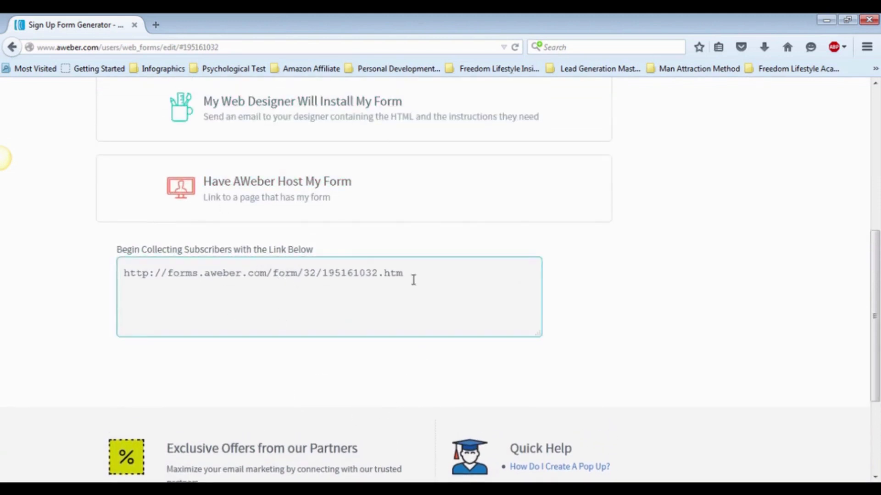
scroll(381, 316, down, 1)
scroll(385, 312, down, 2)
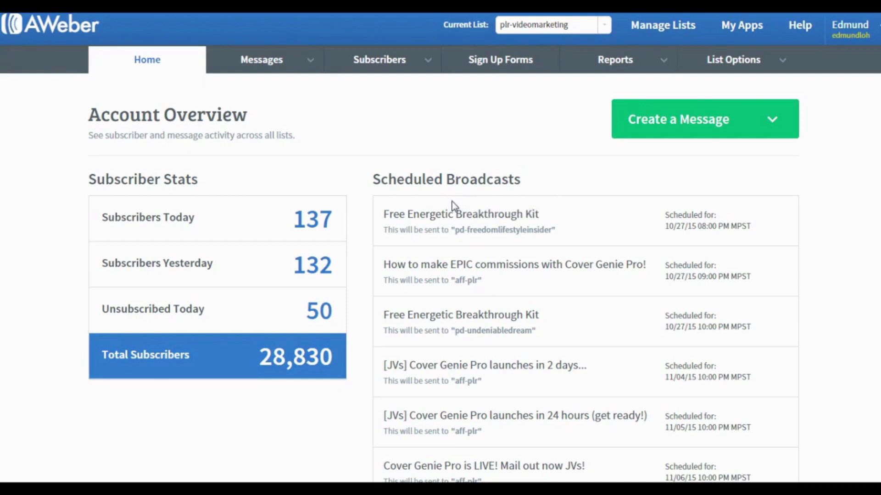
Open the list settings of the plr-videomarketing list and go to its personalization options.
click(739, 60)
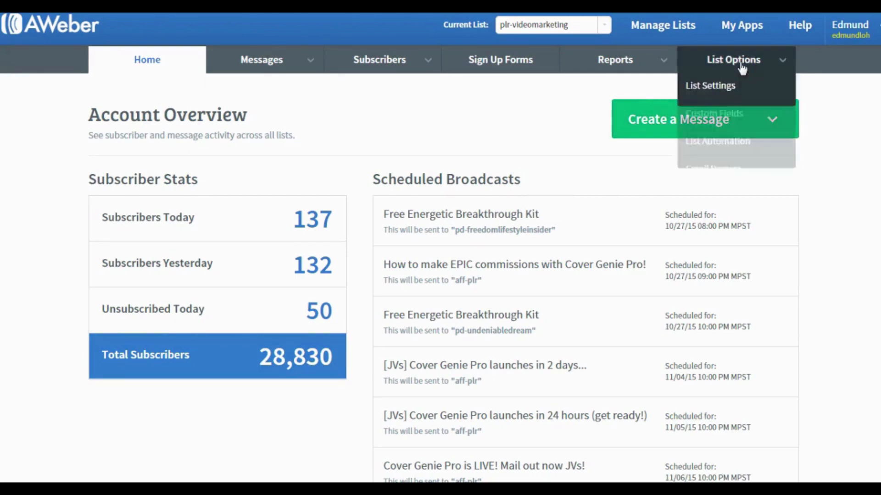
click(733, 89)
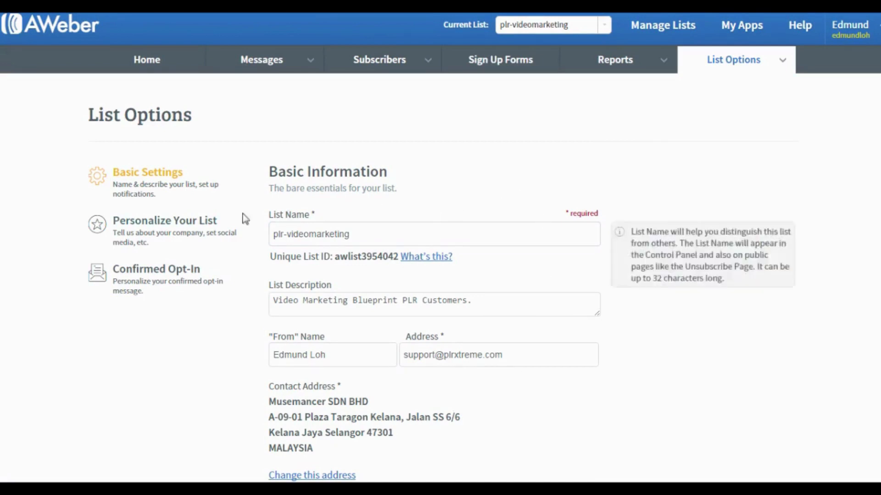
click(152, 229)
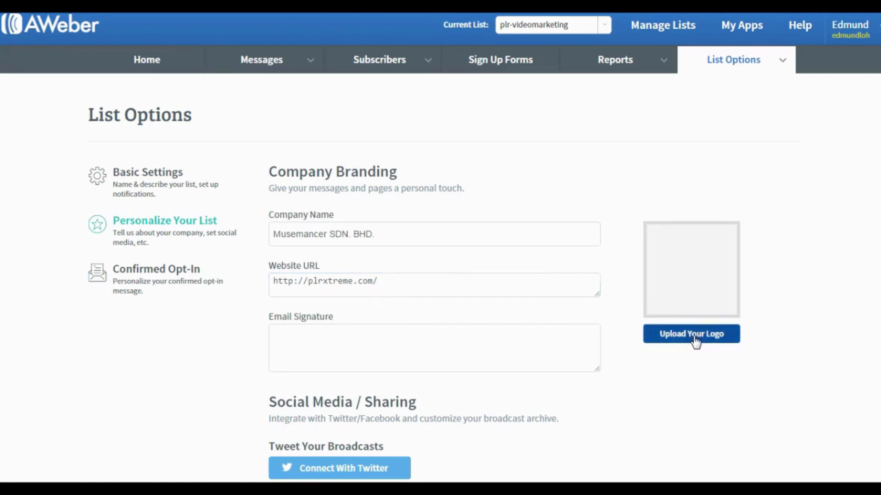
Review the list's company branding, social sharing and text snippet options, and save the personalization settings.
click(296, 335)
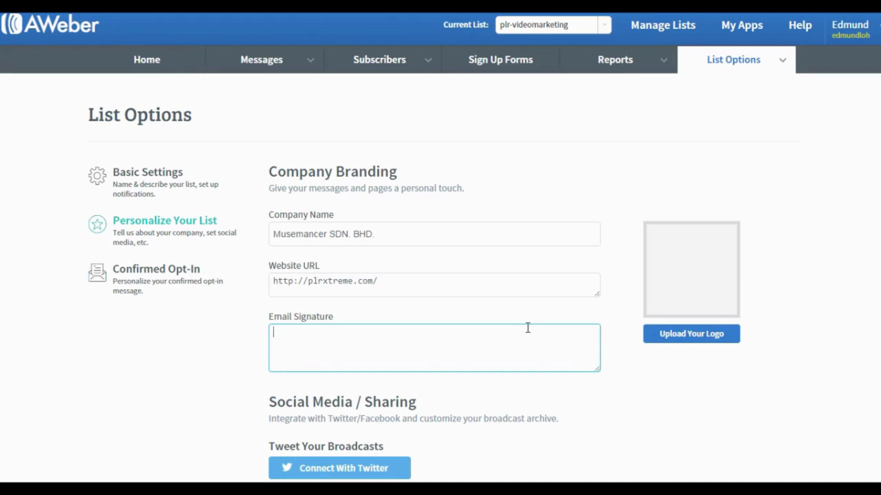
scroll(528, 328, down, 3)
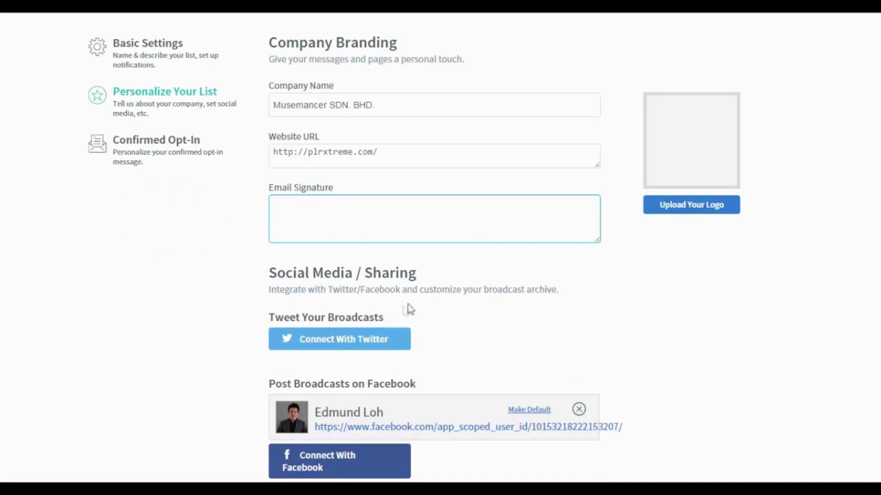
scroll(460, 330, down, 3)
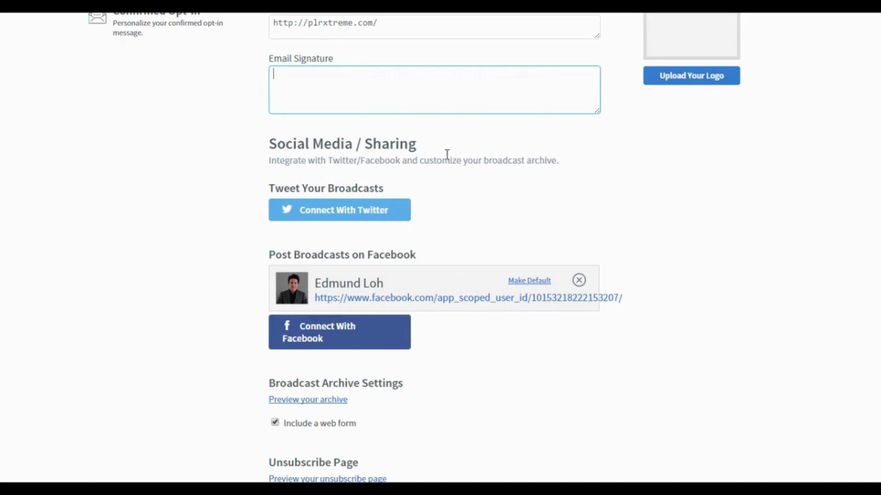
scroll(447, 155, down, 8)
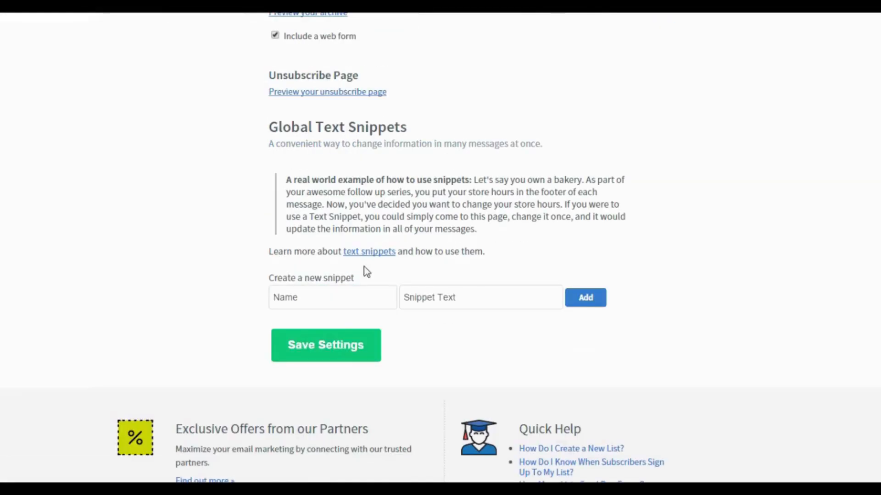
click(332, 356)
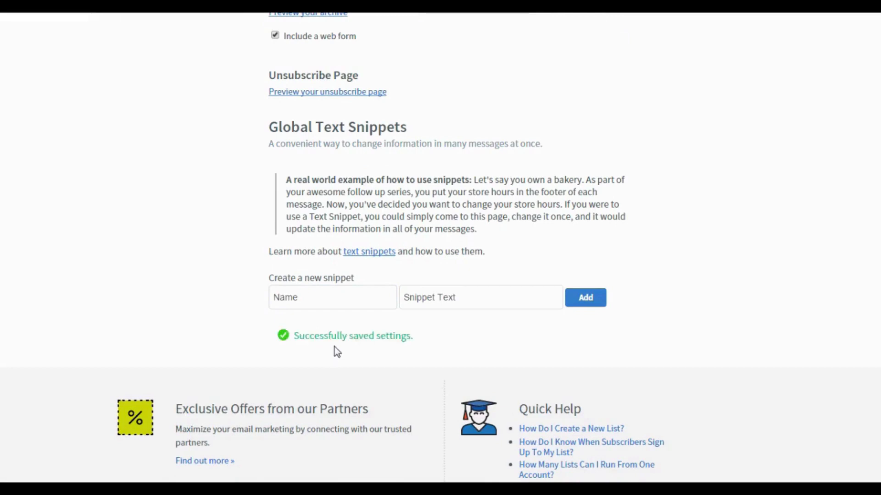
Go to the list's confirmed opt-in settings and review the confirmation message's subject and body.
scroll(379, 290, up, 8)
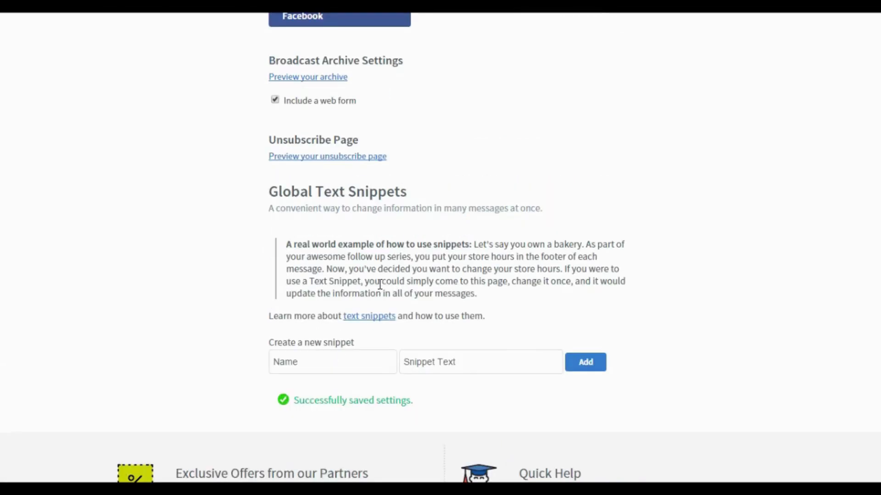
scroll(379, 285, up, 5)
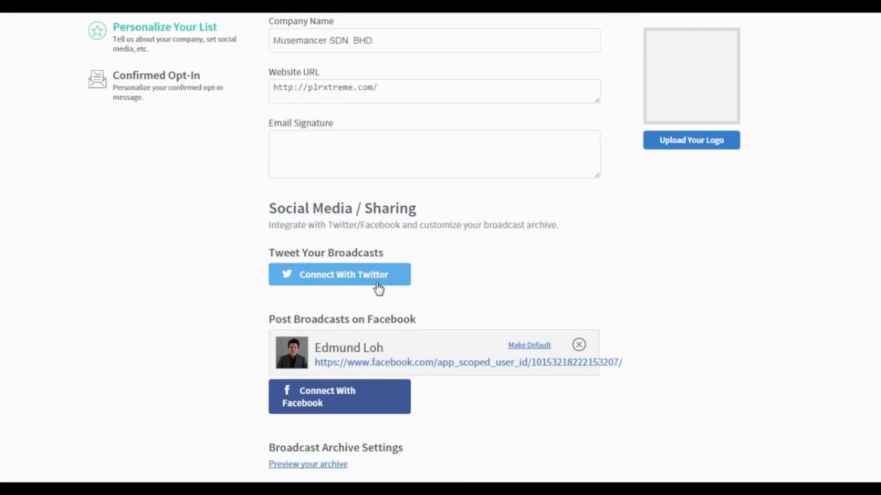
click(152, 279)
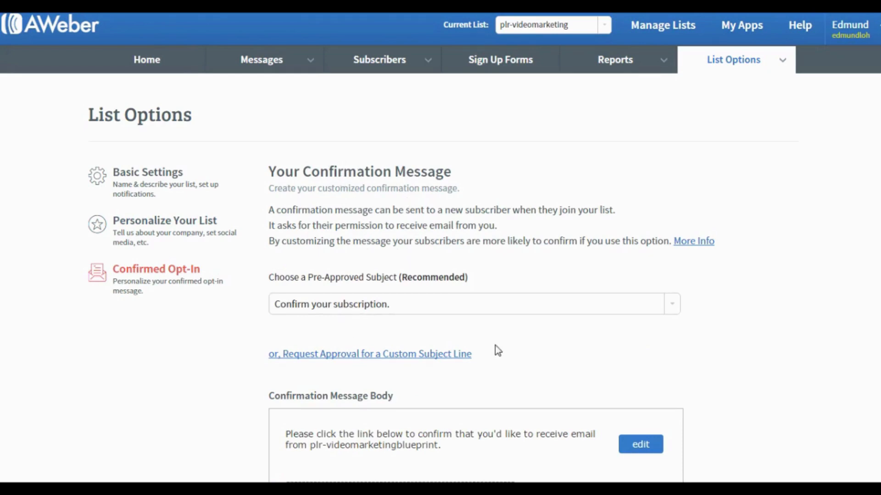
scroll(495, 351, down, 3)
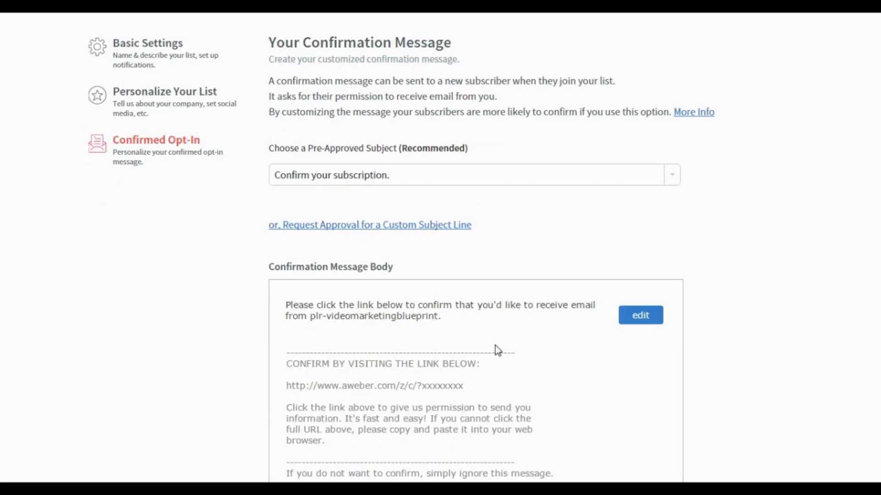
scroll(494, 346, up, 2)
scroll(494, 346, down, 5)
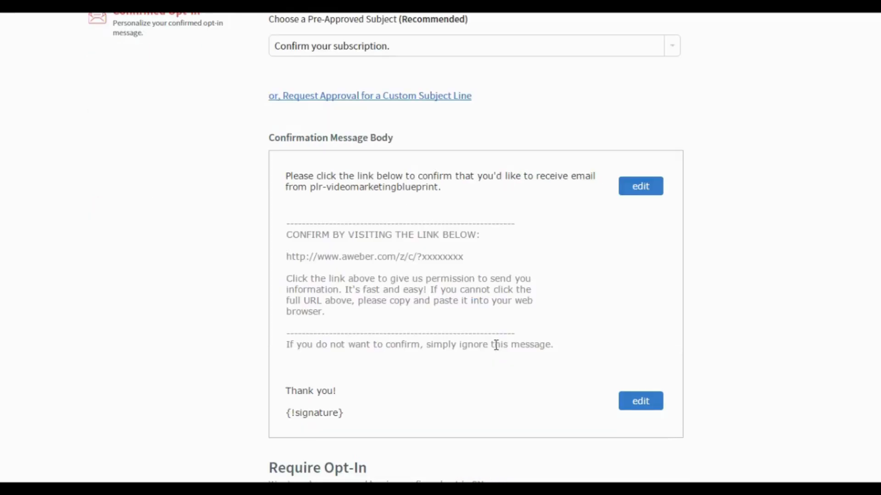
scroll(495, 346, down, 7)
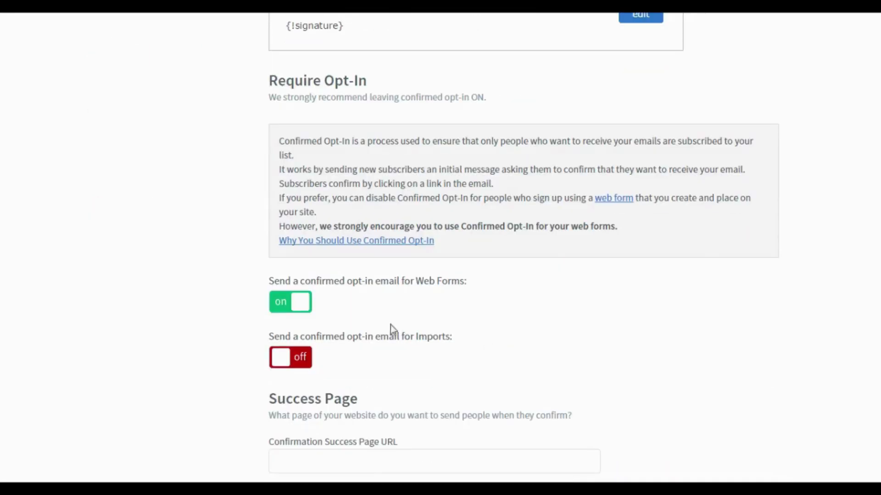
Disable the confirmed opt-in email for web forms and save the confirmed opt-in settings.
click(288, 310)
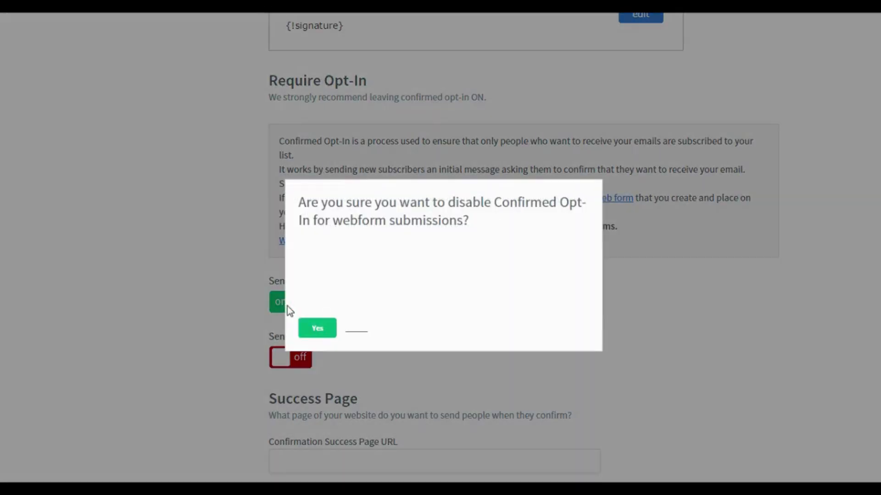
click(317, 328)
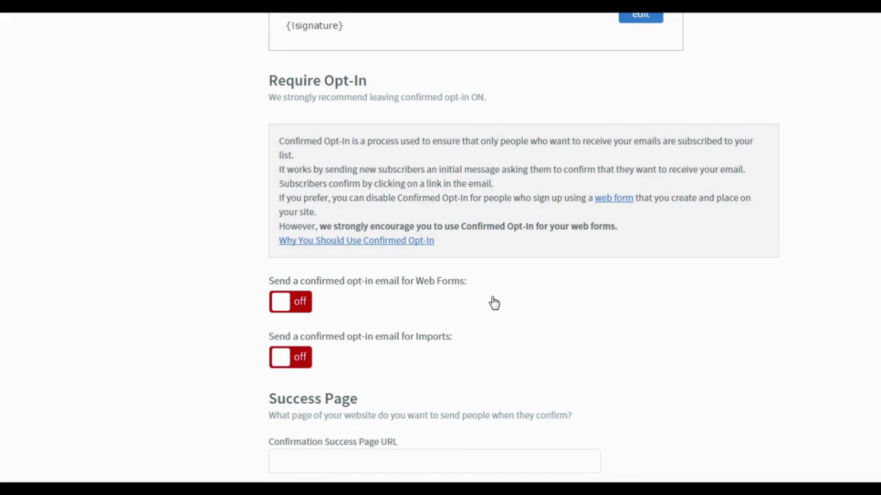
scroll(494, 302, down, 1)
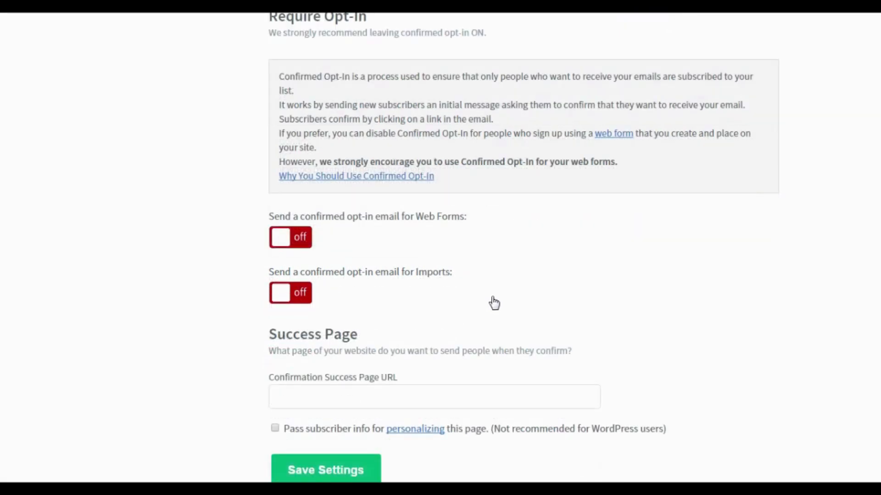
scroll(493, 303, down, 2)
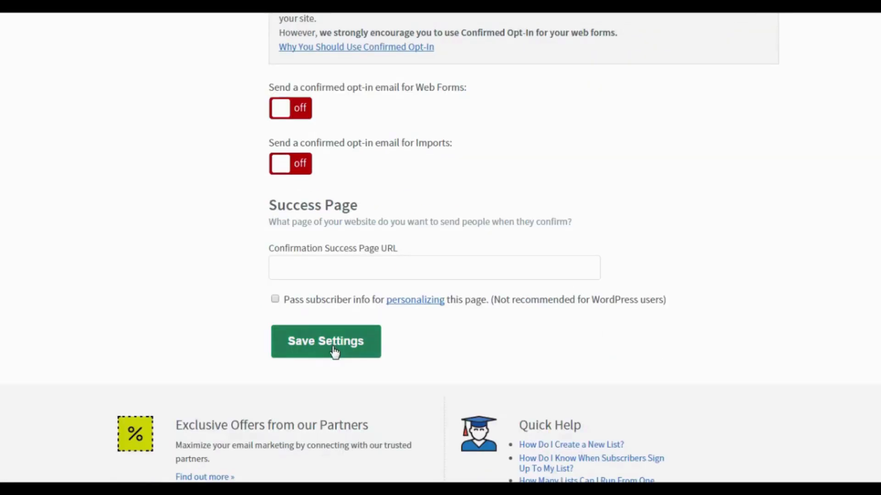
click(334, 352)
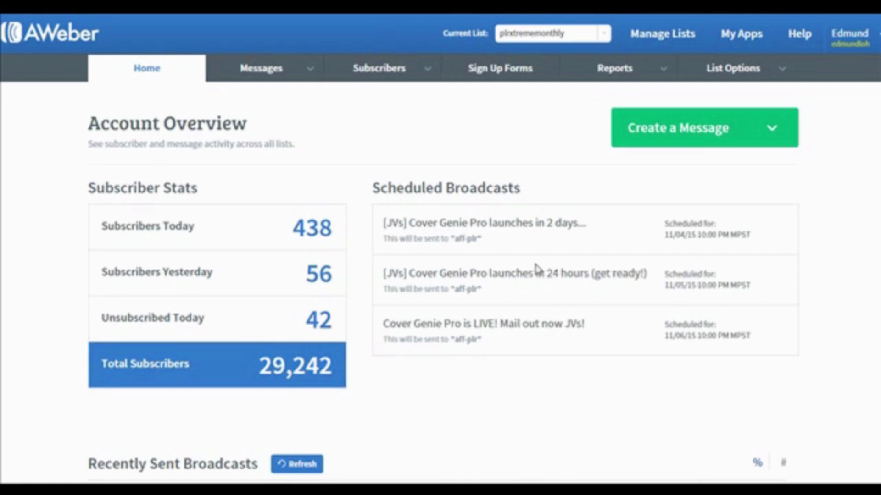
Start creating a new AWeber list and accept the prefilled company, address and sender details.
click(670, 40)
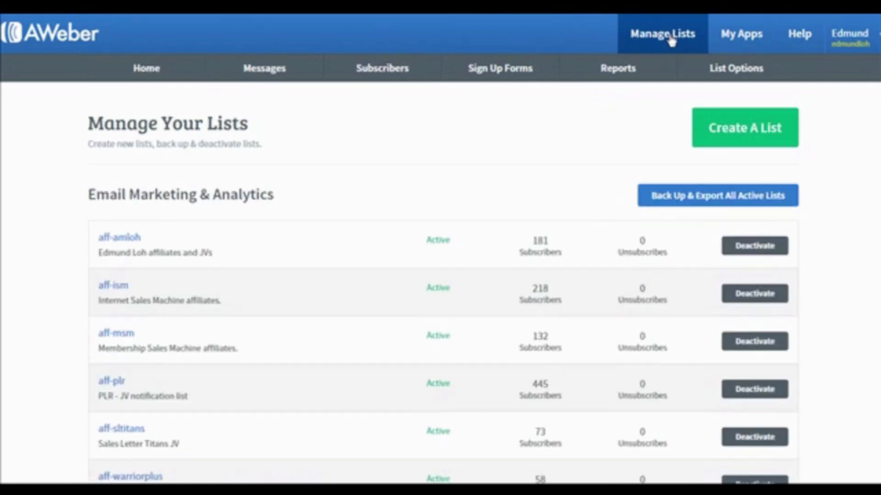
click(724, 135)
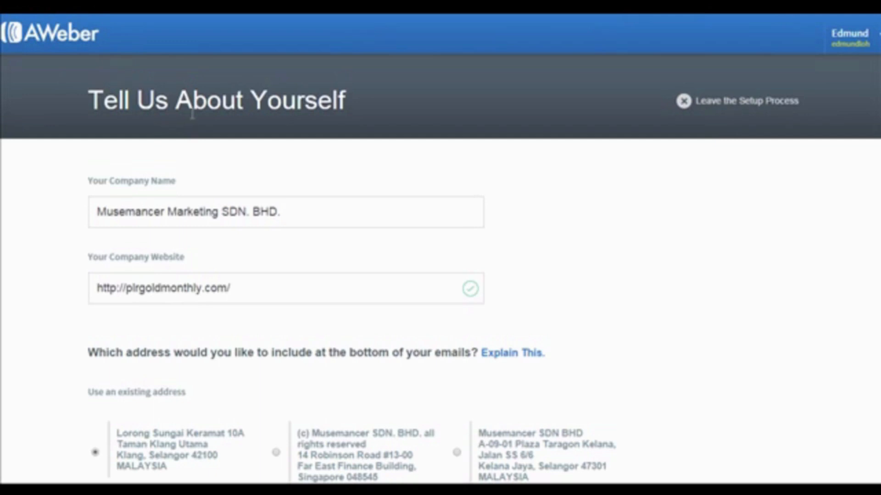
scroll(413, 224, down, 2)
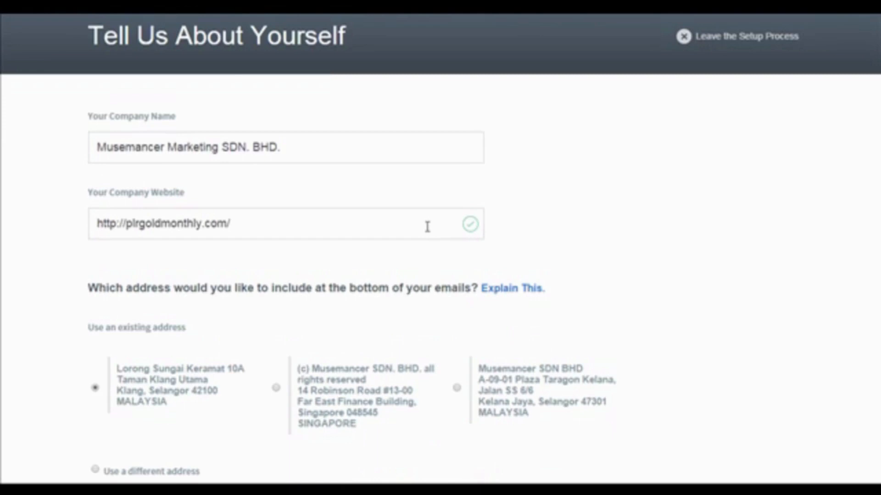
scroll(425, 228, down, 7)
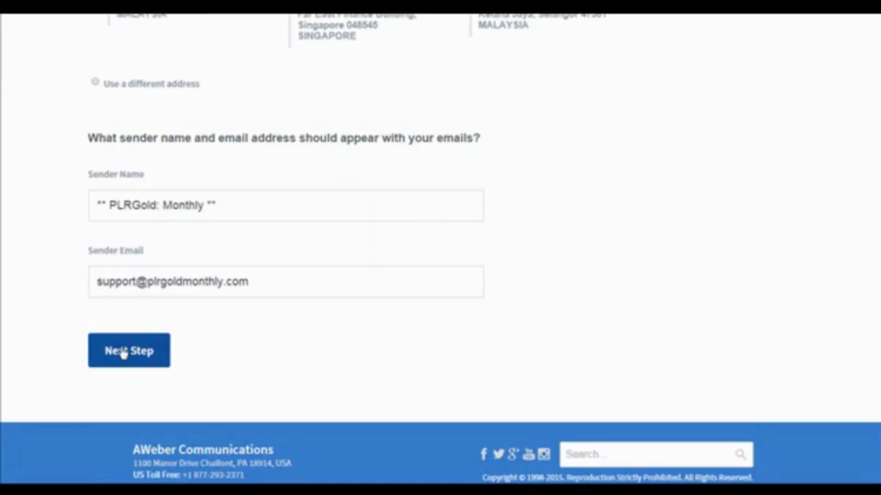
click(123, 352)
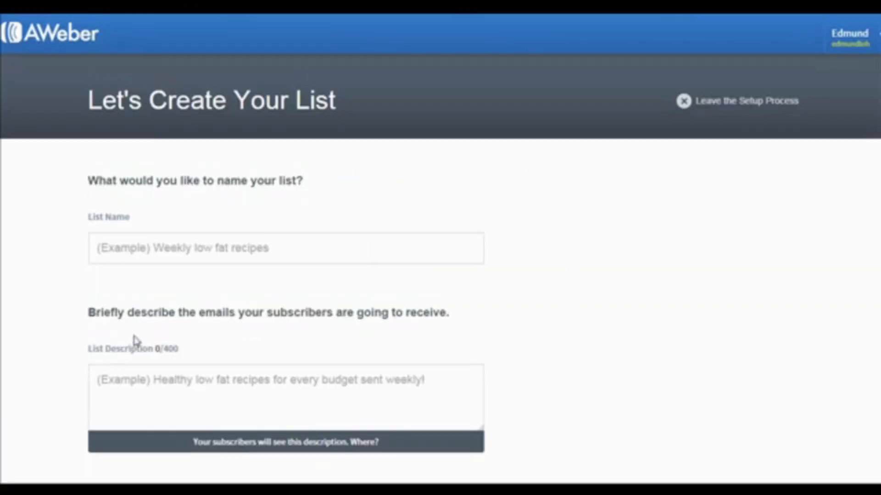
Name the new list "List Building How To", describe it as "List Building", and continue to the confirmation message.
click(211, 252)
text(List)
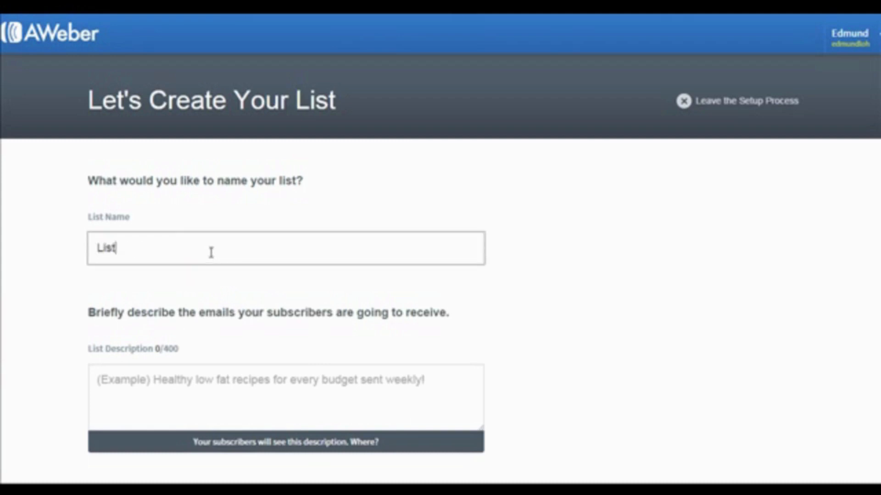
text( Building How To)
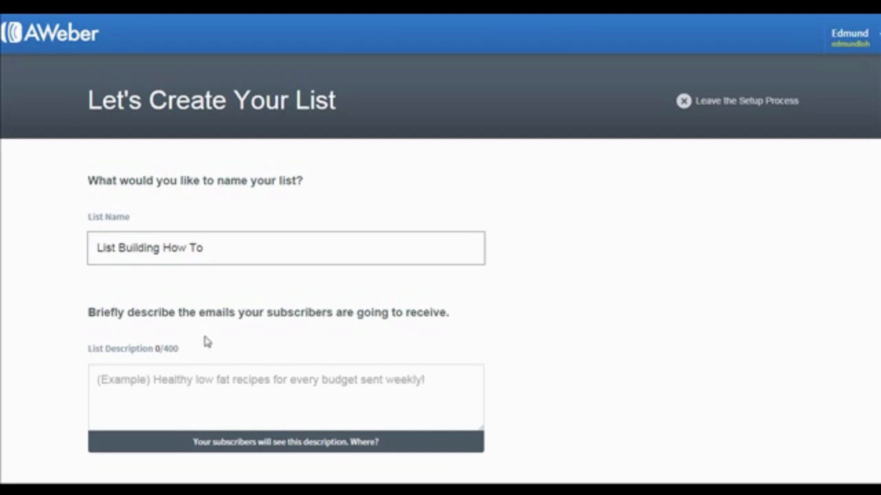
click(201, 392)
text(List )
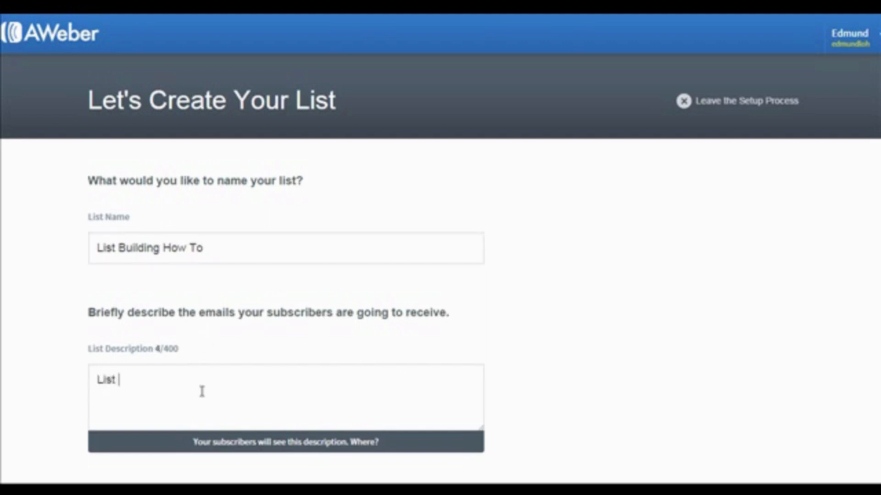
text(Building)
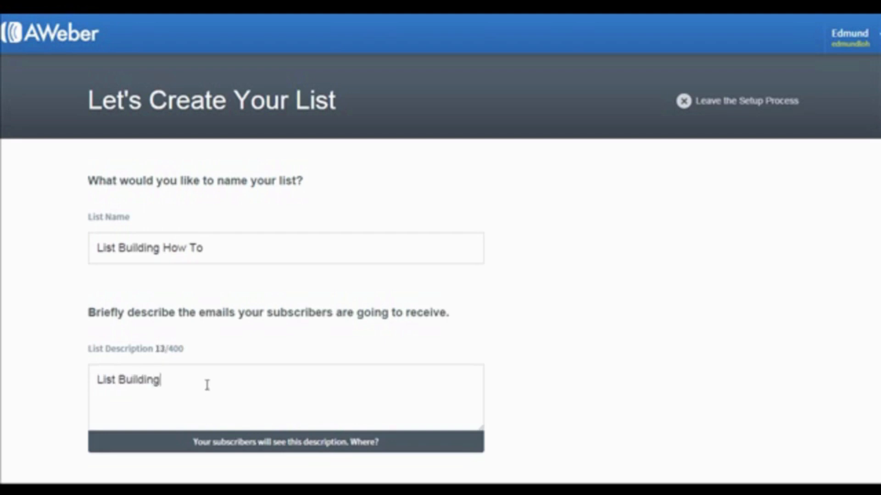
scroll(189, 447, down, 2)
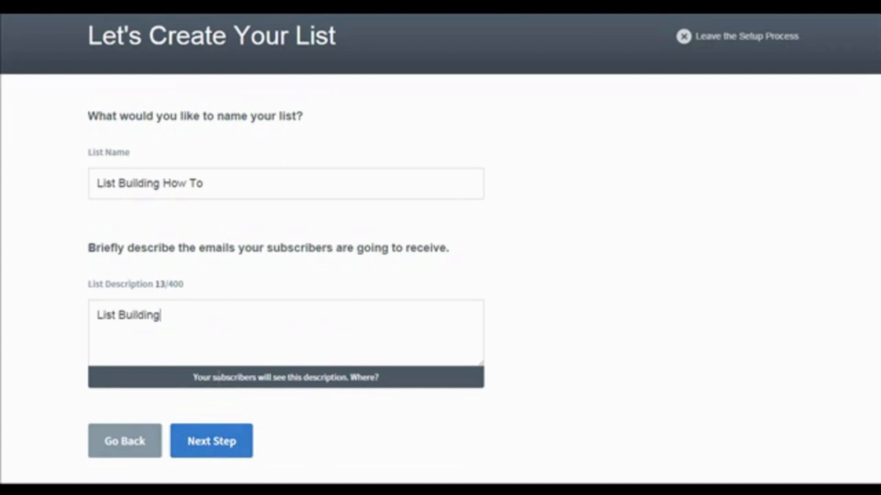
click(212, 443)
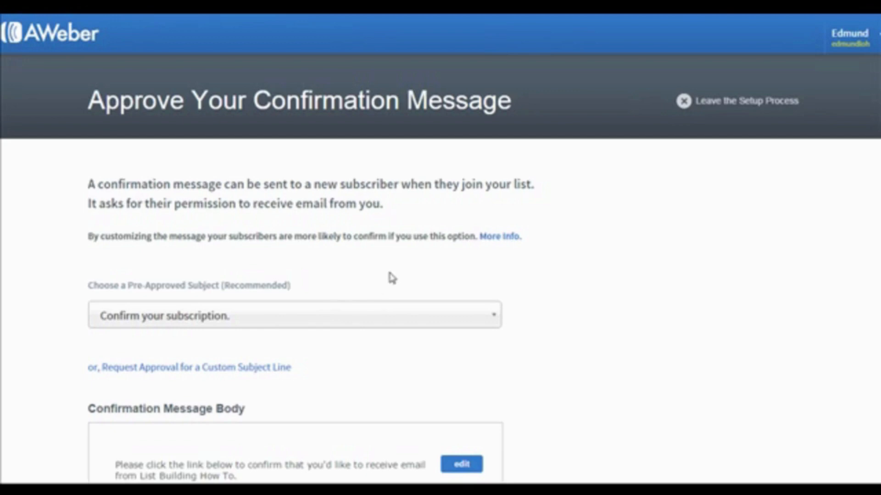
Set the confirmation subject to "Response Required: Please confirm your request for information.", approve the message and create the list.
scroll(390, 274, down, 2)
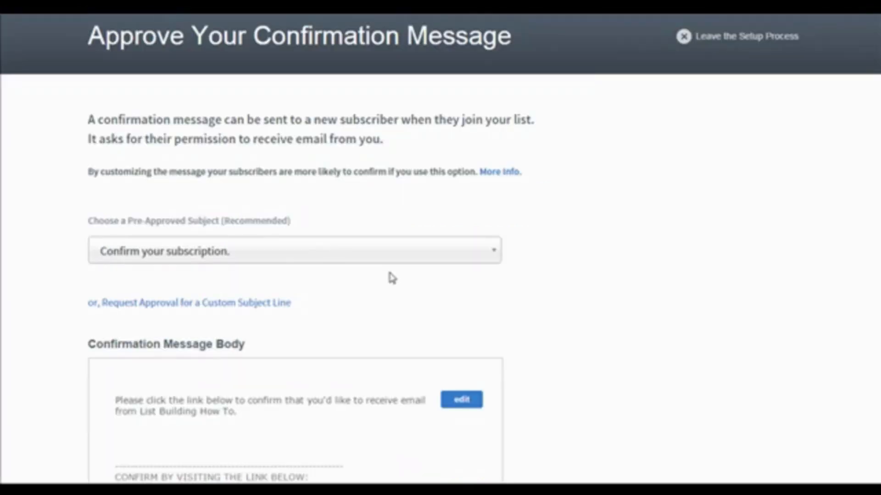
click(324, 248)
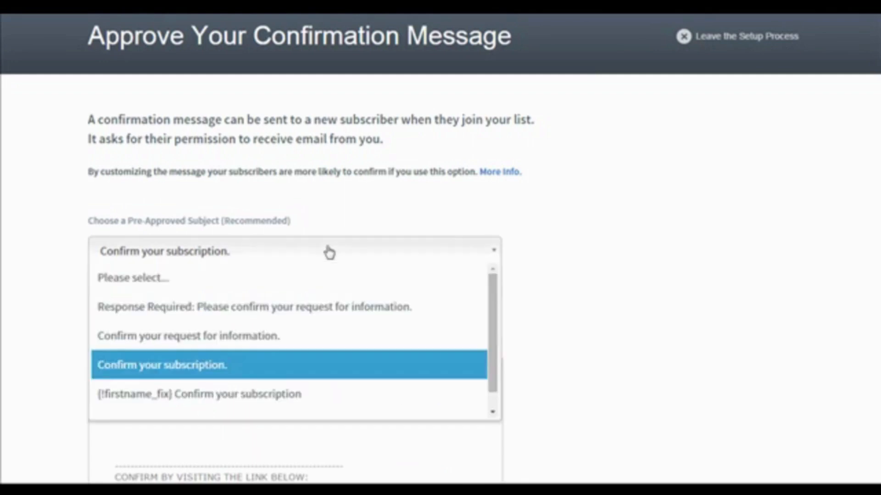
click(278, 310)
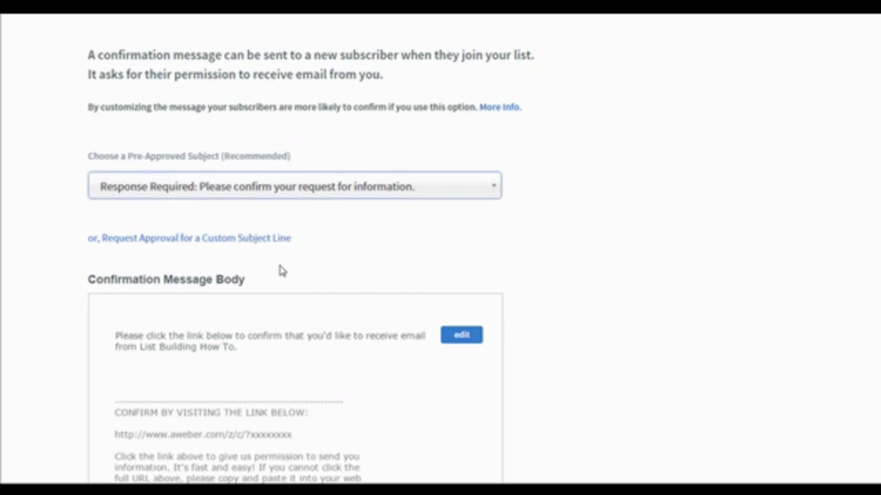
scroll(280, 268, down, 7)
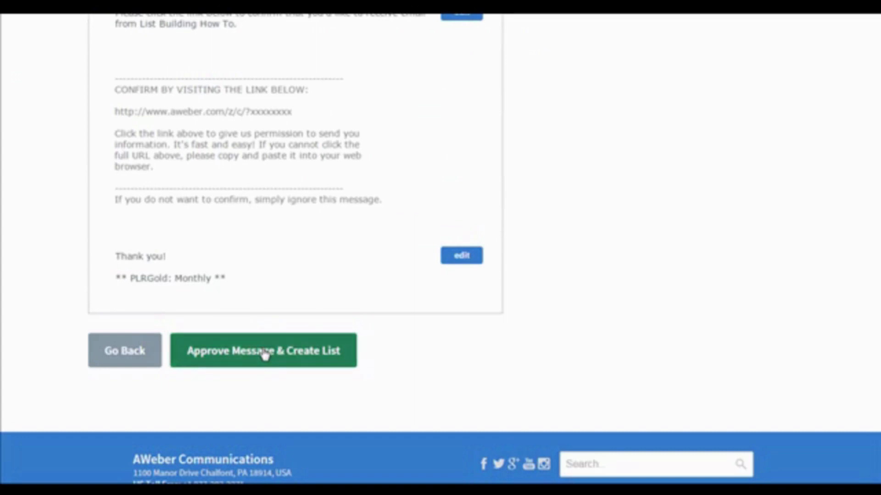
click(265, 354)
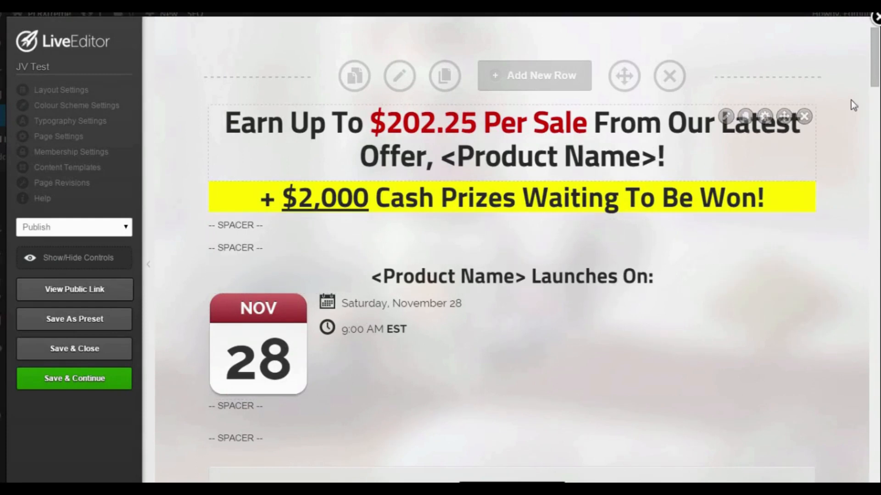
In the OptimizePress LiveEditor, examine the simple, complex and feature area layouts for a new row, and close the chooser without inserting one.
drag(874, 78, 821, 59)
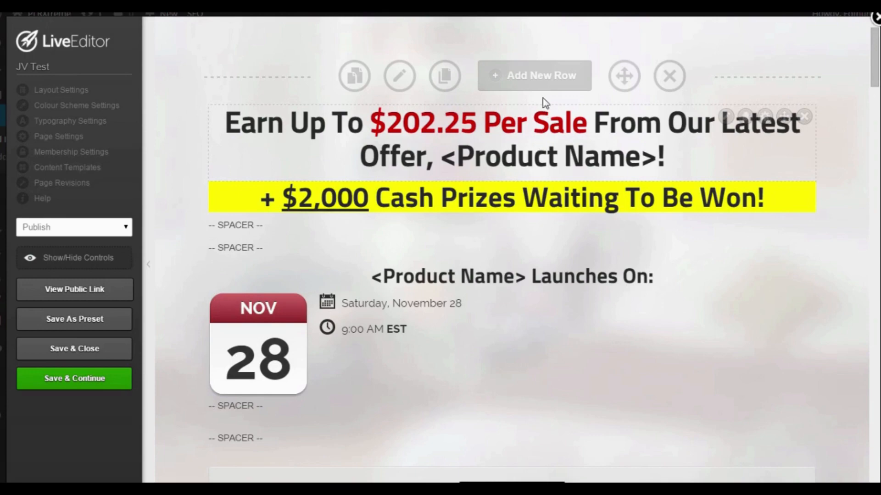
click(535, 78)
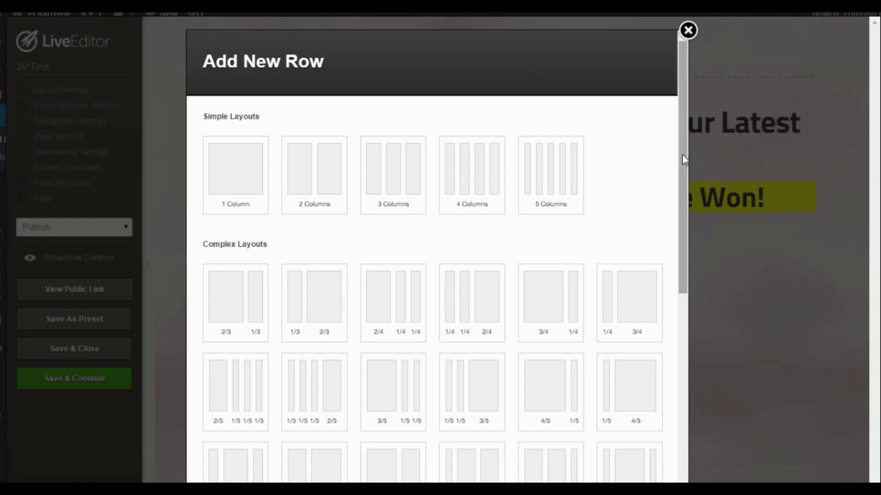
drag(681, 154, 670, 356)
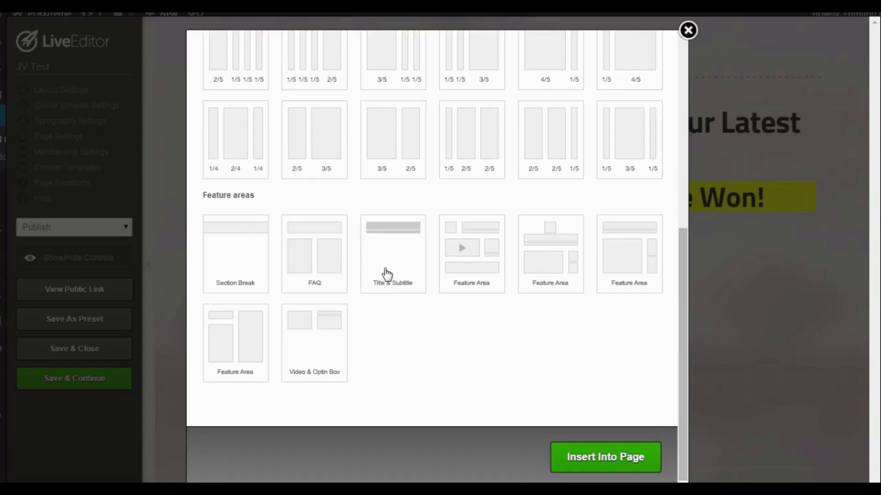
click(687, 30)
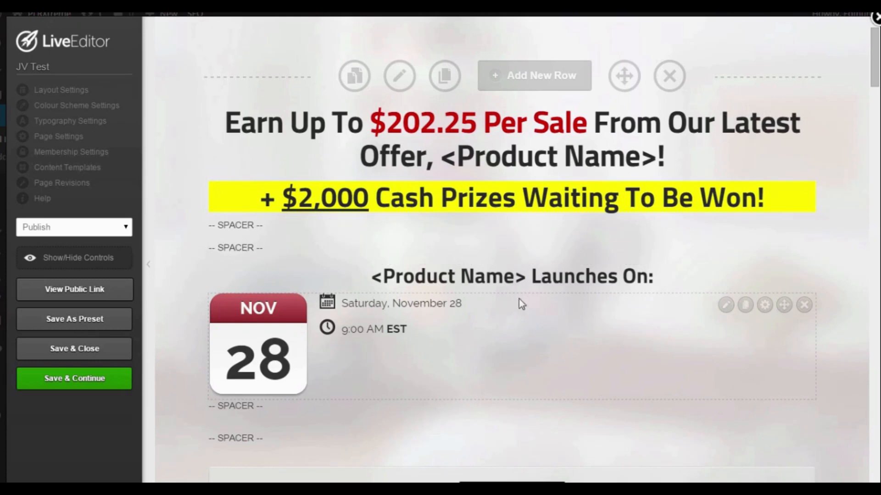
Add a Video Player element below the launch date block, finding it by searching for "video", and choose the player style.
scroll(535, 293, down, 2)
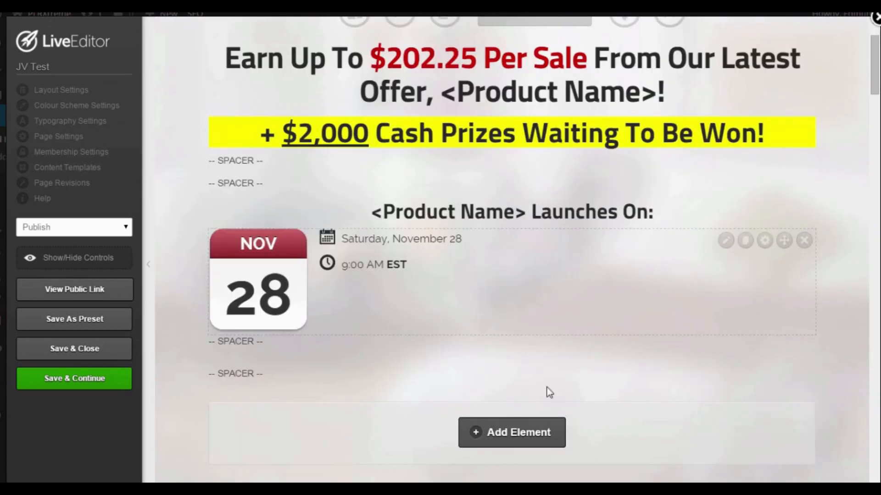
click(529, 431)
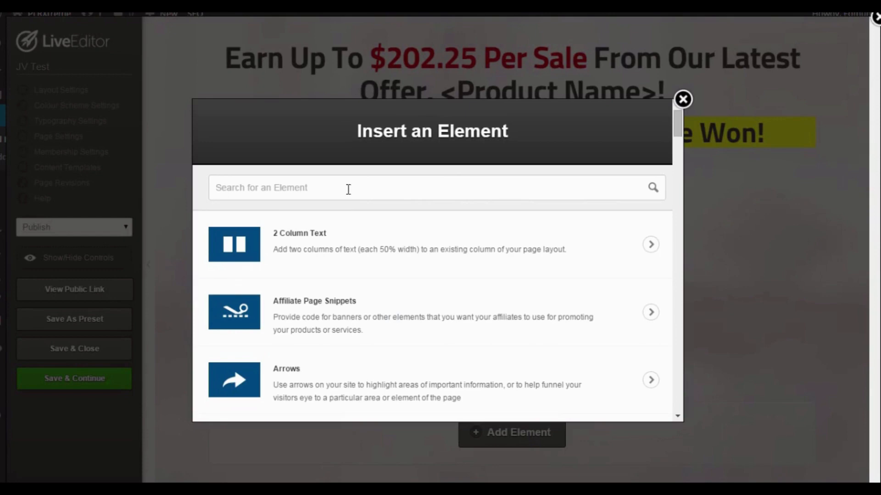
text(video)
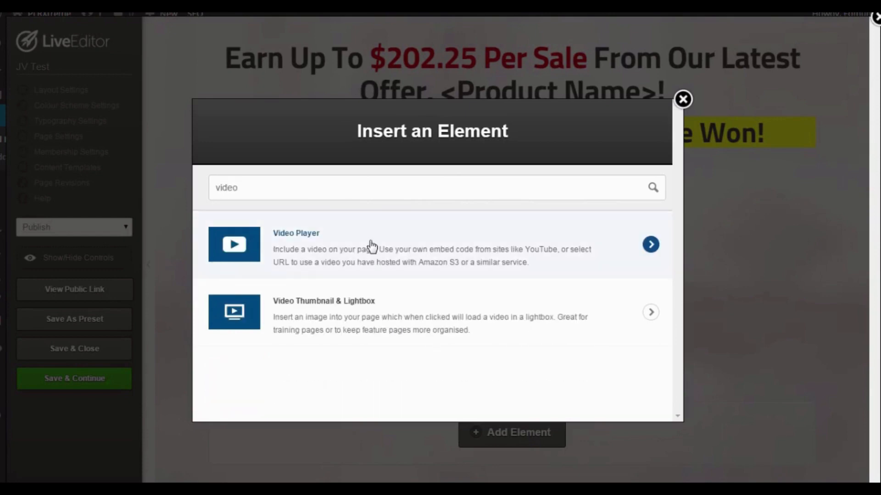
click(371, 247)
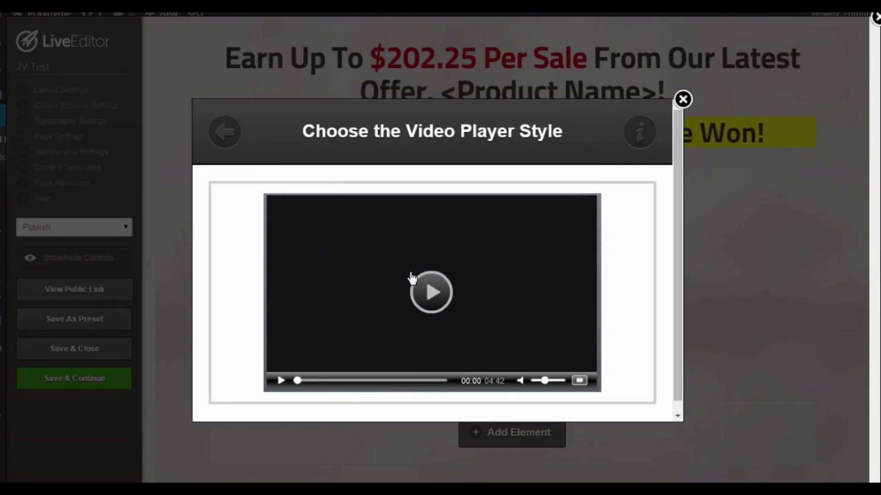
click(478, 270)
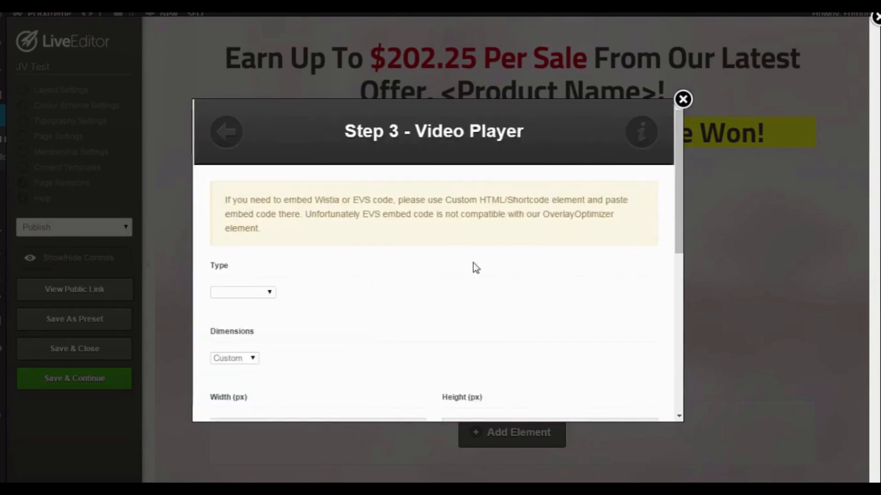
click(269, 293)
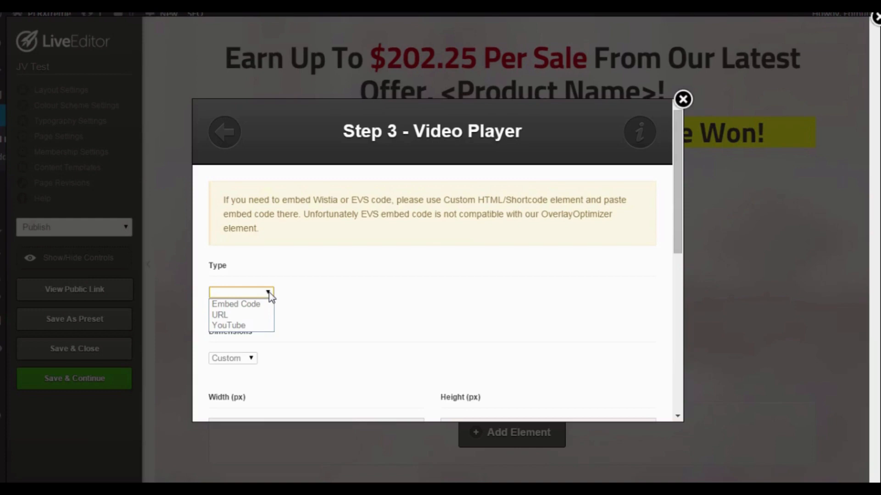
click(232, 326)
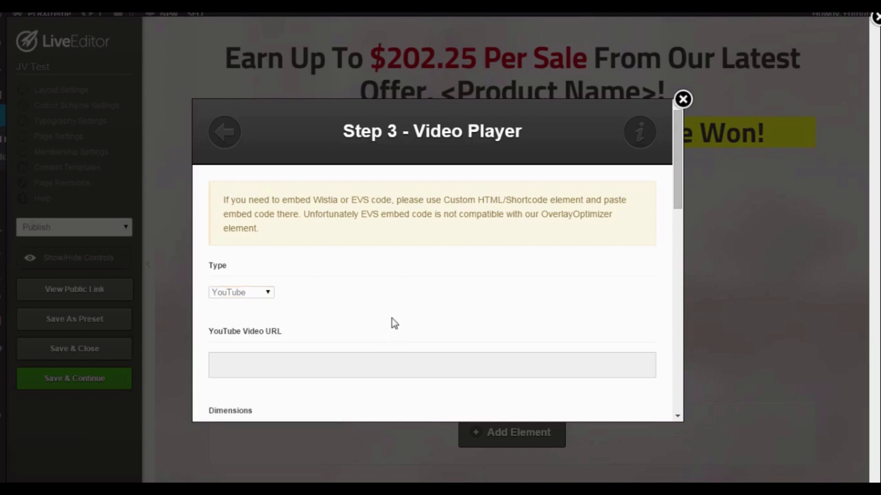
scroll(391, 321, down, 2)
click(274, 307)
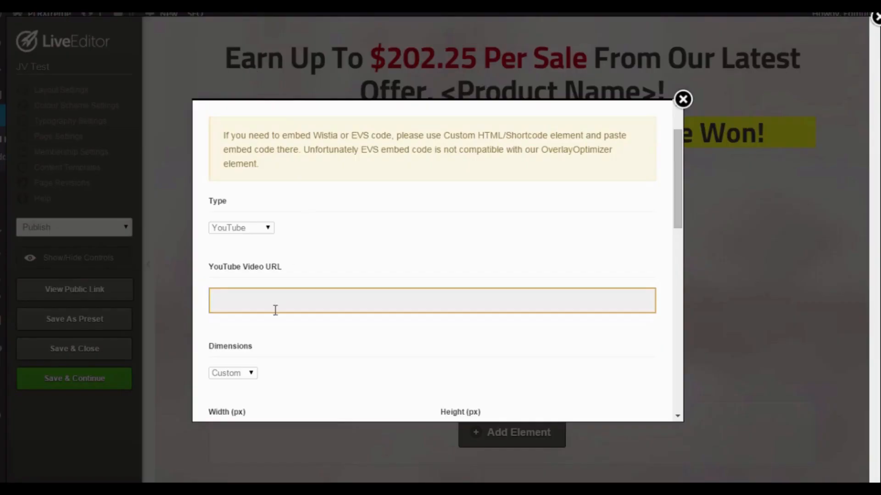
text(https://www.youtube.com/watch?v=egLtUU7Ne5M)
key(Tab)
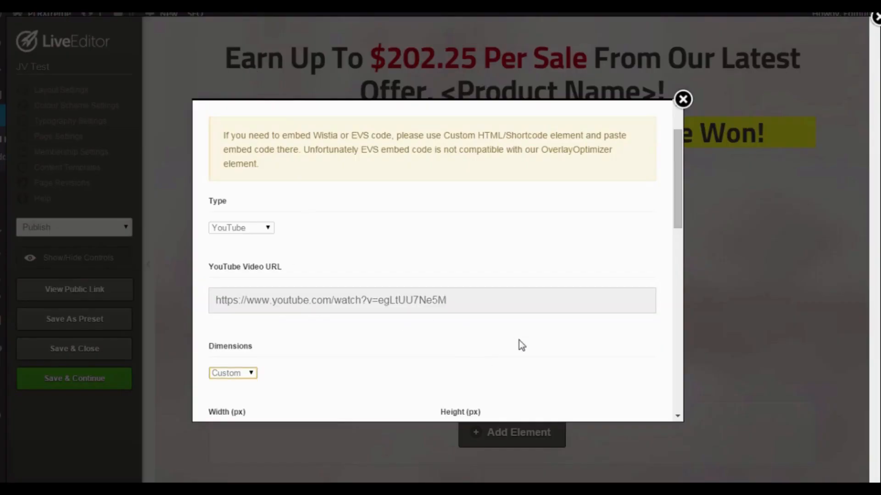
Accept the custom 560 by 315 px dimensions and center alignment, insert the video player and check it on the page.
scroll(477, 342, down, 3)
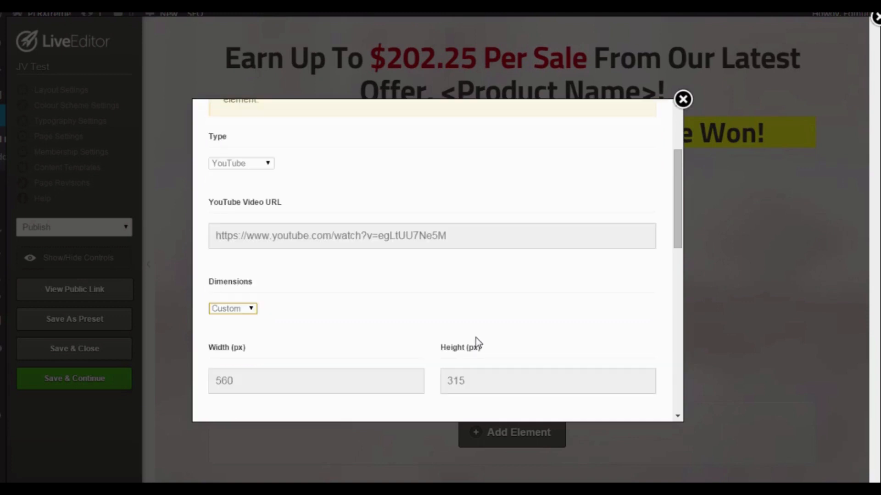
scroll(449, 275, down, 9)
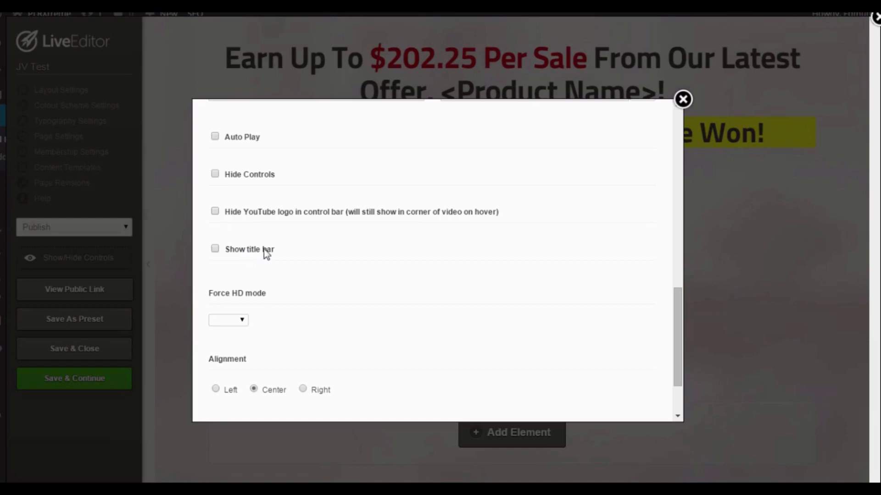
scroll(359, 255, down, 2)
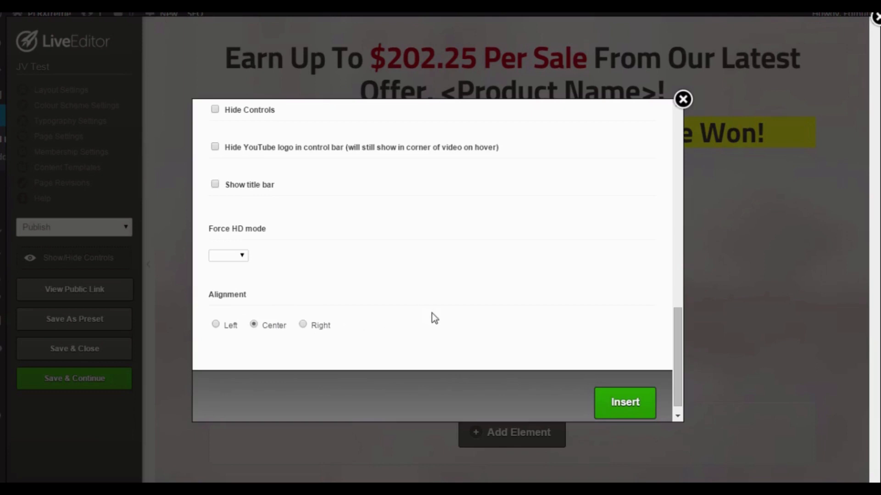
click(632, 412)
scroll(624, 341, down, 2)
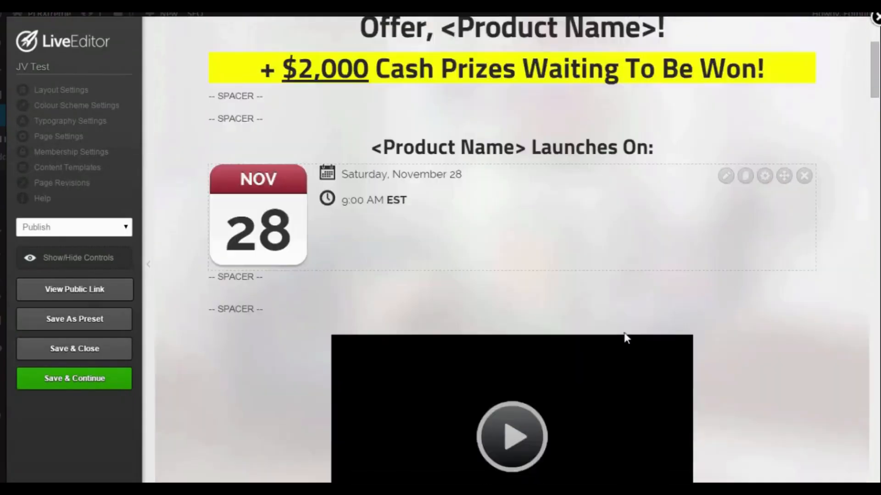
scroll(625, 338, down, 3)
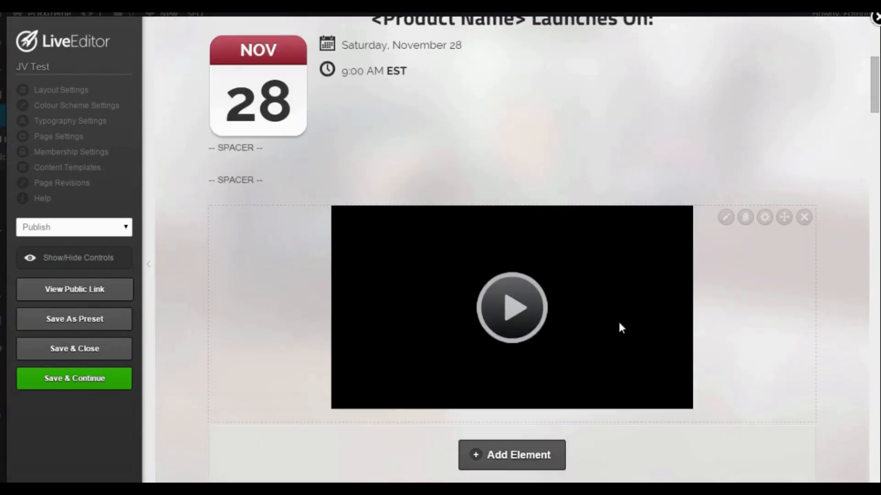
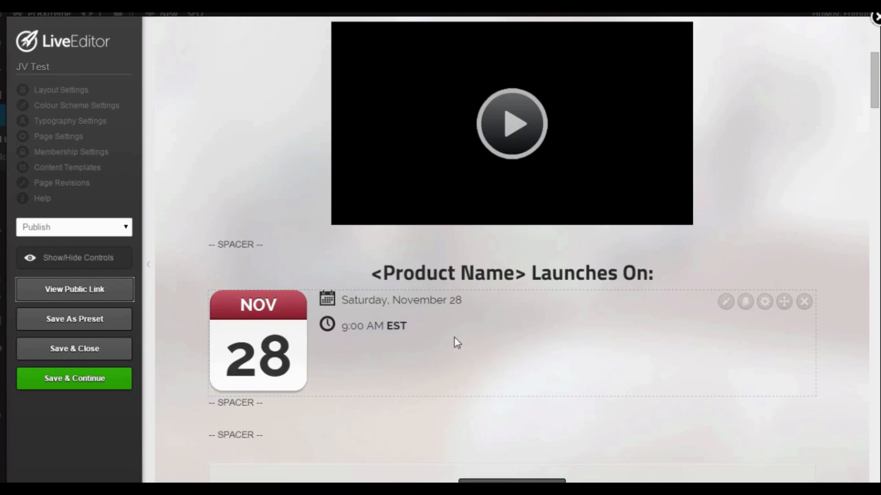
Insert a new row above the private label rights section, using the Feature Area layout with a centered icon over the title and content columns.
scroll(505, 298, down, 4)
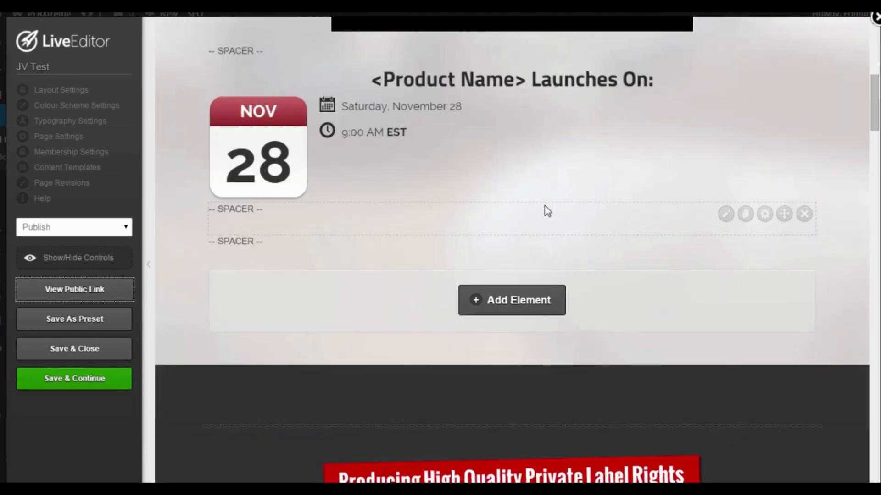
scroll(545, 211, down, 1)
scroll(534, 308, down, 1)
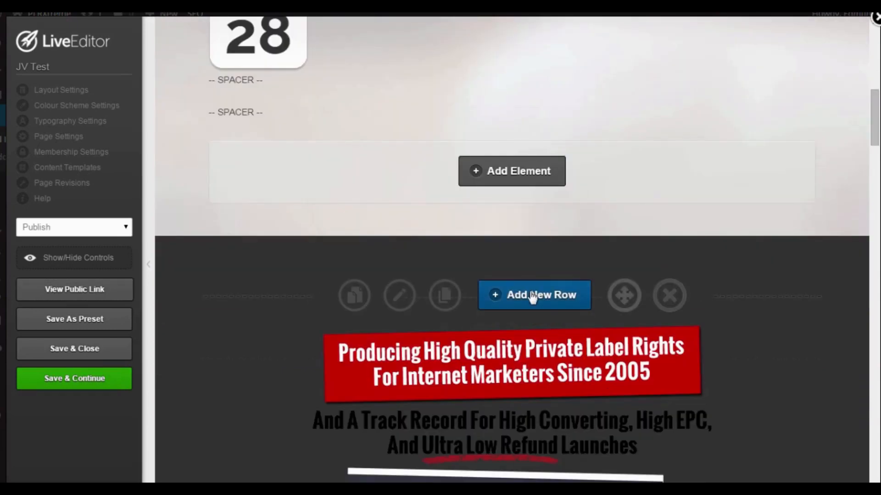
click(532, 296)
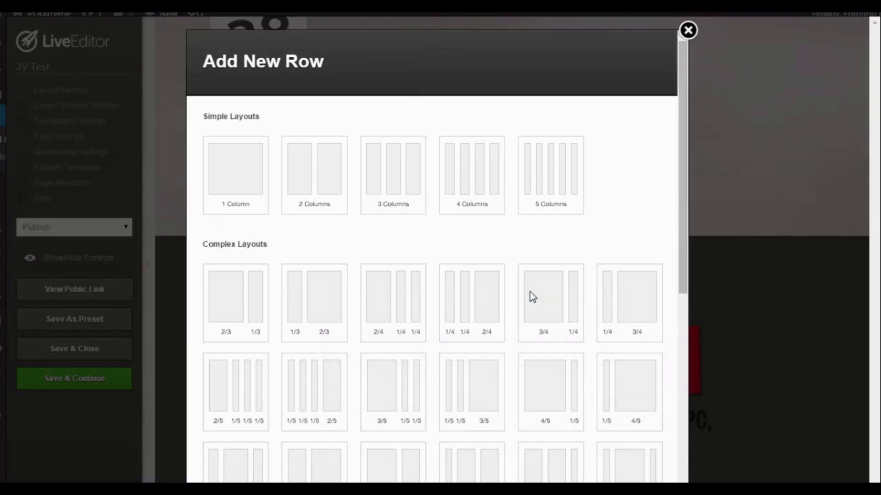
scroll(604, 202, down, 7)
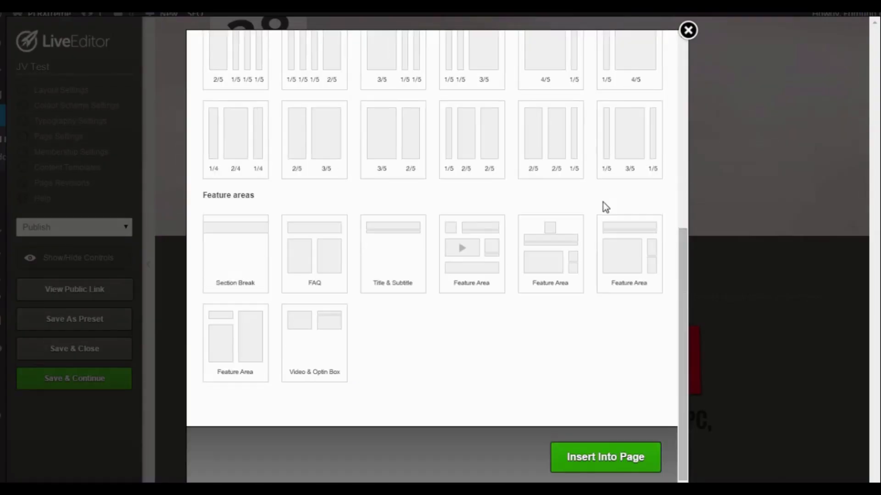
click(540, 250)
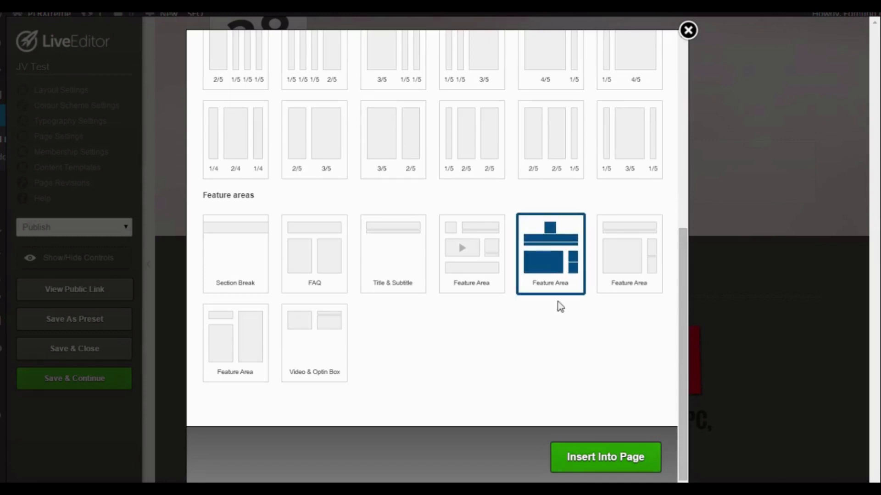
click(590, 462)
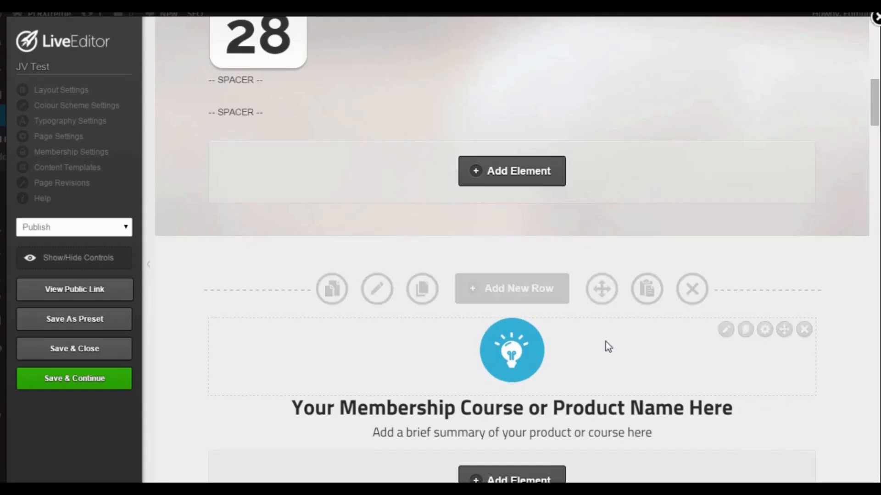
Move the private label rights track record image from the dark row into the wide column of the new feature area, beside the Welcome text.
scroll(695, 344, down, 4)
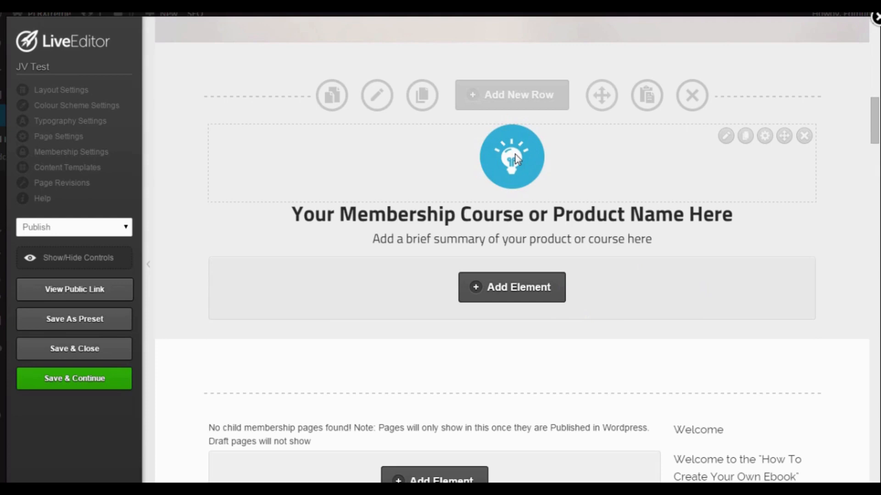
scroll(594, 299, down, 3)
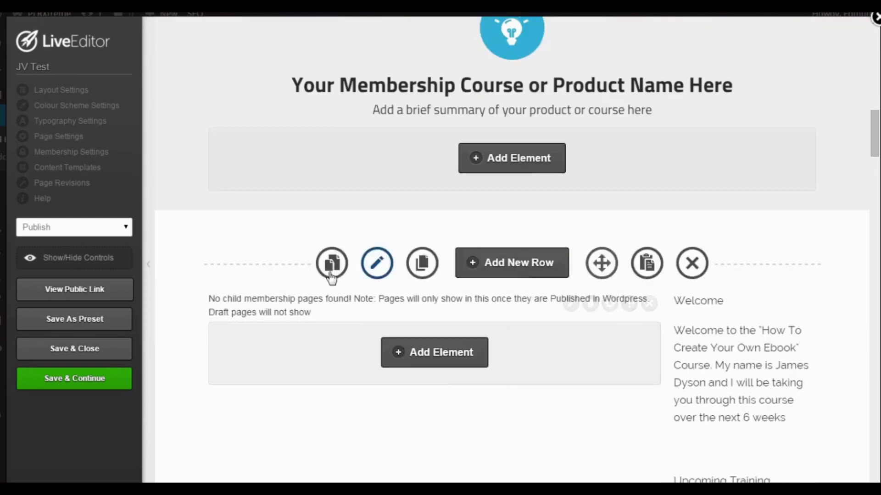
scroll(811, 290, down, 4)
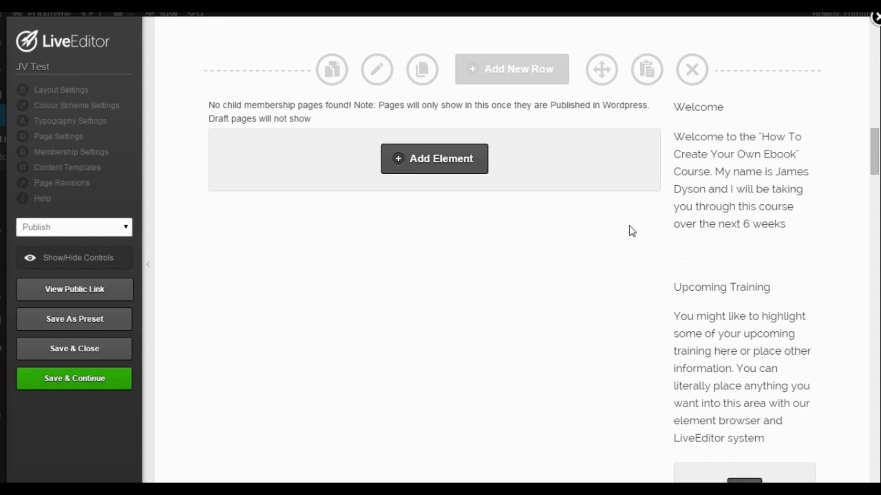
scroll(630, 231, down, 1)
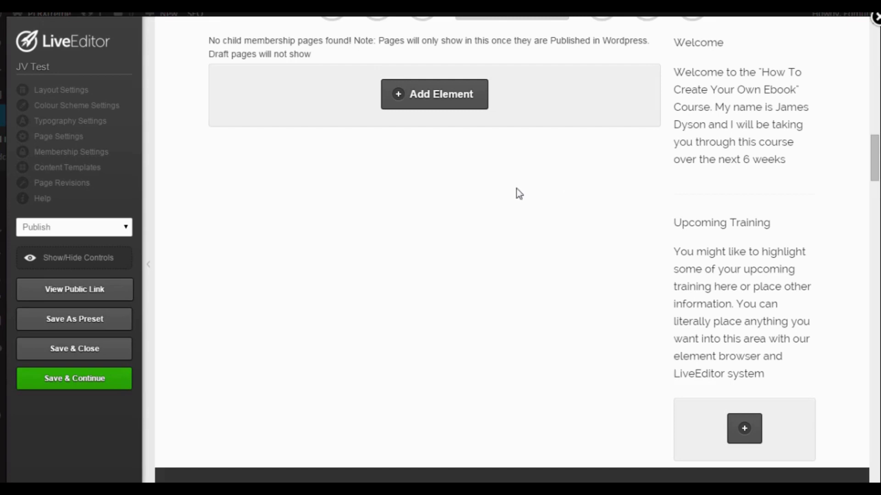
scroll(515, 194, down, 10)
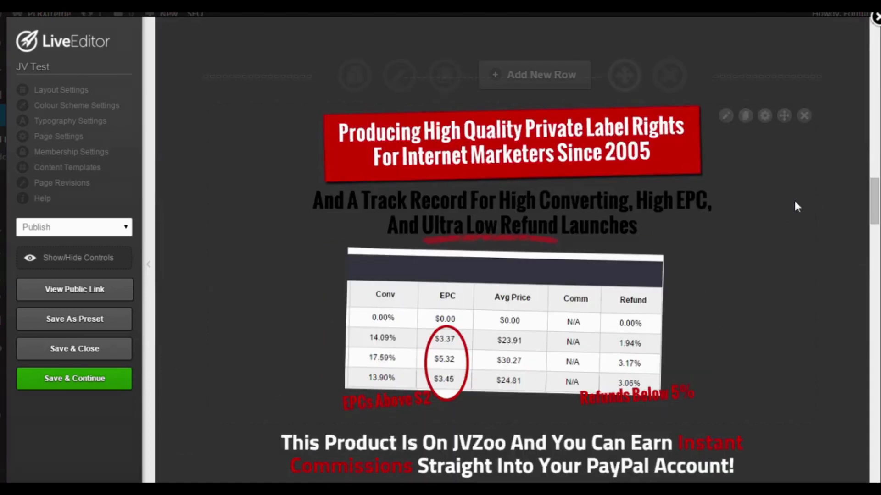
scroll(789, 229, up, 4)
drag(786, 311, 607, 163)
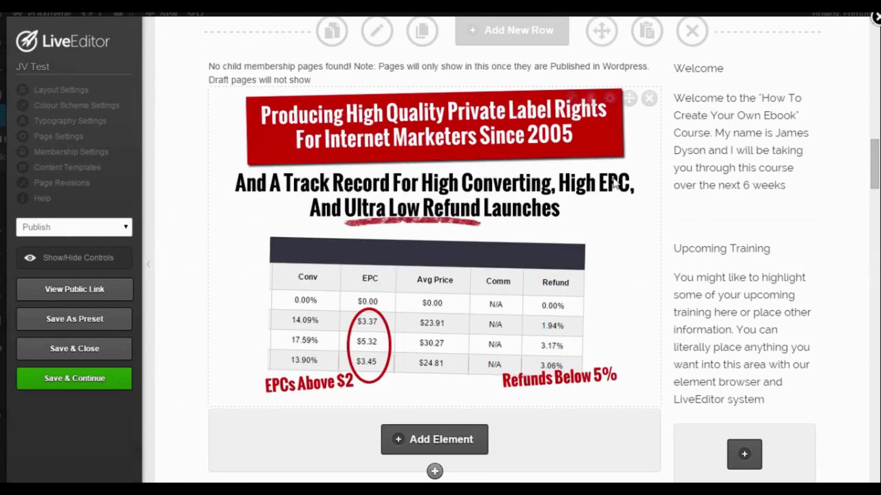
Delete the November 28 calendar date and time element below the product launch headline and confirm its removal.
scroll(587, 211, up, 12)
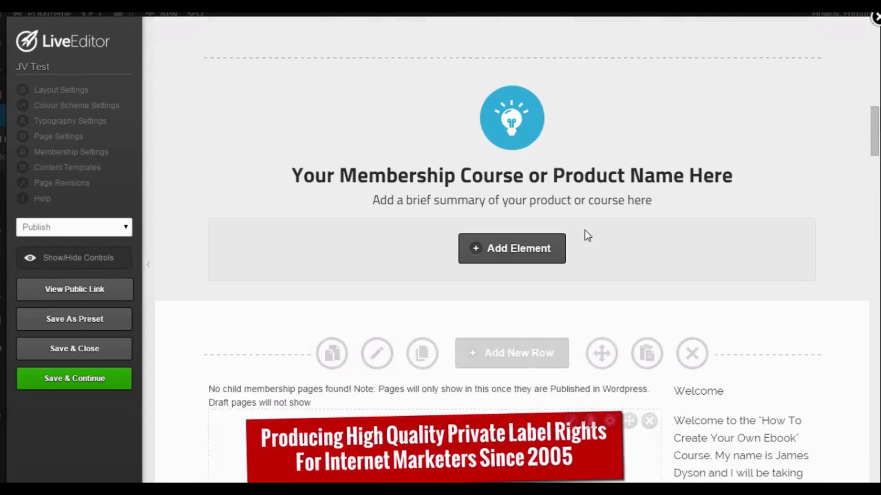
scroll(590, 294, up, 3)
scroll(591, 299, down, 7)
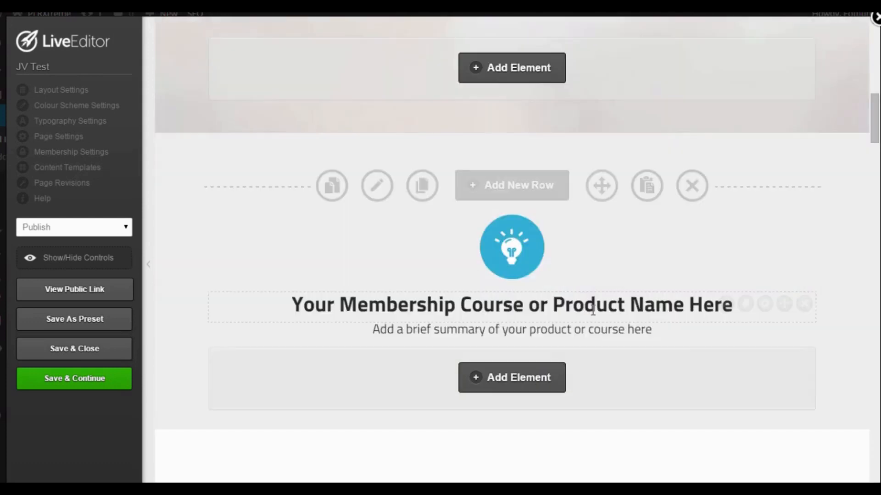
scroll(594, 311, up, 1)
scroll(591, 312, up, 5)
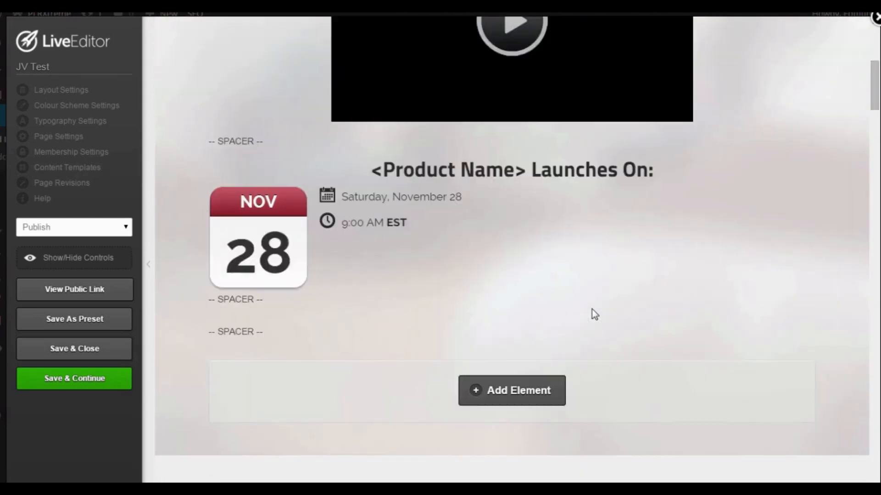
scroll(585, 319, up, 1)
scroll(583, 326, down, 1)
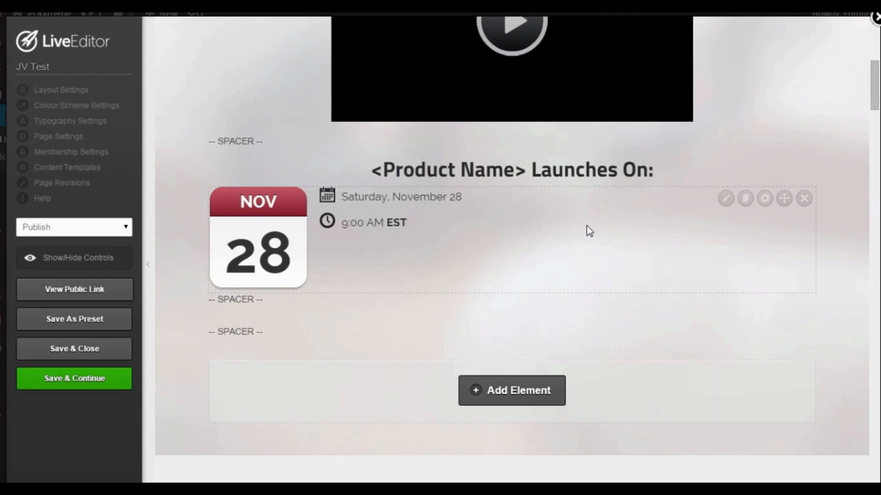
click(805, 200)
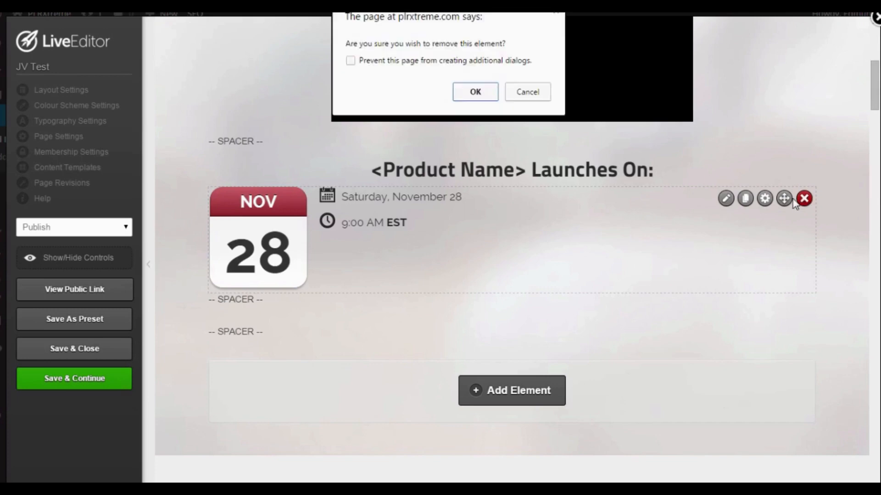
click(475, 92)
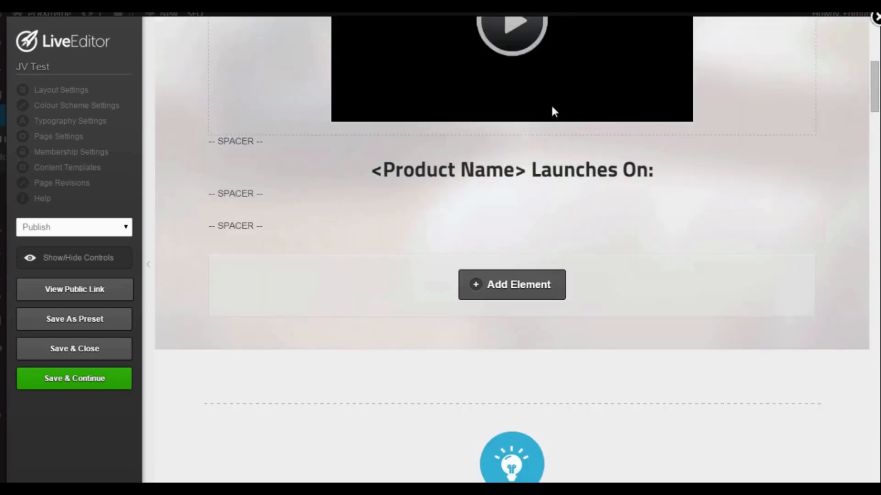
Start adding a Countdown Timer element below the launch headline's spacers, finding it by searching for "count".
click(497, 291)
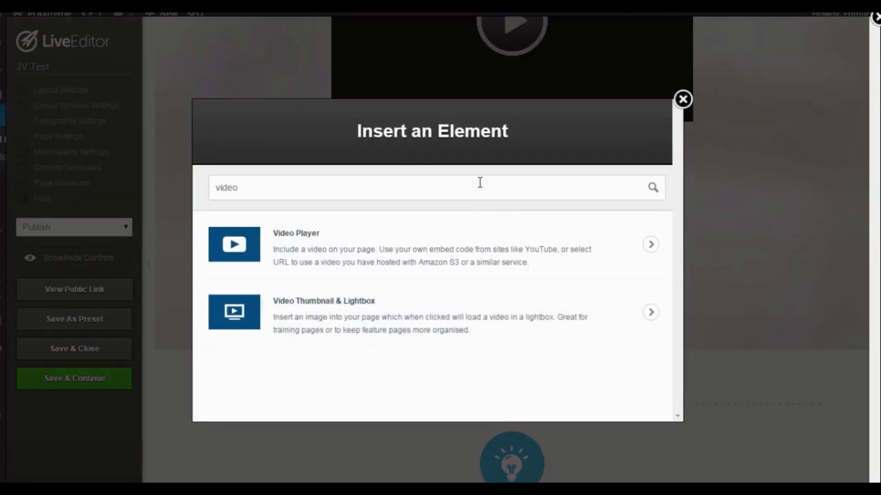
key(BackSpace)
key(BackSpace)
key(BackSpace)
key(BackSpace)
key(BackSpace)
text(co)
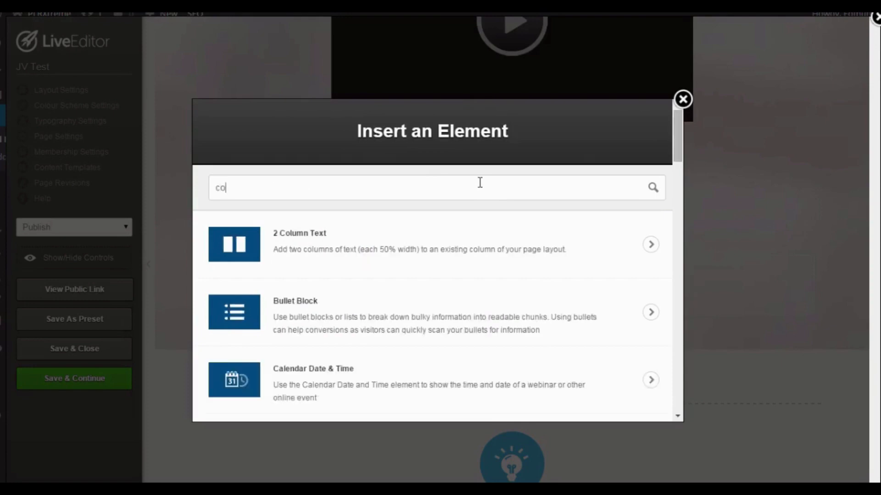
text(unt)
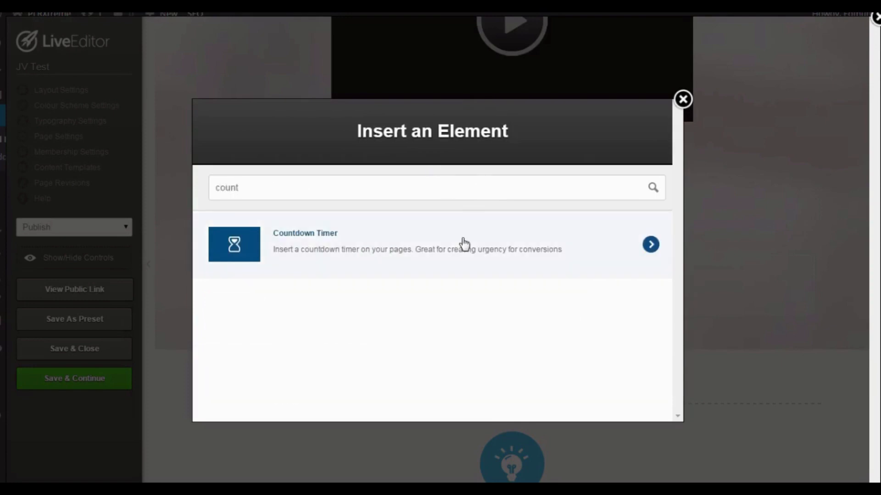
click(463, 243)
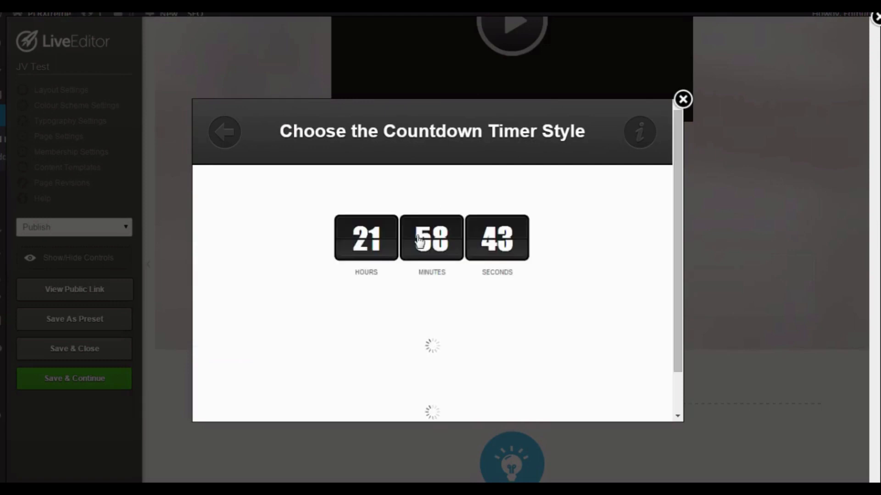
Compare the available countdown timer styles and choose the black flip-clock design with labels under the digits.
scroll(584, 240, down, 3)
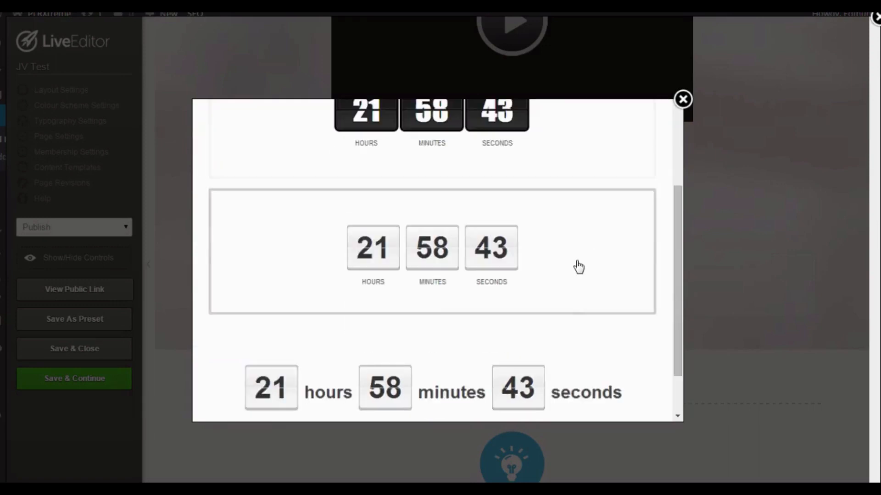
scroll(551, 238, up, 1)
scroll(531, 283, down, 2)
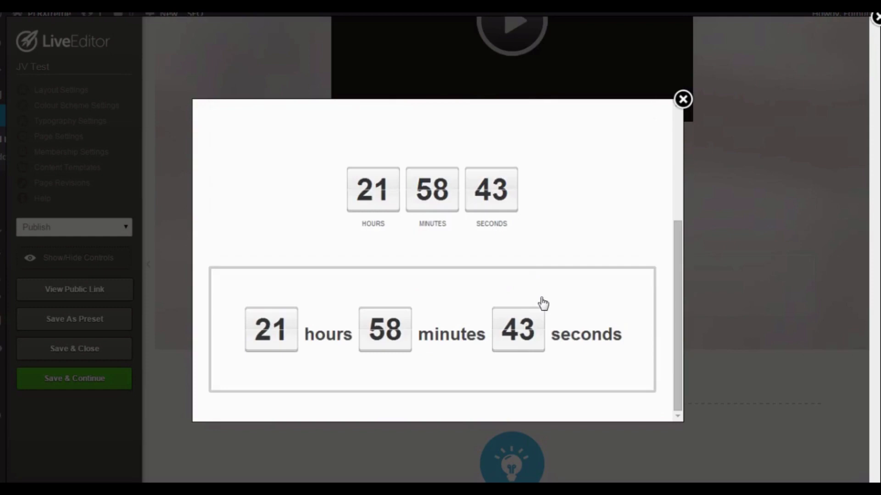
scroll(543, 304, up, 4)
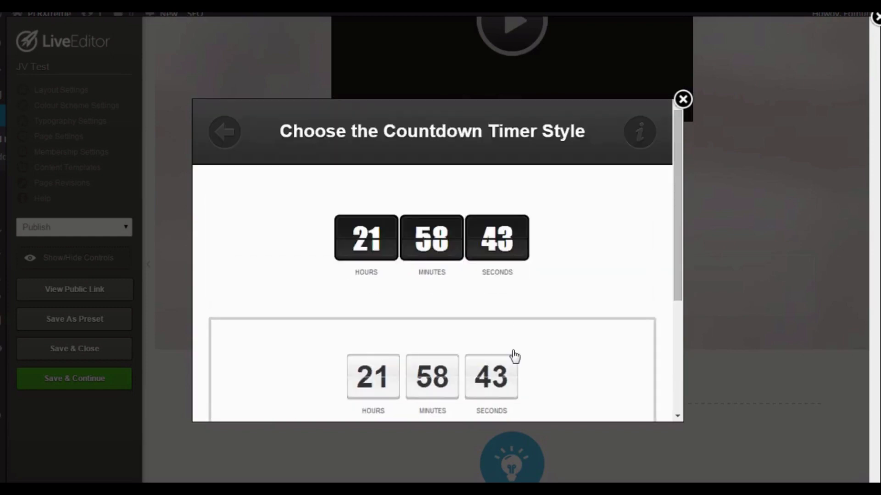
click(553, 276)
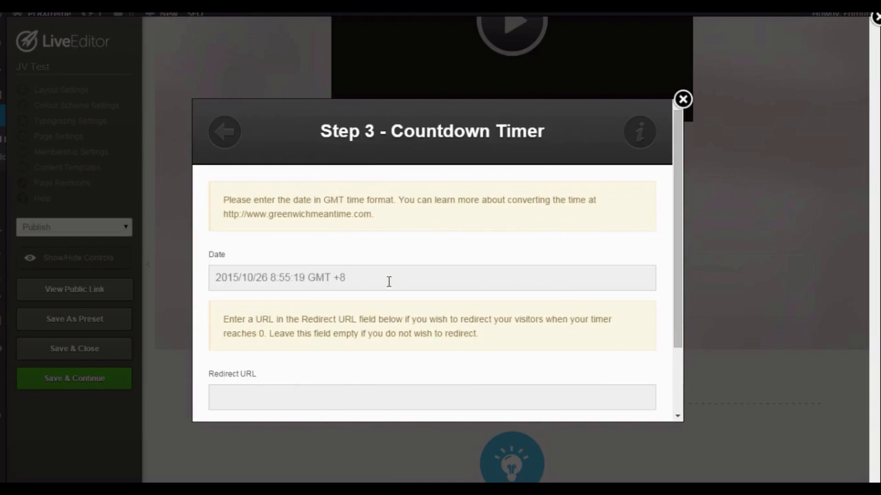
Set the countdown date to 2015/10/27 8:55:19 GMT +8, leave the redirect URL empty, insert the timer and check it on the page.
scroll(387, 279, down, 2)
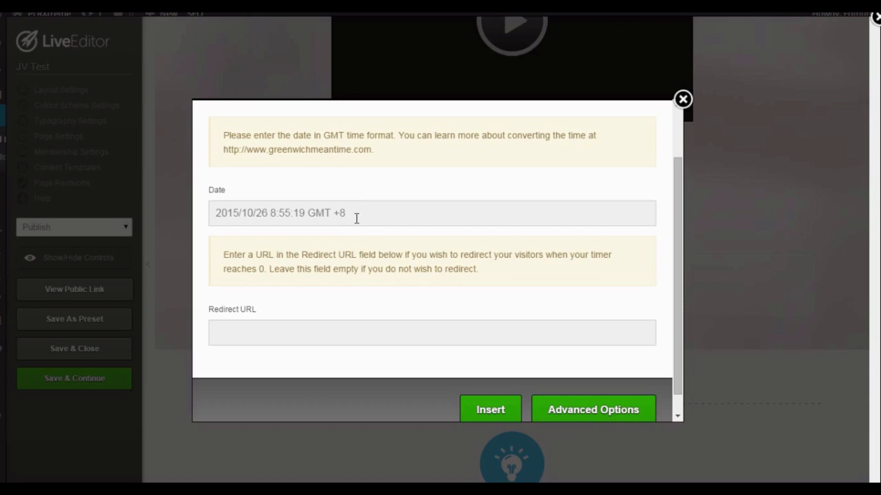
scroll(348, 312, down, 1)
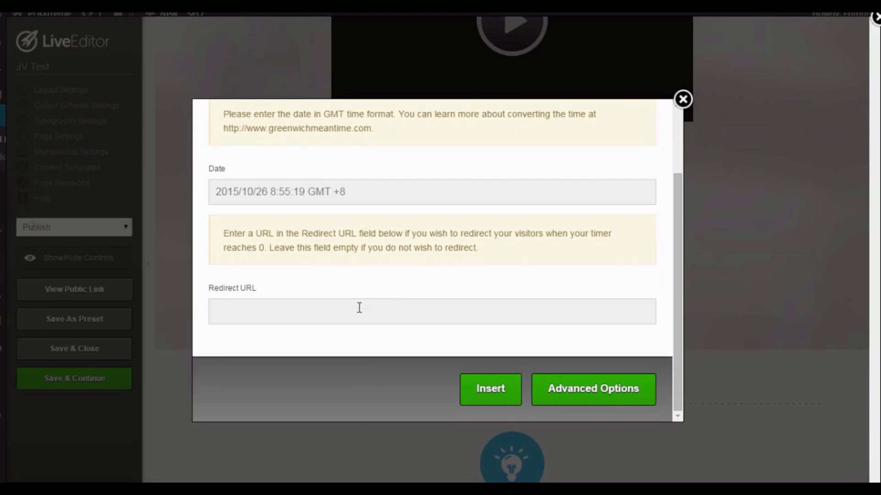
click(269, 193)
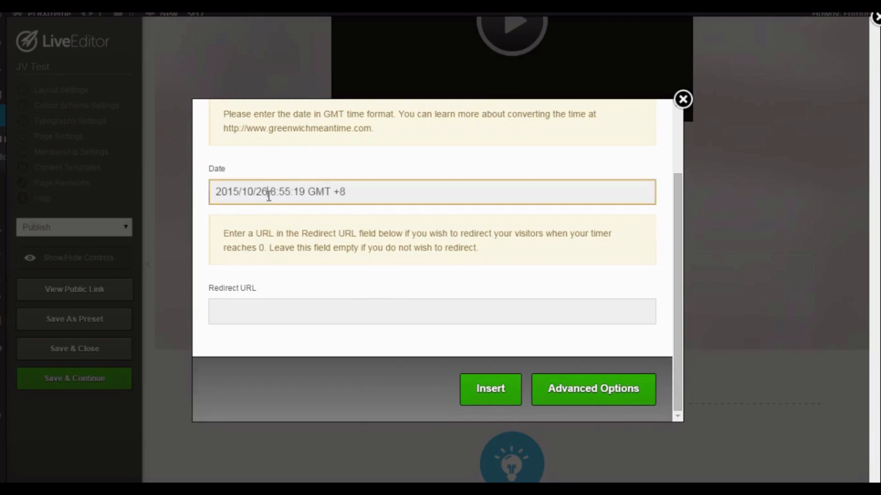
key(BackSpace)
text(7)
click(490, 393)
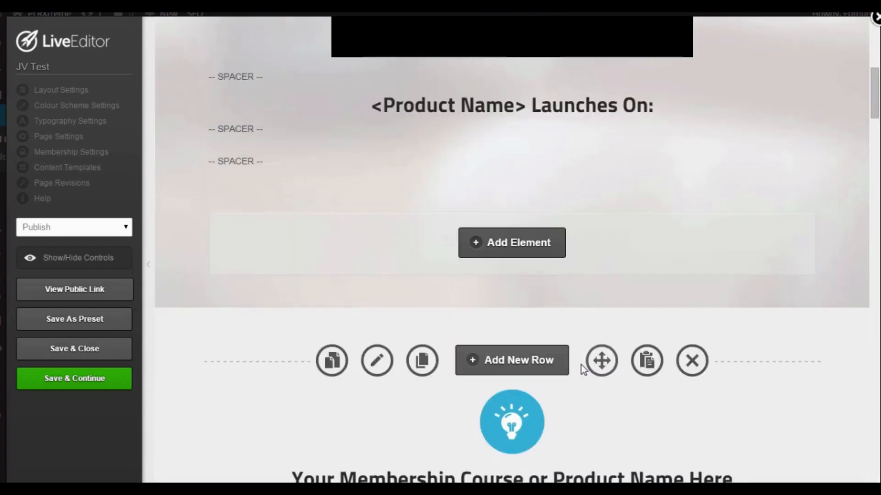
scroll(581, 365, down, 5)
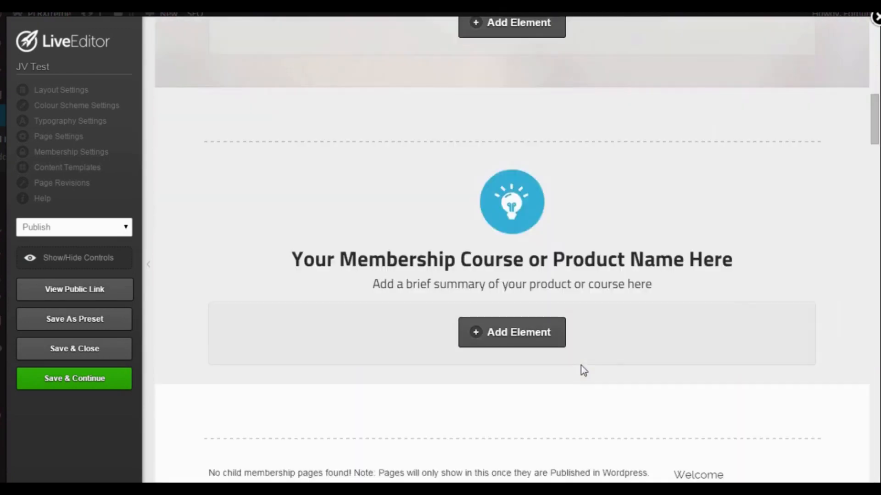
scroll(582, 365, up, 4)
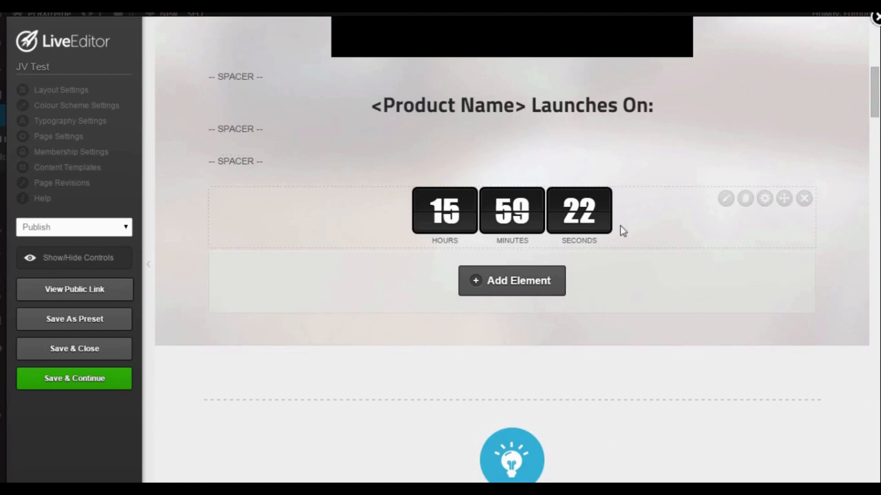
scroll(621, 226, up, 8)
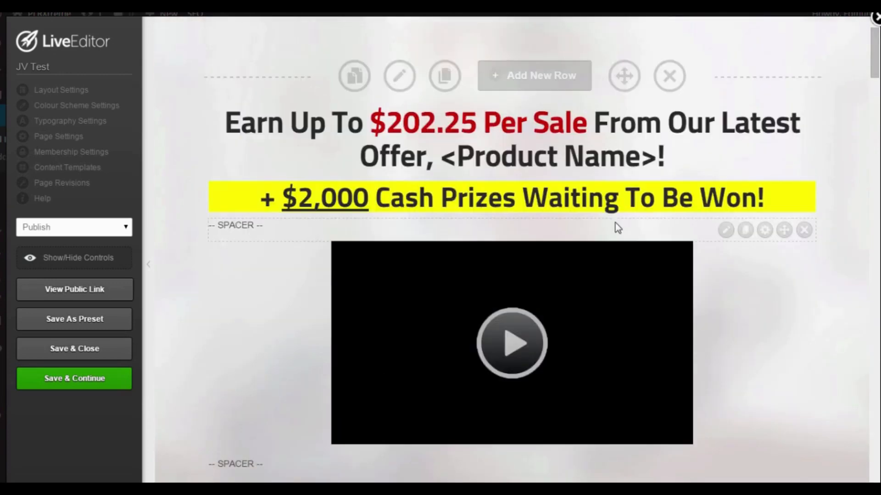
scroll(639, 263, down, 7)
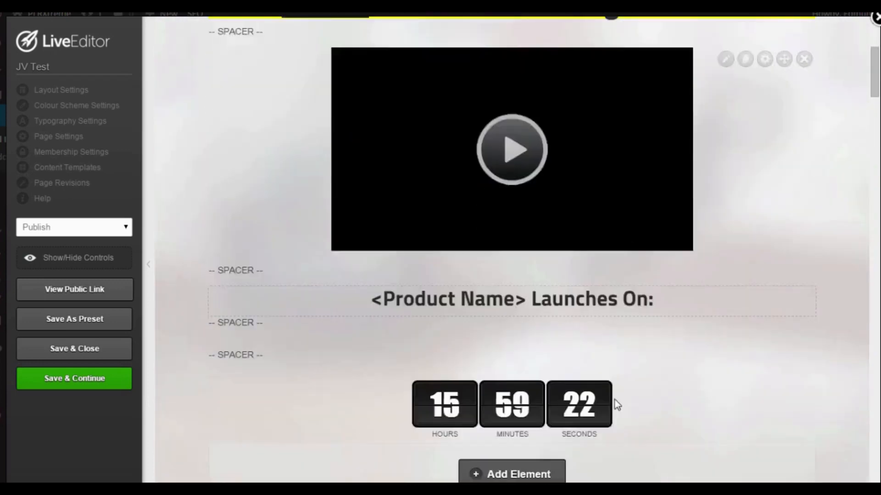
scroll(488, 311, down, 1)
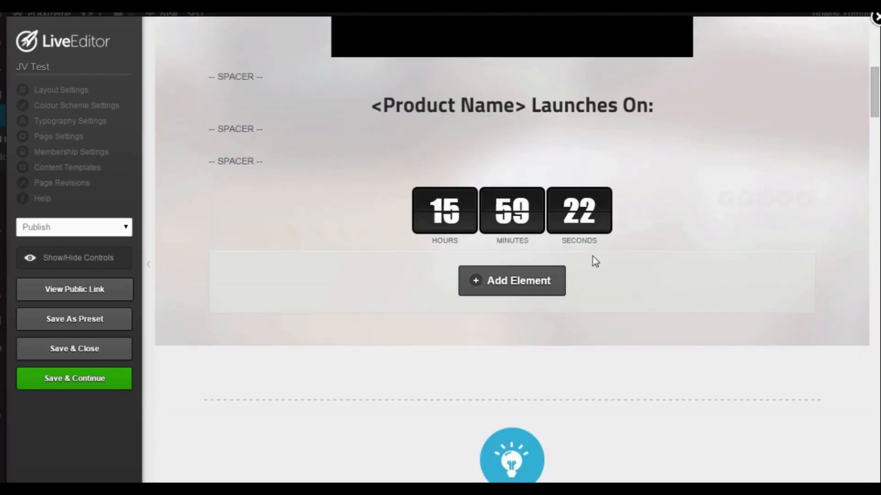
Review the product name row and the private label rights track record row below the countdown timer.
scroll(669, 325, down, 3)
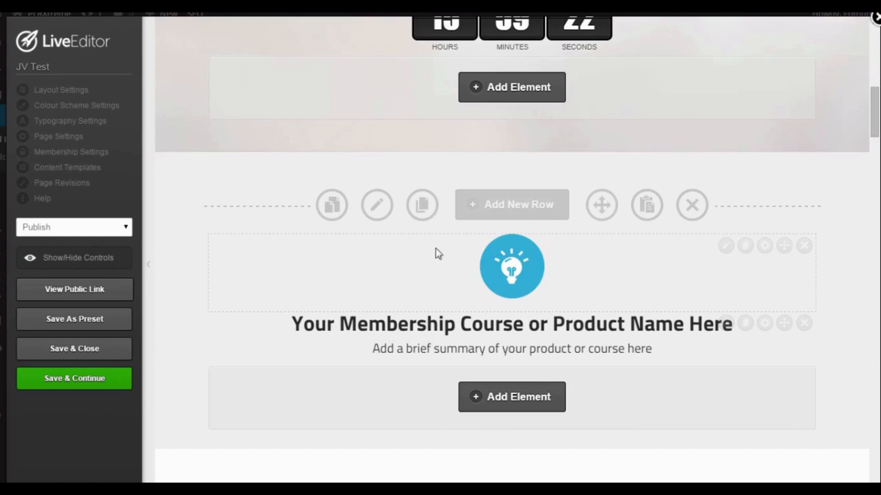
scroll(507, 327, down, 2)
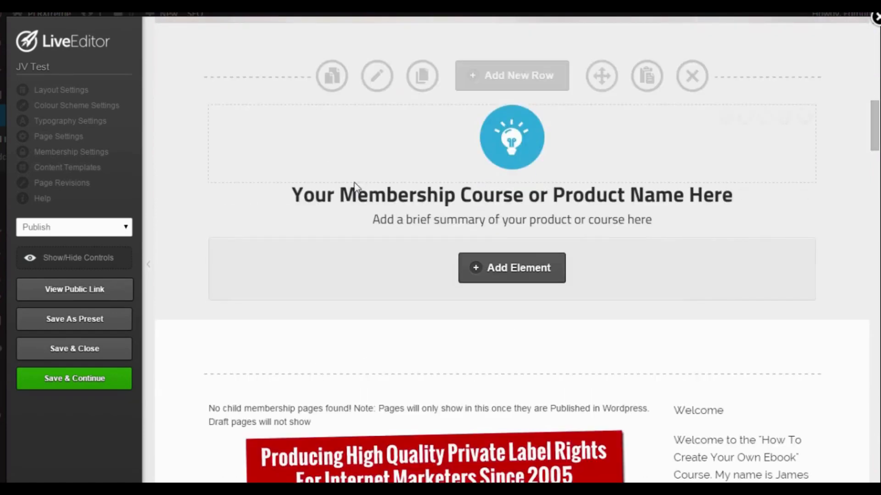
scroll(717, 259, down, 6)
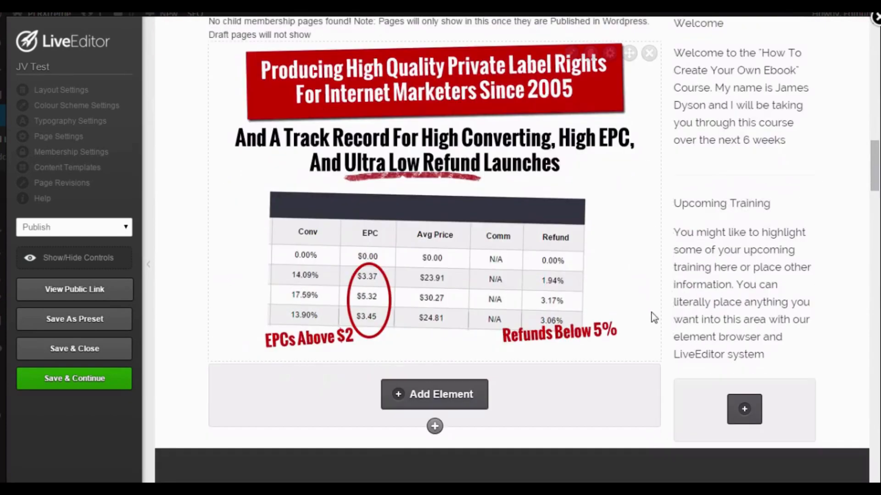
scroll(653, 318, down, 1)
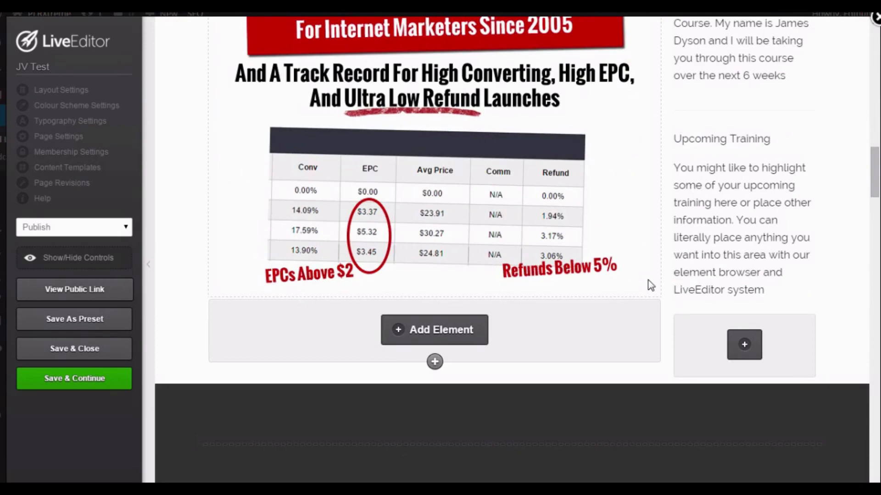
scroll(650, 285, down, 1)
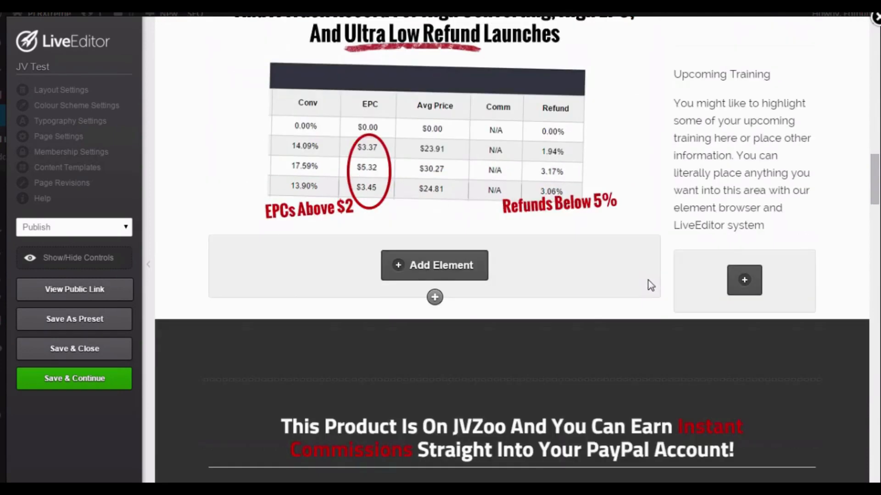
scroll(650, 285, down, 3)
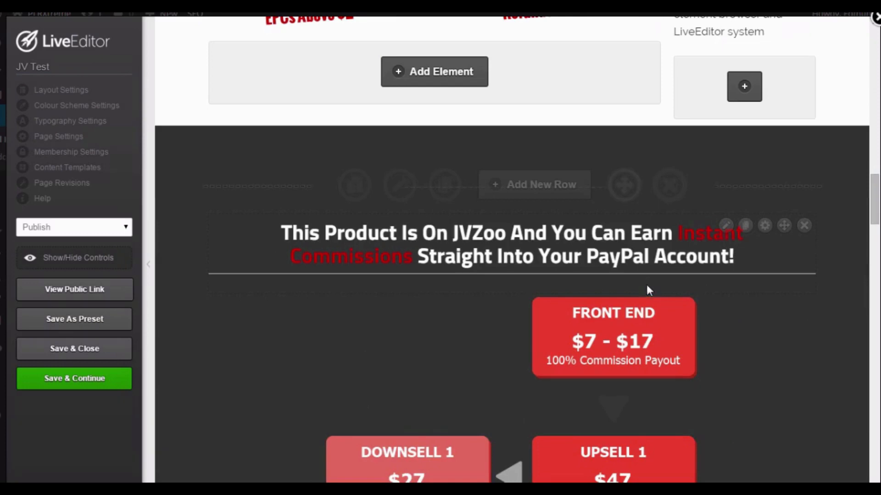
Examine the JVZoo instant commissions row and its sales funnel graphic from the front end offer to Upsell 3.
scroll(649, 290, down, 1)
scroll(649, 294, down, 1)
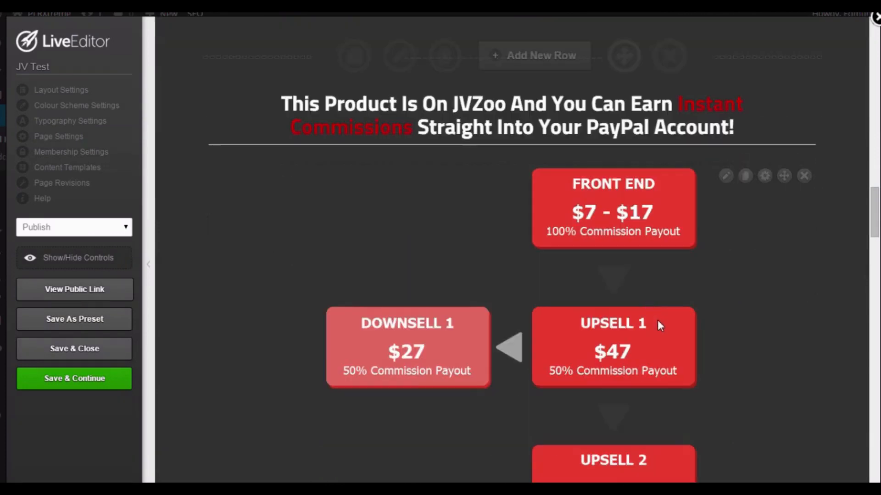
scroll(697, 305, down, 1)
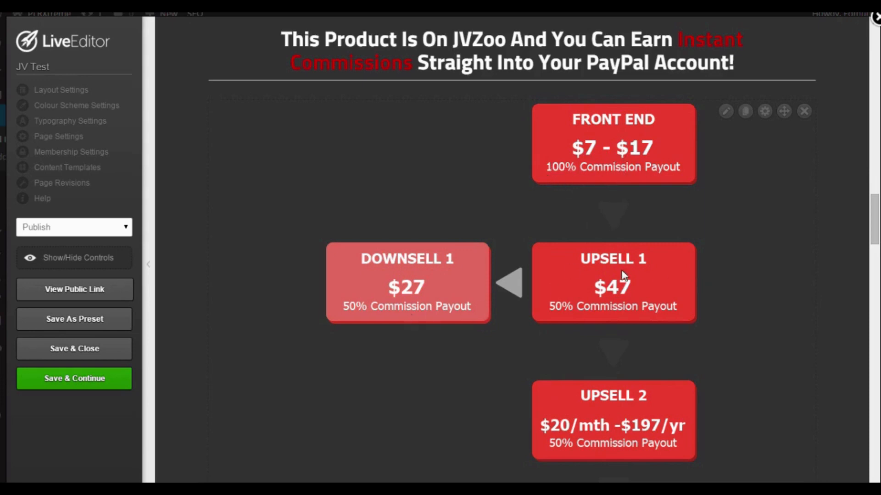
scroll(626, 248, down, 2)
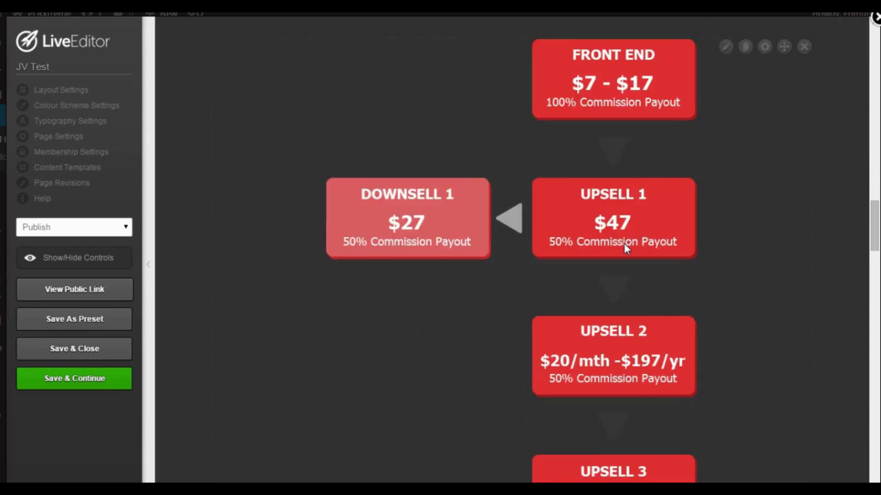
scroll(626, 246, down, 4)
scroll(625, 247, down, 4)
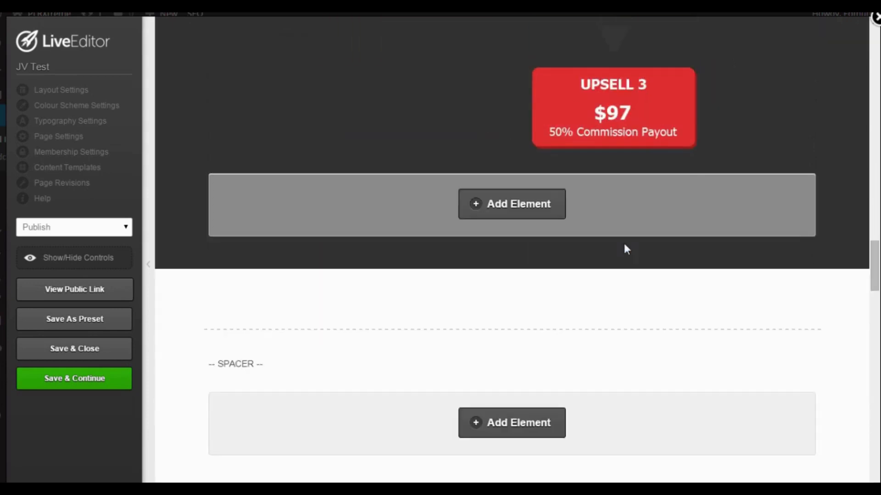
scroll(624, 247, down, 3)
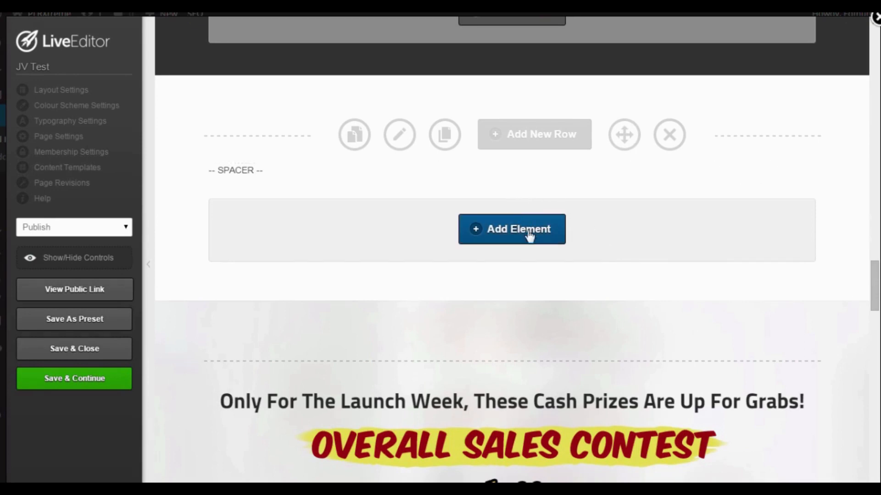
Examine the launch week cash prizes row, covering the overall sales contest and the fastest sales contest.
scroll(485, 250, down, 3)
scroll(746, 290, down, 3)
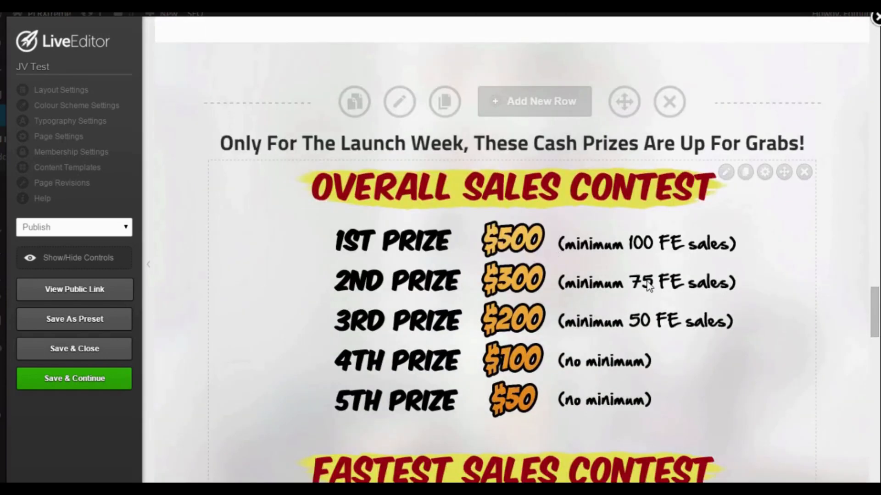
scroll(648, 284, down, 2)
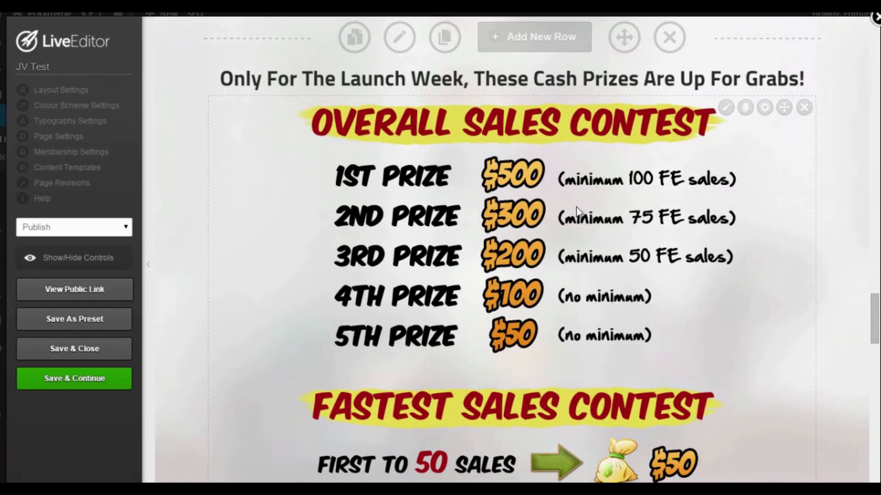
scroll(569, 239, up, 2)
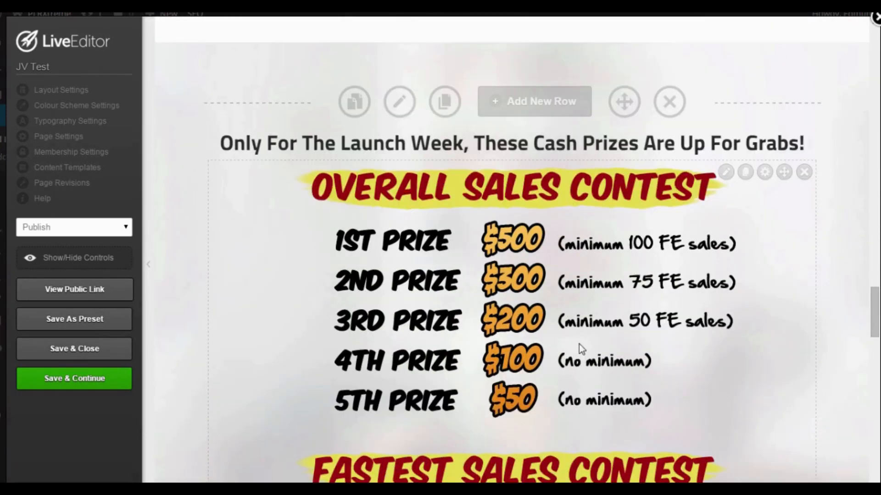
scroll(596, 321, down, 2)
scroll(625, 302, down, 2)
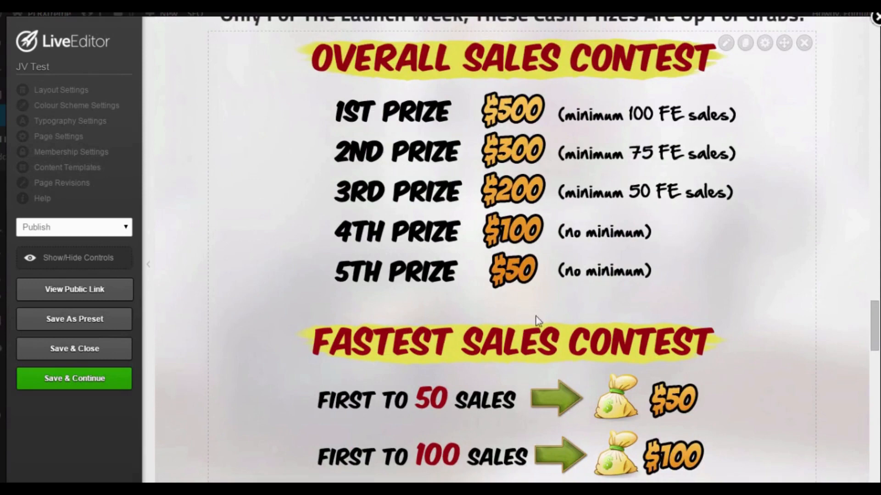
scroll(534, 320, down, 2)
scroll(569, 306, up, 4)
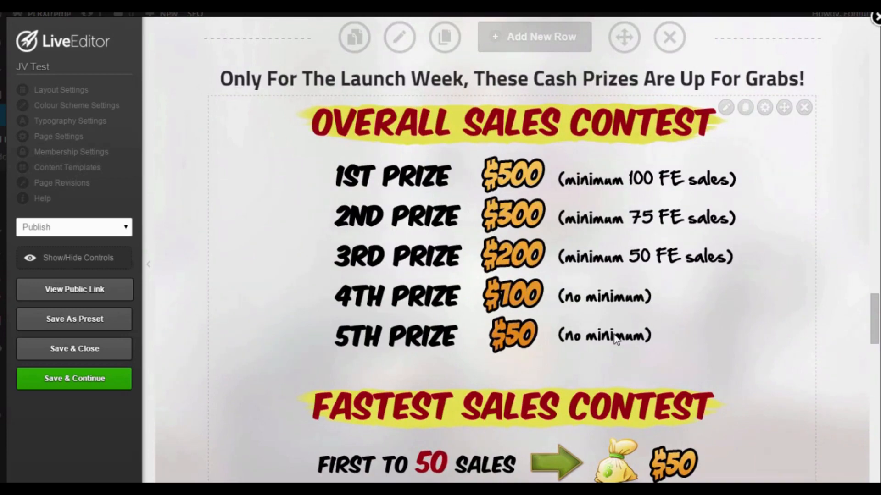
scroll(544, 301, down, 4)
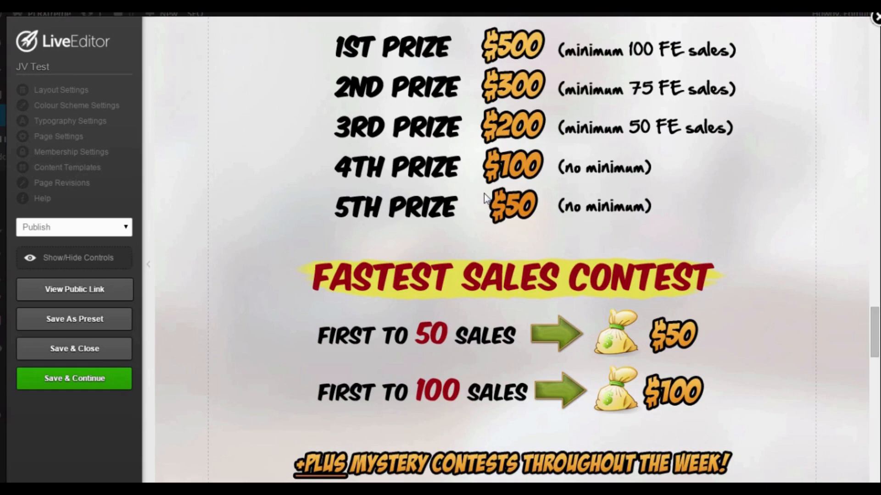
scroll(484, 193, down, 10)
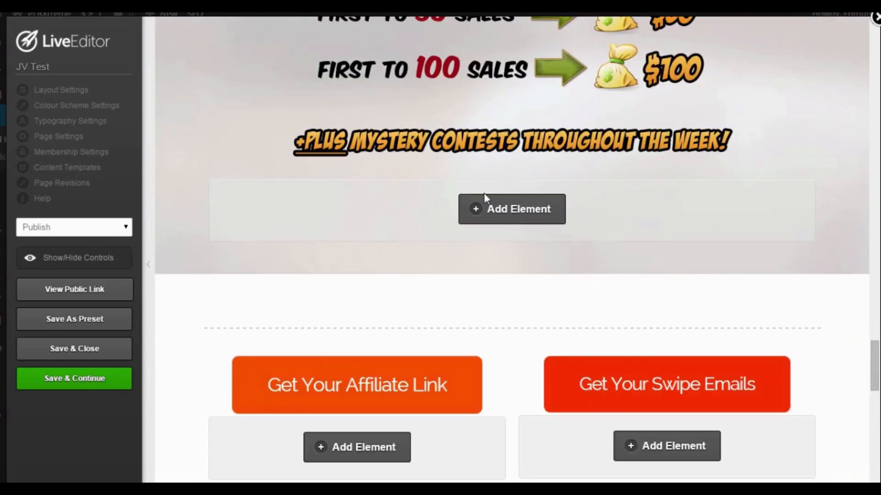
Start adding a Button element below the Get Your Affiliate Link button, finding it by search, and choose the Button Designer style.
scroll(484, 194, down, 2)
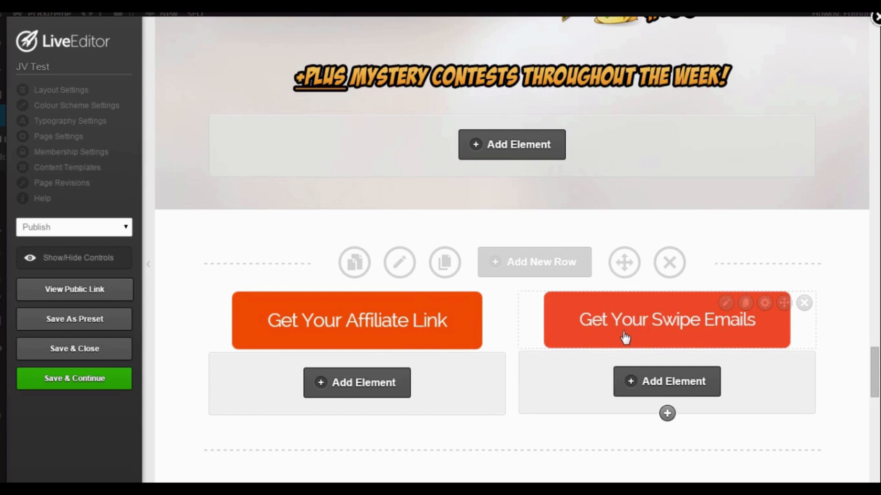
scroll(533, 295, down, 1)
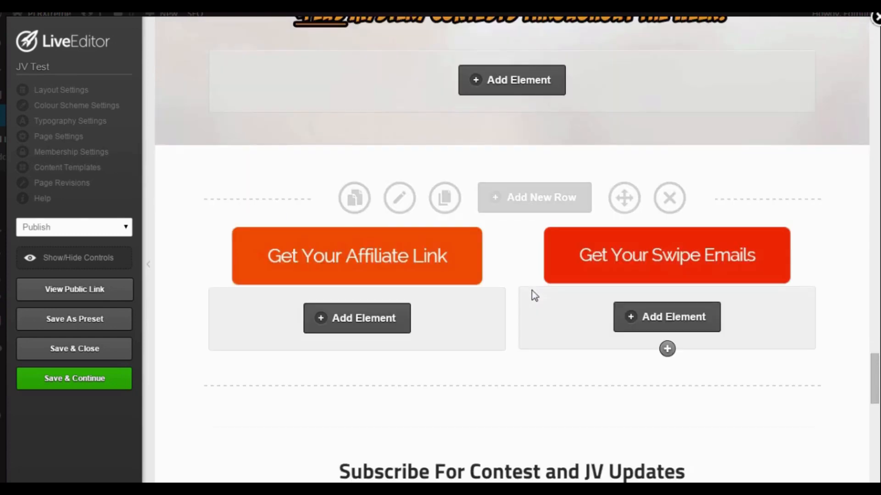
scroll(495, 259, down, 1)
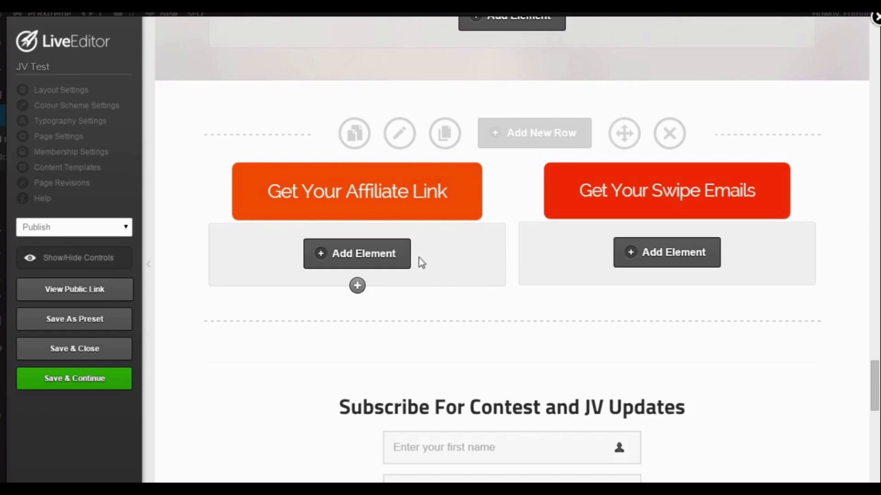
click(374, 255)
text(count)
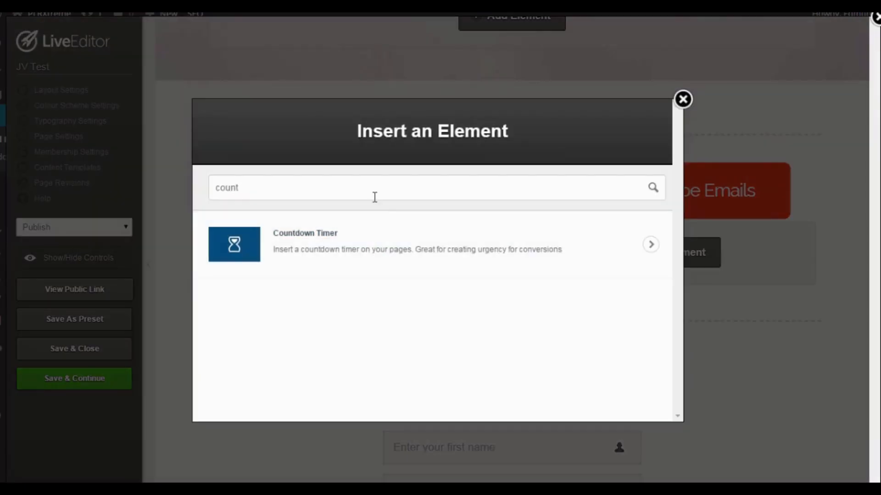
key(BackSpace)
key(BackSpace)
key(BackSpace)
key(BackSpace)
key(BackSpace)
text(butto)
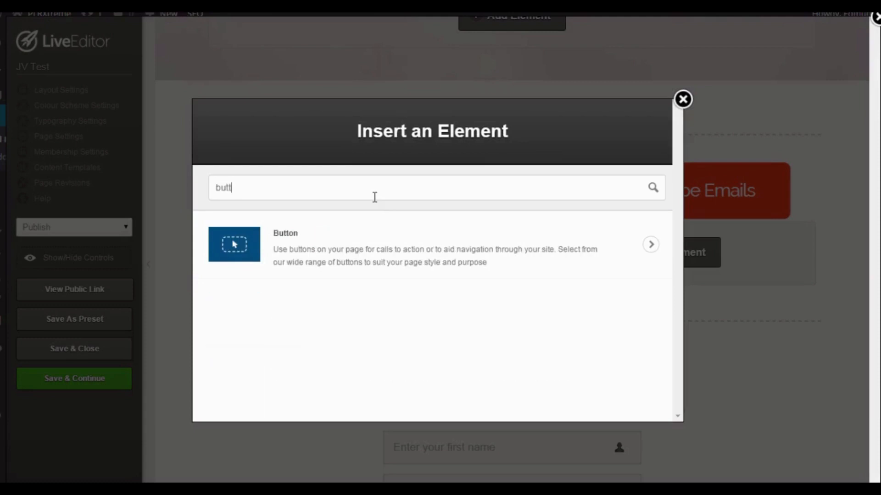
click(381, 229)
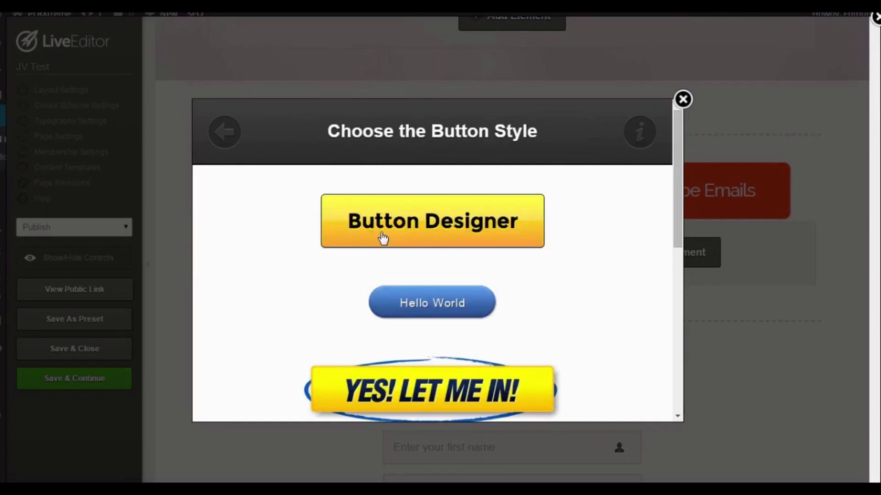
click(426, 225)
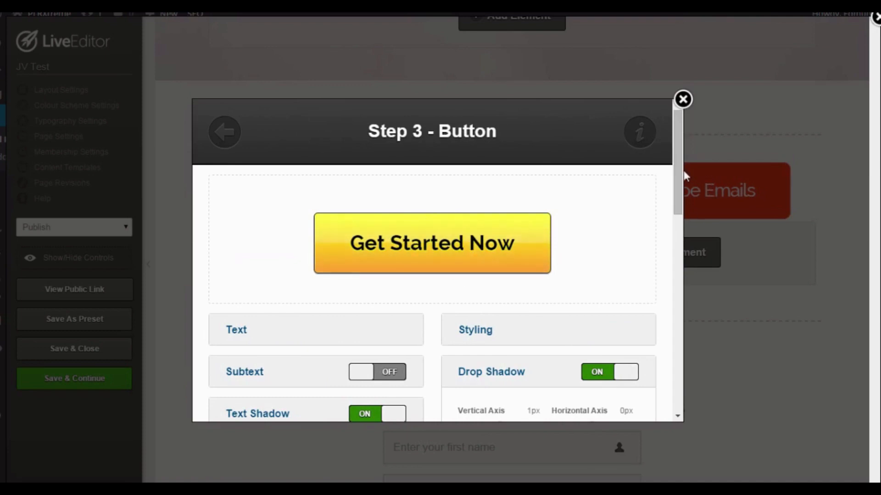
Review the Button Designer's shadow, styling and Link URL options and close the dialog without inserting a button.
drag(678, 171, 682, 229)
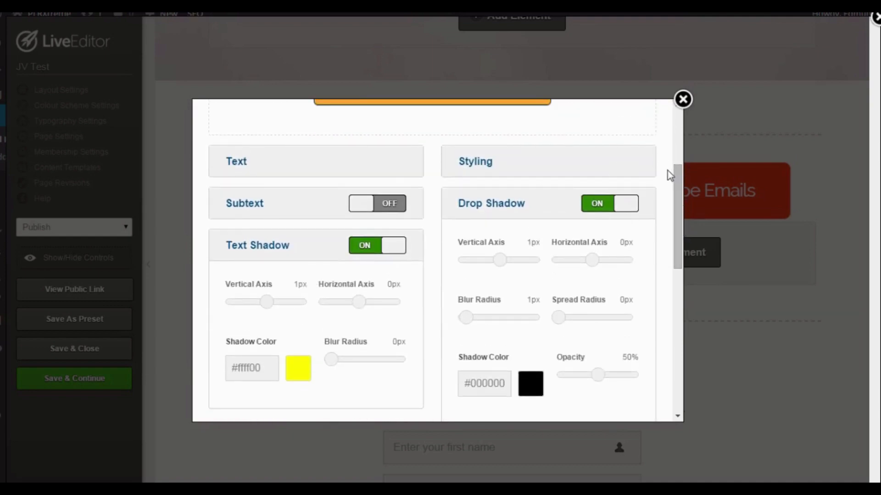
drag(675, 202, 678, 348)
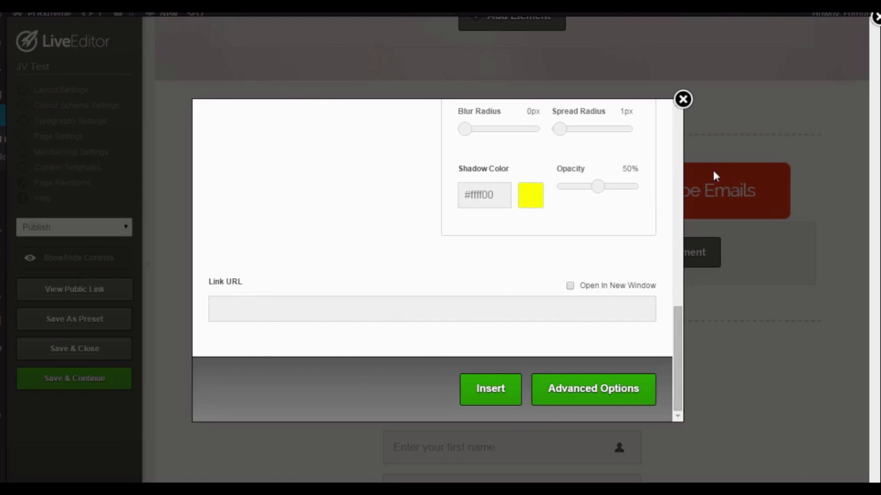
click(683, 99)
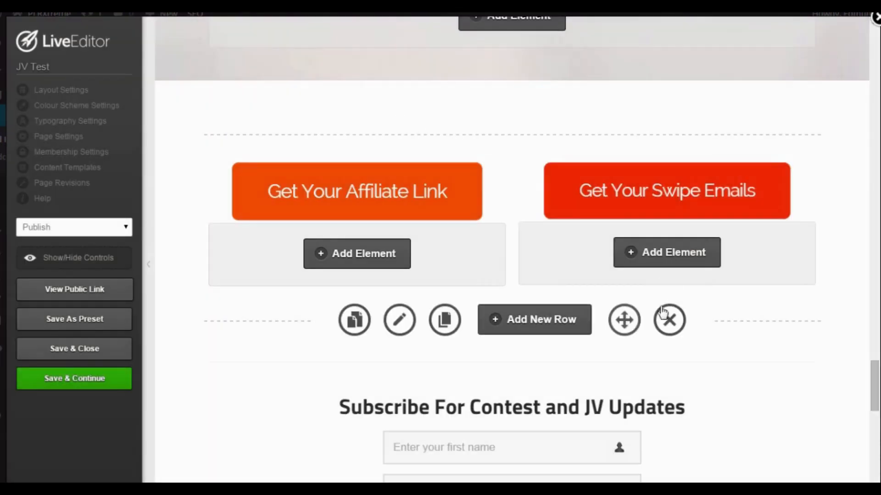